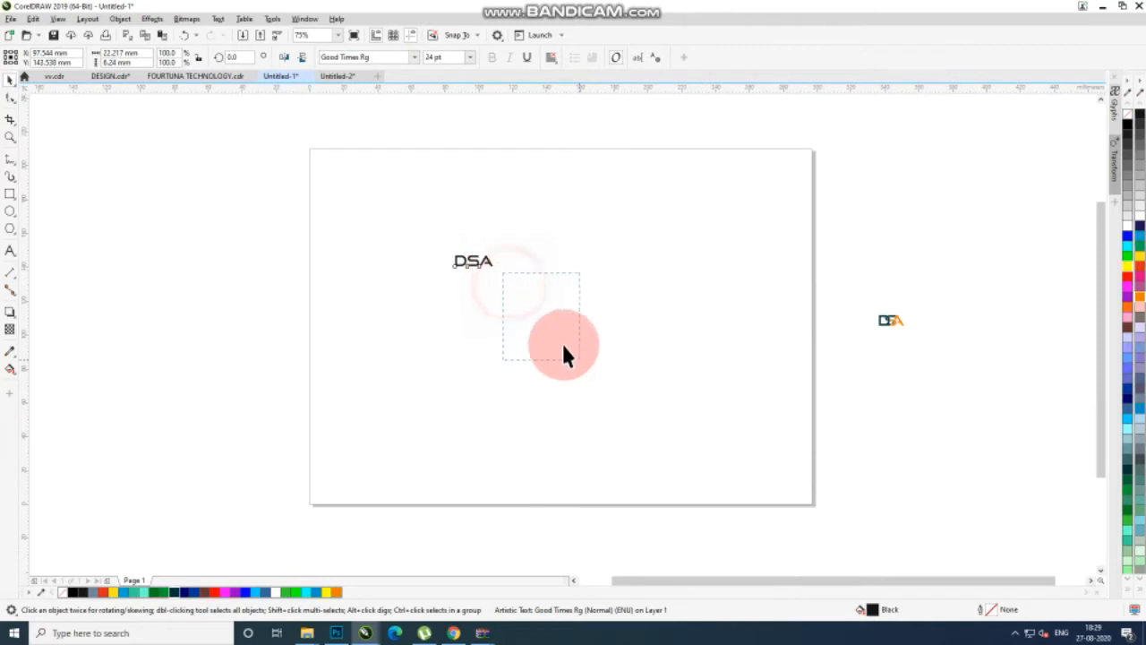
Enlarge the DSA text to about 95 mm wide and center it on the page.
left_click_drag(430, 232, 604, 357)
key("p")
left_click(694, 295)
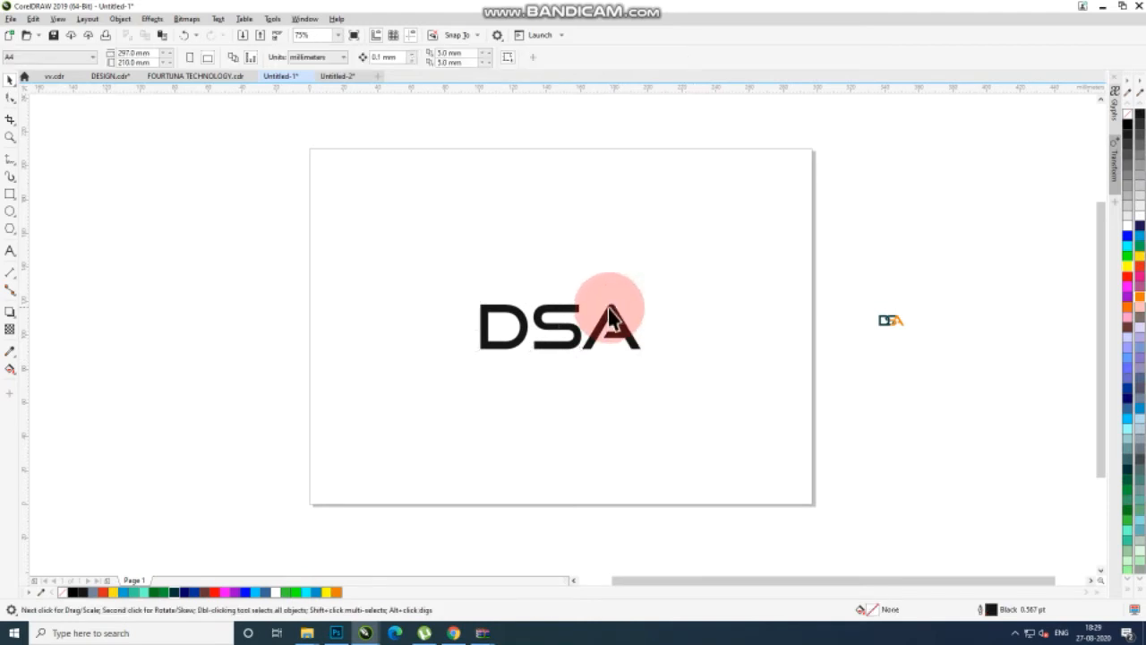
Break the DSA text apart into three separate letters.
scroll(552, 309, "up", 2)
left_click(550, 309)
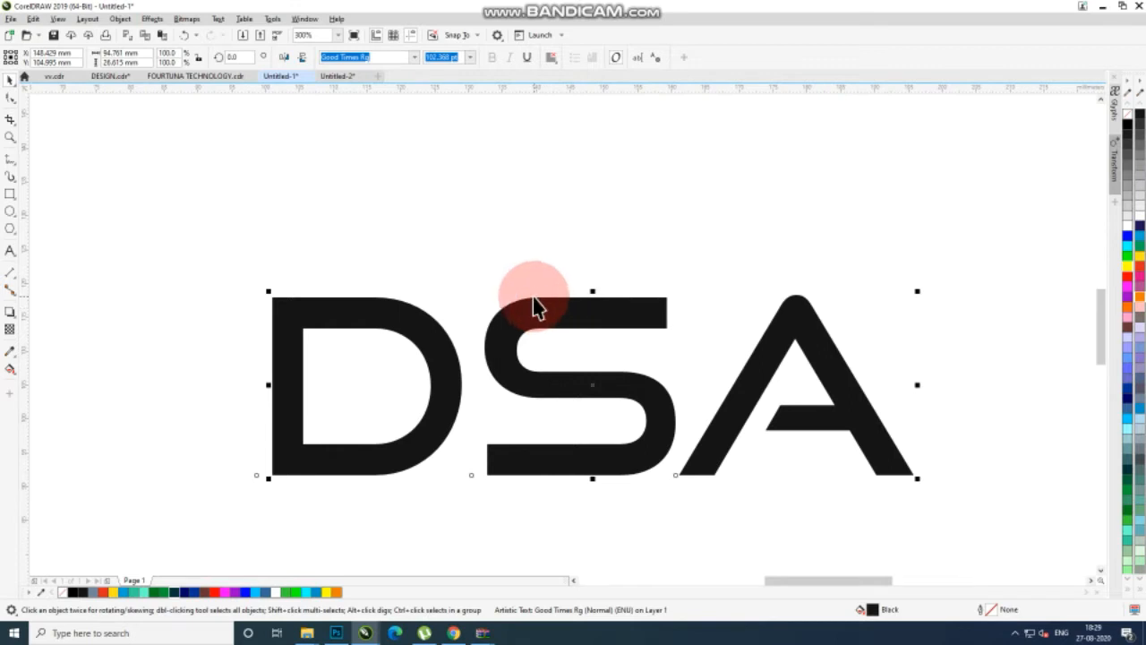
key("ctrl+k")
scroll(434, 258, "down", 1)
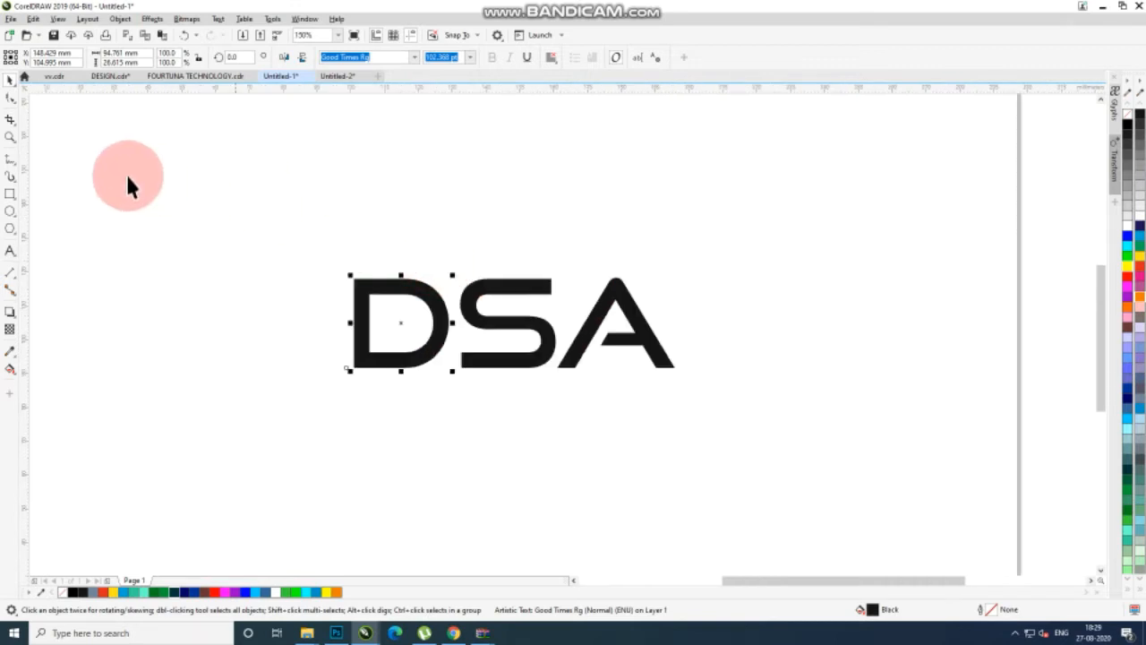
Remove the fill from all three letters and give them a black outline.
left_click_drag(126, 185, 725, 447)
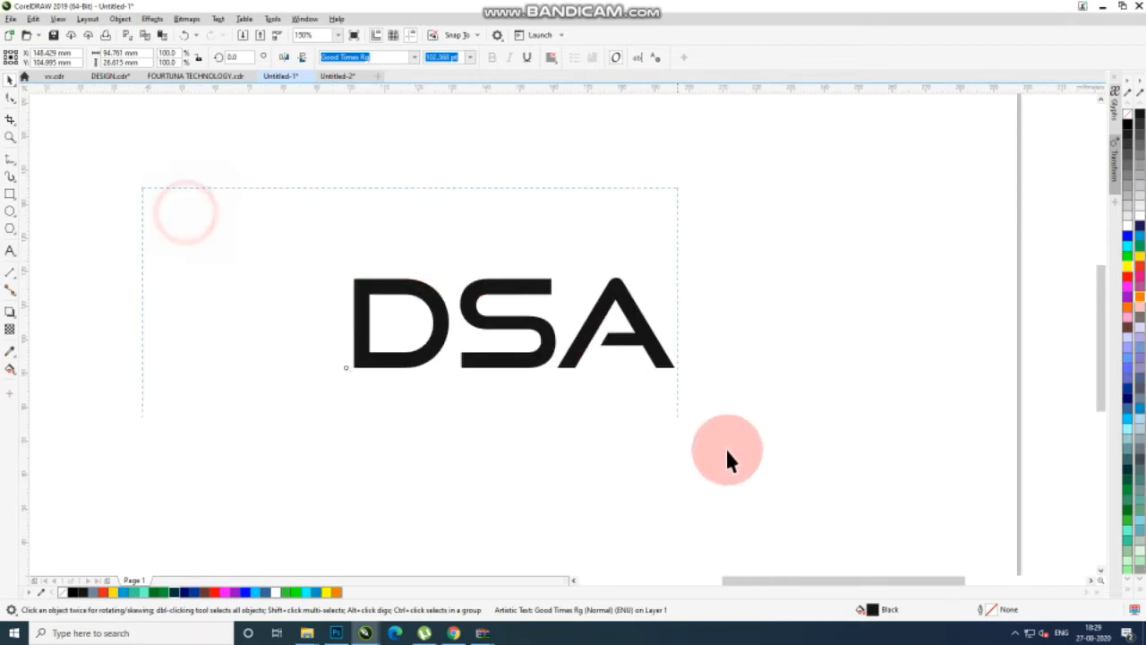
left_click(61, 591)
right_click(72, 592)
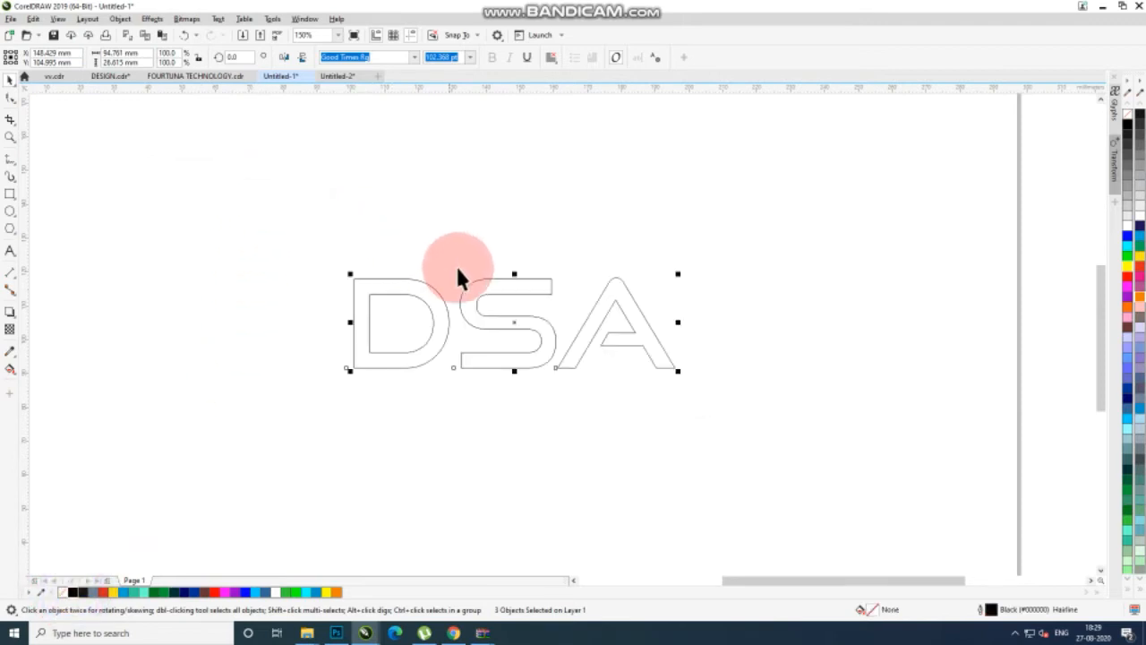
left_click(419, 222)
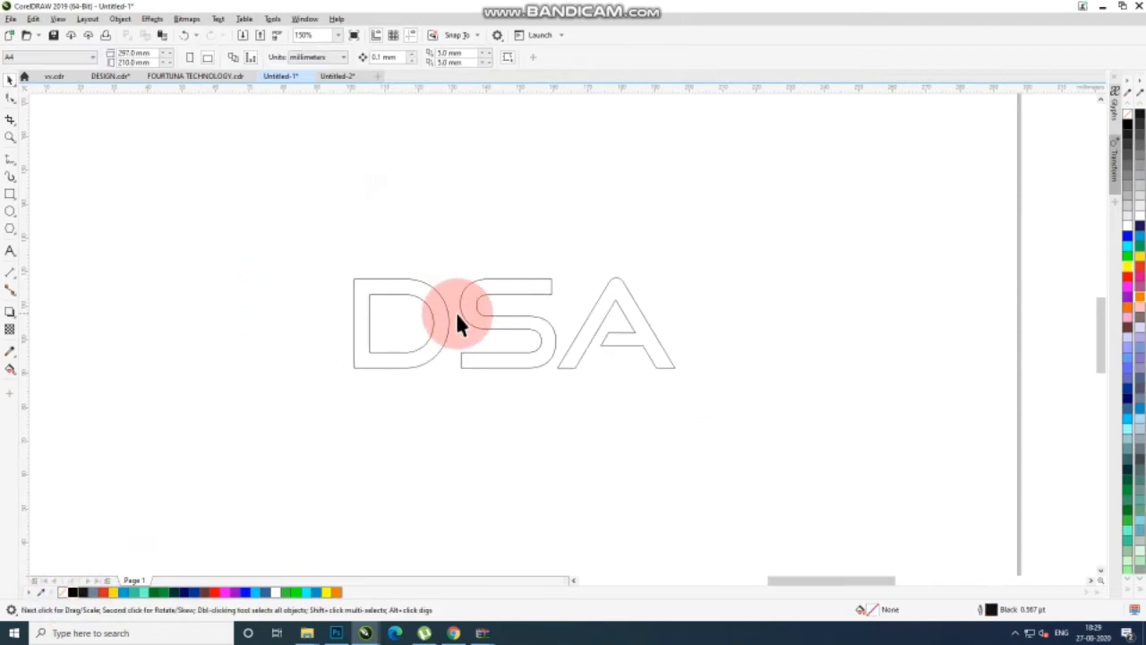
Move the S horizontally toward the D so its curve overlaps the D's right side.
scroll(455, 318, "up", 2)
left_click(494, 269)
left_click(468, 273)
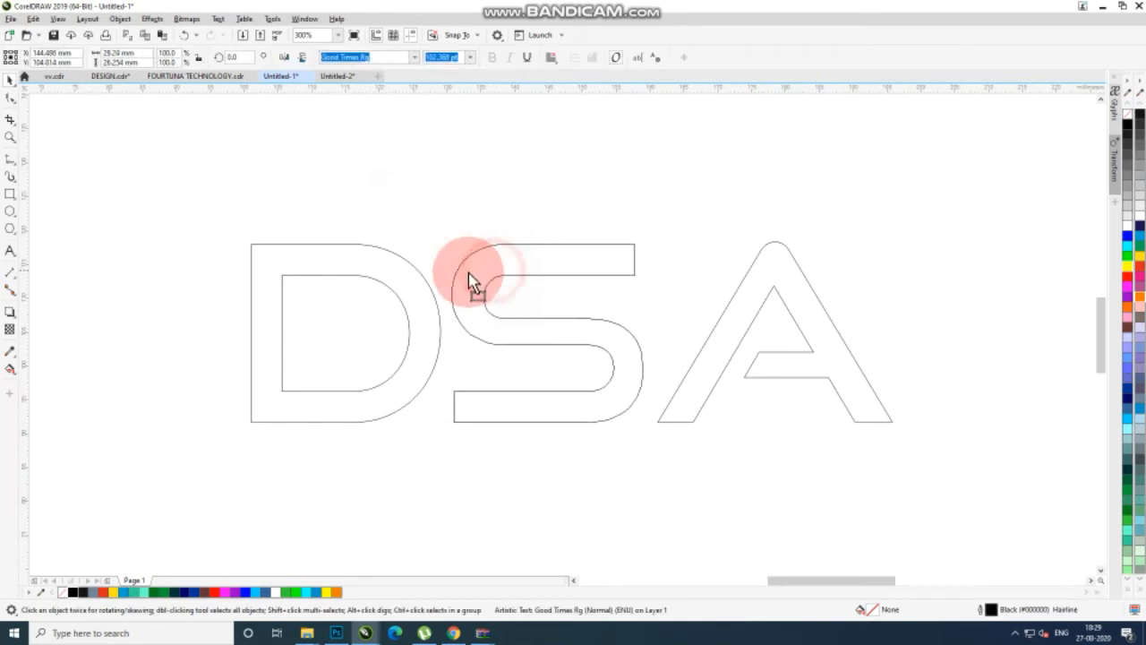
left_click_drag(468, 273, 381, 287)
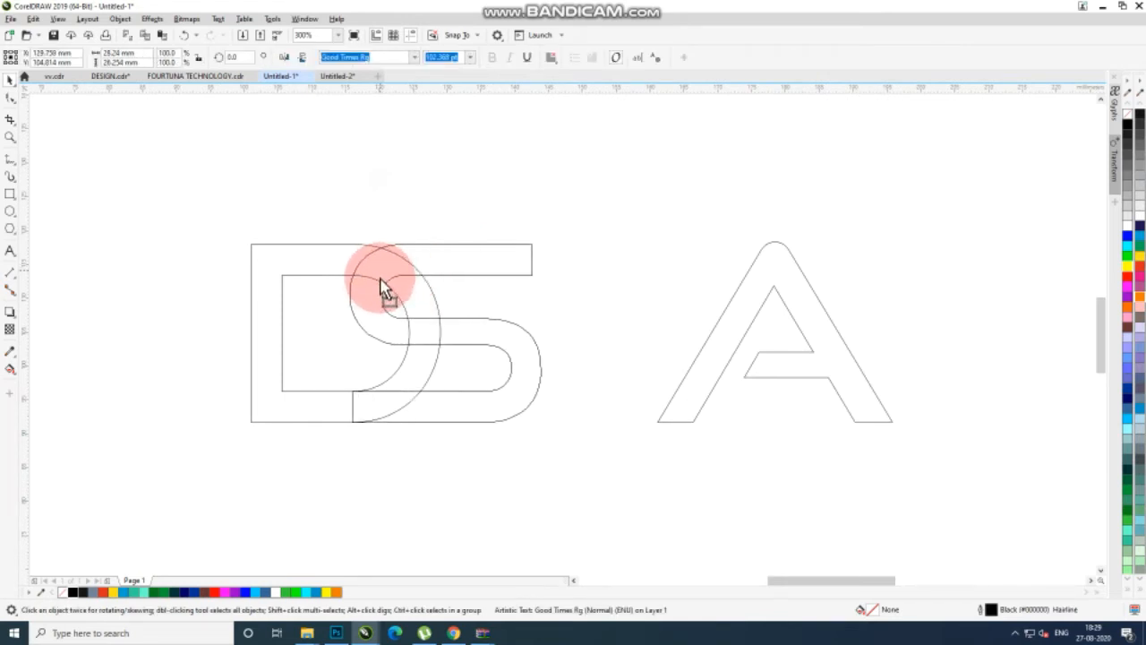
left_click(627, 268)
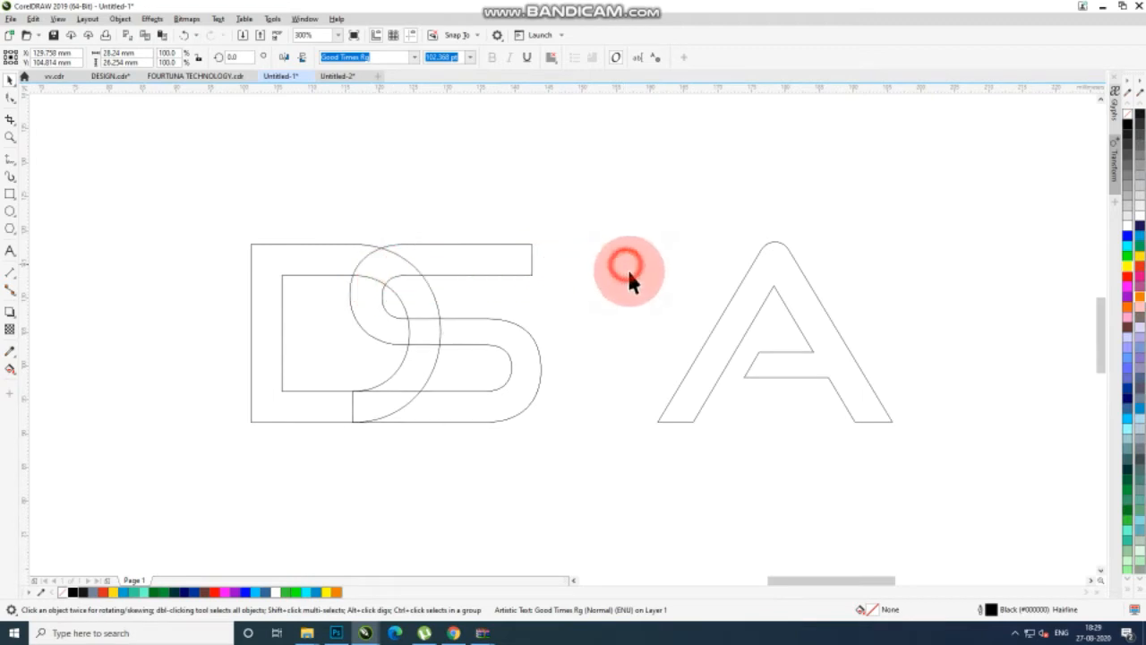
left_click(715, 358)
left_click(581, 206)
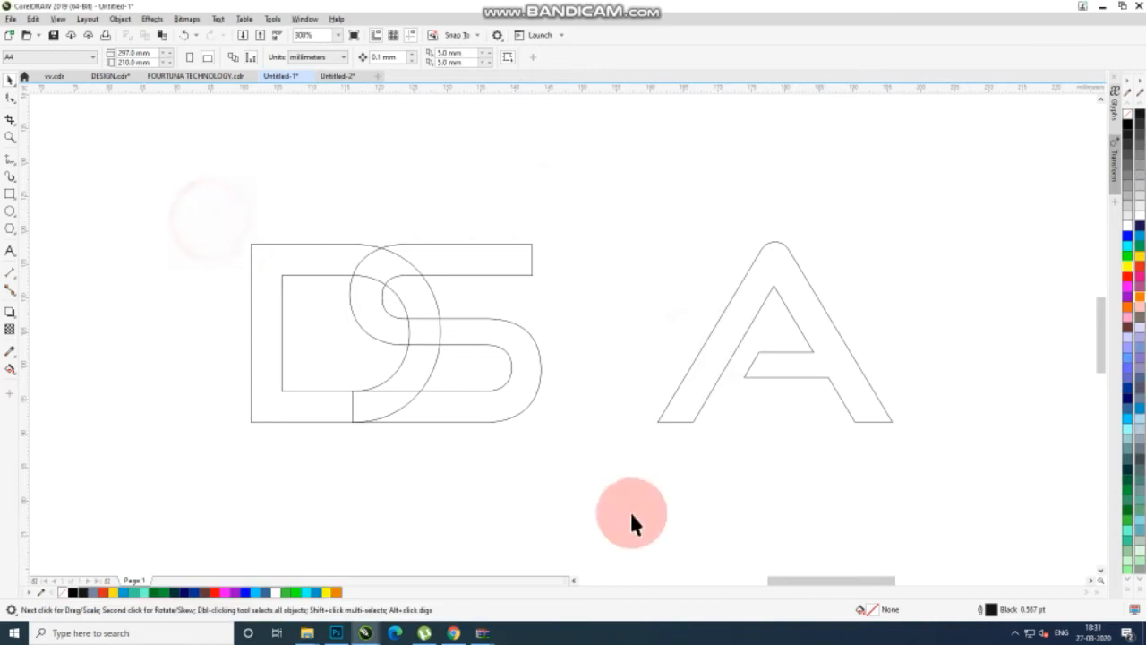
left_click(1017, 633)
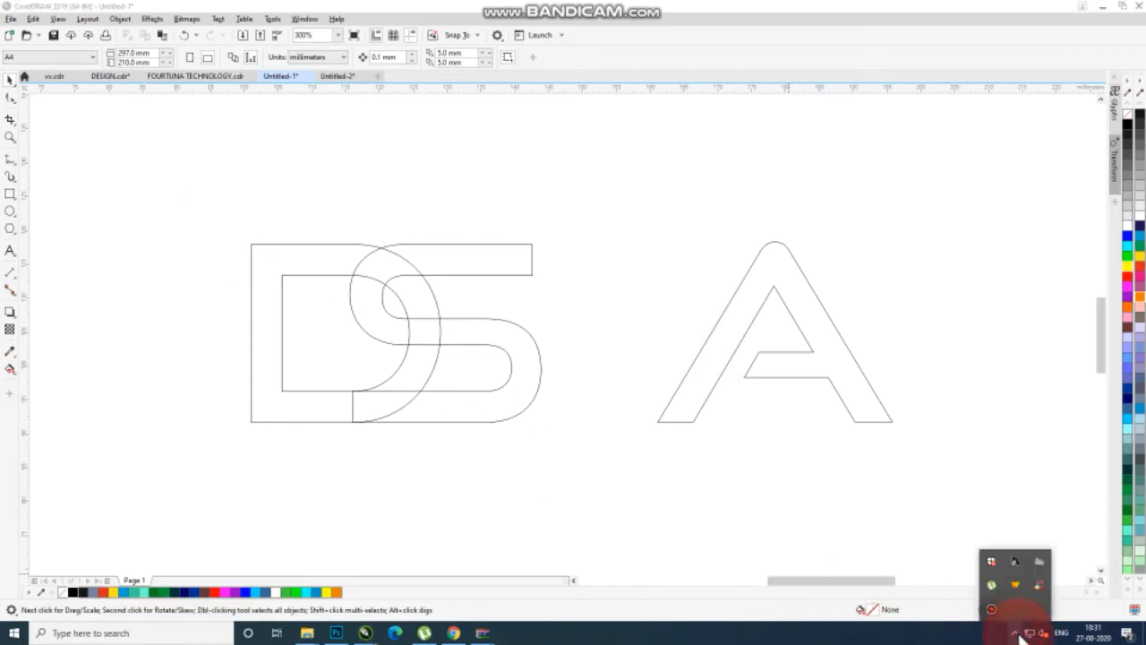
left_click(890, 548)
left_click(402, 345)
left_click(574, 305)
Move the A horizontally toward the S so its left leg crosses the S's lower bend.
left_click(701, 369)
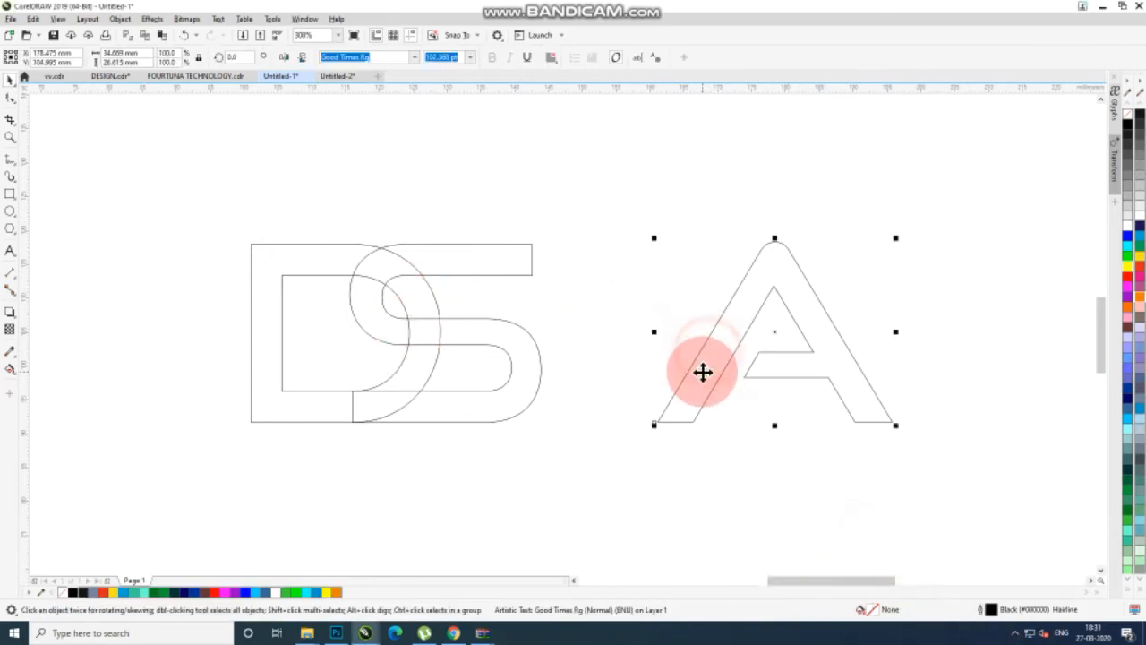
left_click_drag(701, 370, 479, 367)
left_click(235, 174)
Convert all three overlapping letters to curves.
left_click_drag(183, 184, 779, 509)
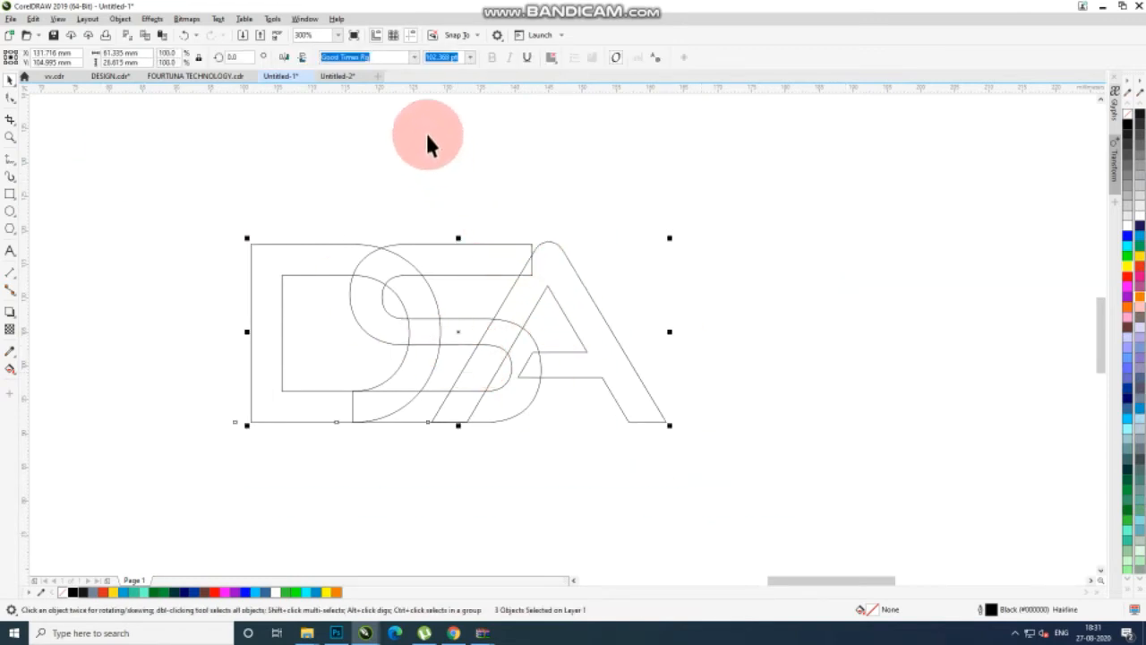
right_click(438, 247)
left_click(474, 256)
left_click(500, 186)
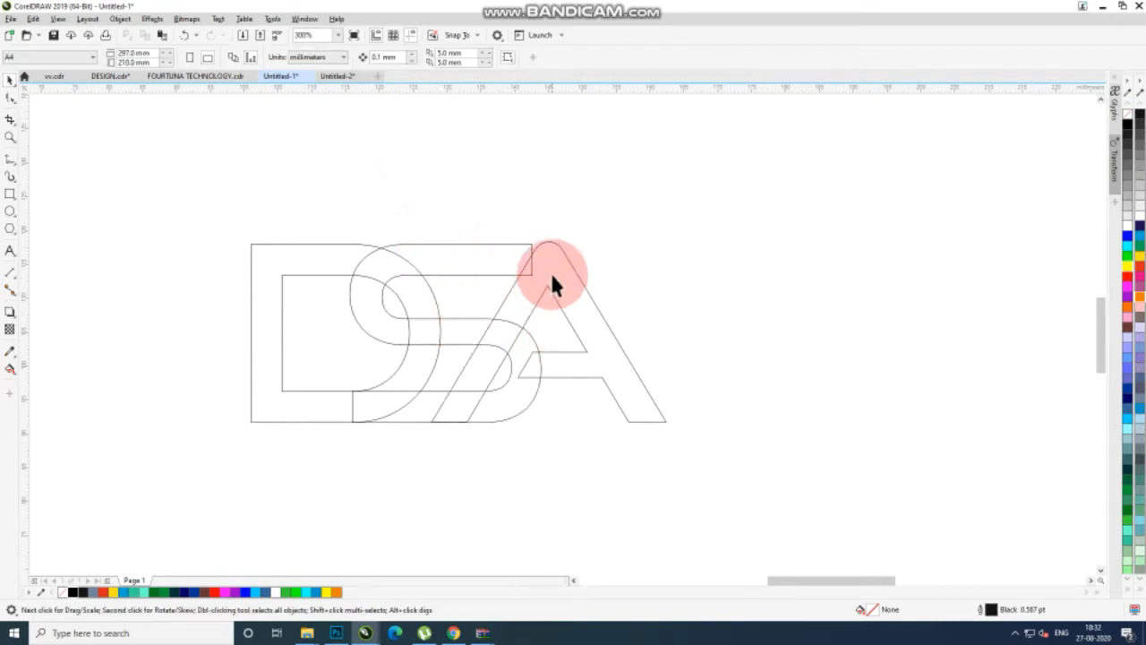
left_click(550, 272)
left_click(530, 236)
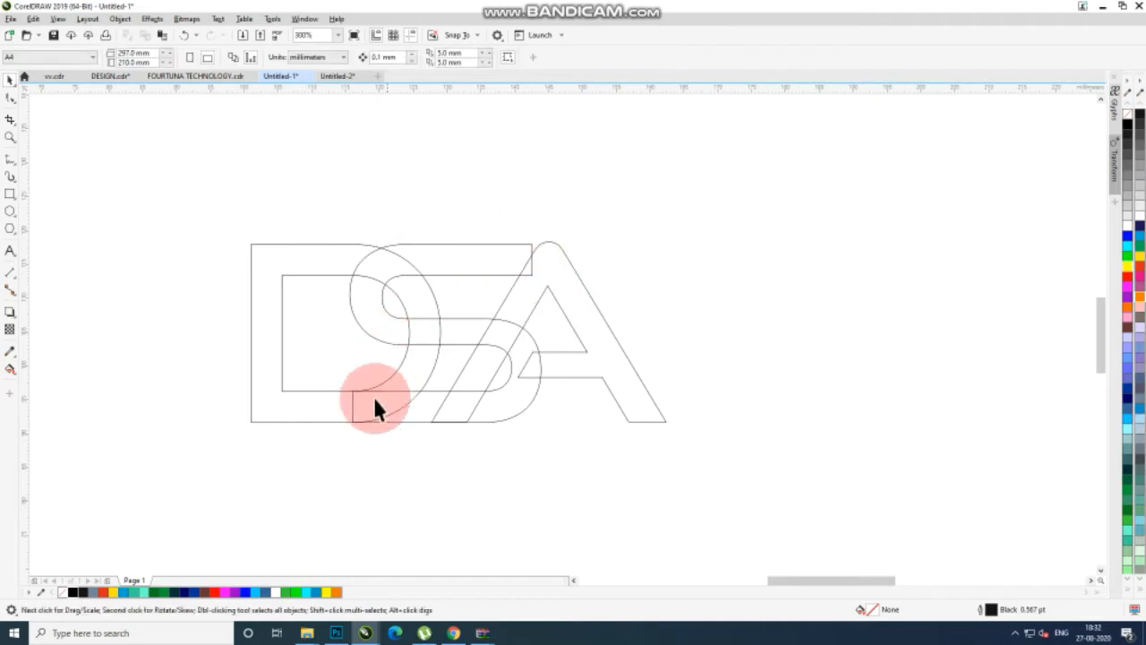
Shorten the A's crossbar by moving its two left end nodes to the right, clear of the S.
left_click(567, 374)
left_click(10, 99)
scroll(514, 358, "up", 2)
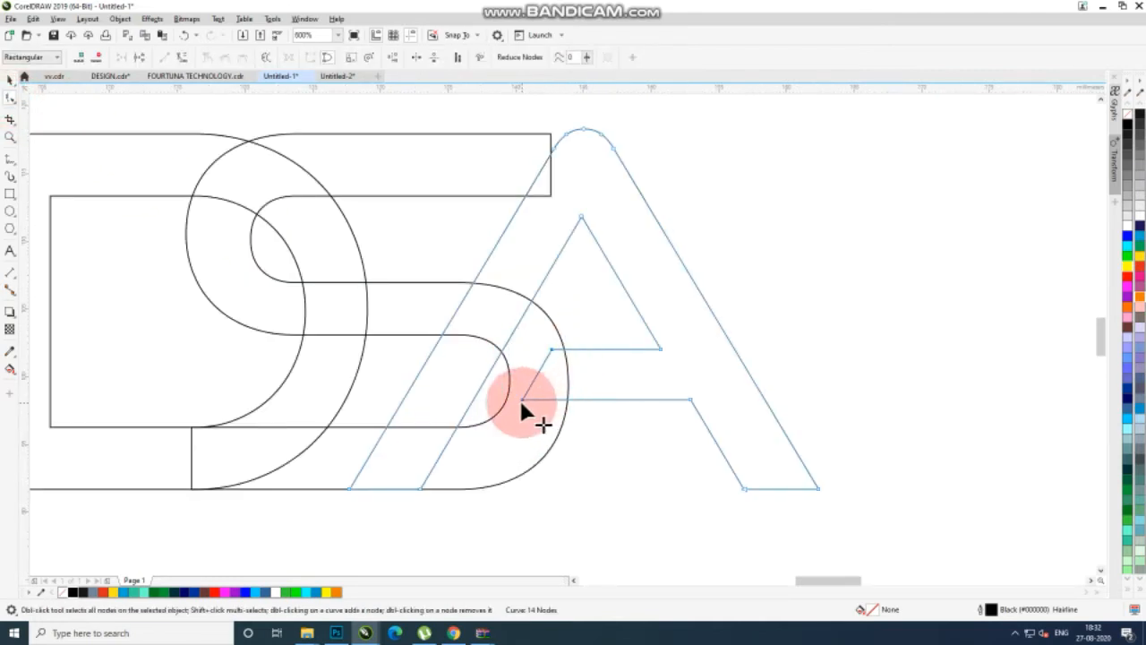
left_click_drag(522, 399, 600, 400)
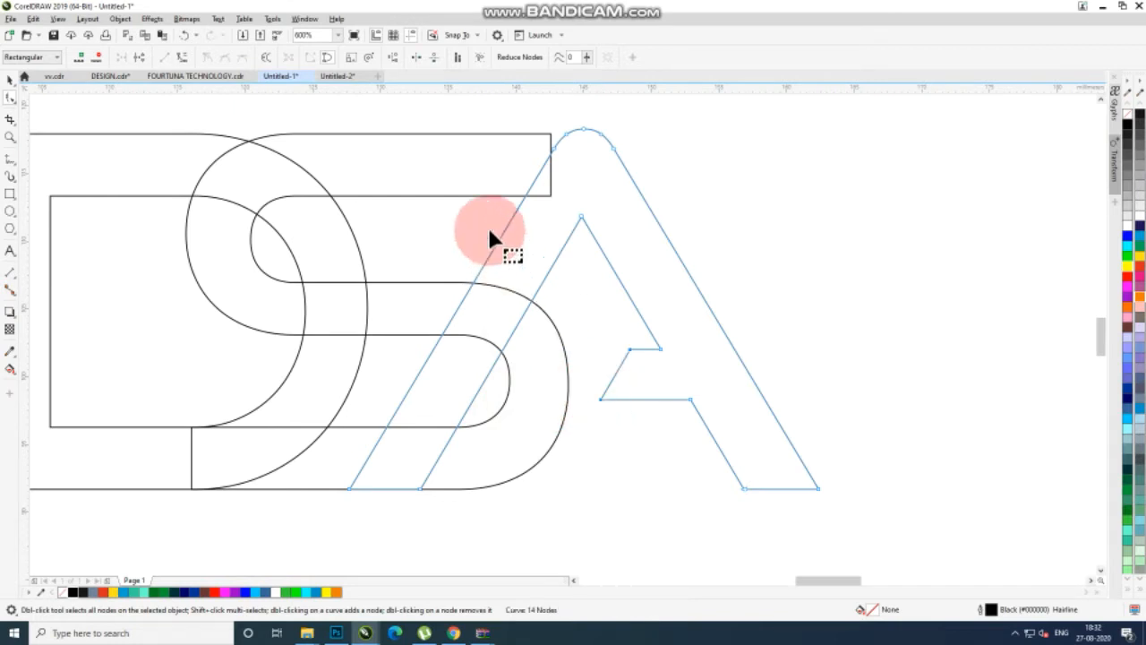
Slant the end of the S's upper arm parallel to the A's left leg, leaving a narrow gap between them.
left_click(475, 184)
left_click(491, 135)
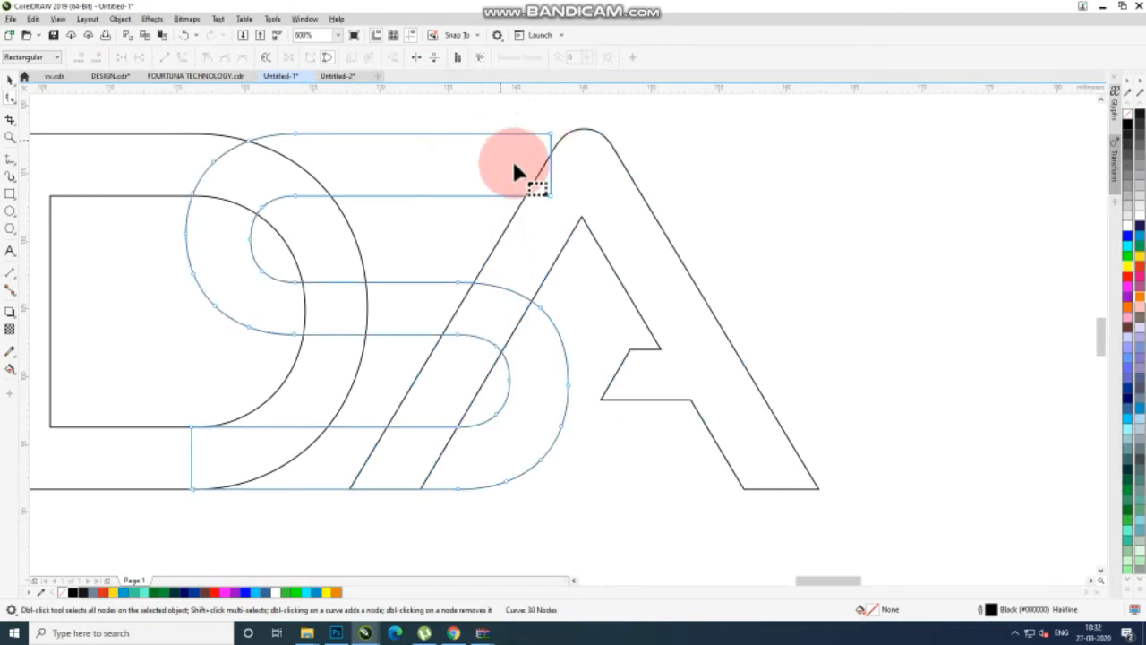
left_click_drag(550, 192, 513, 194)
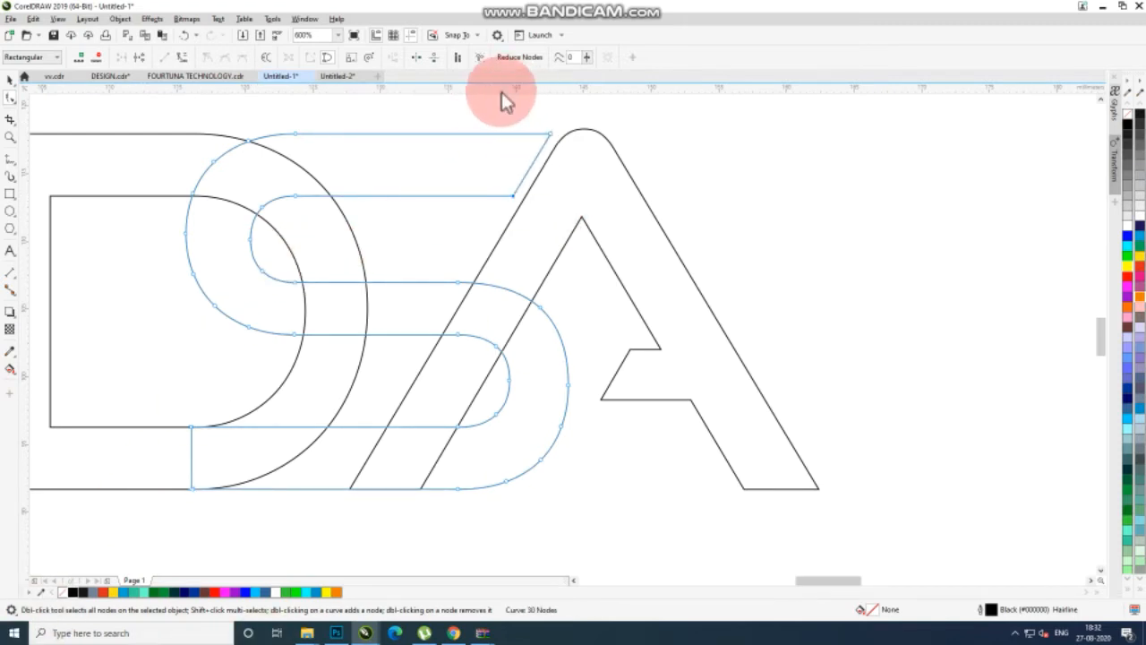
left_click_drag(510, 195, 505, 192)
left_click(9, 78)
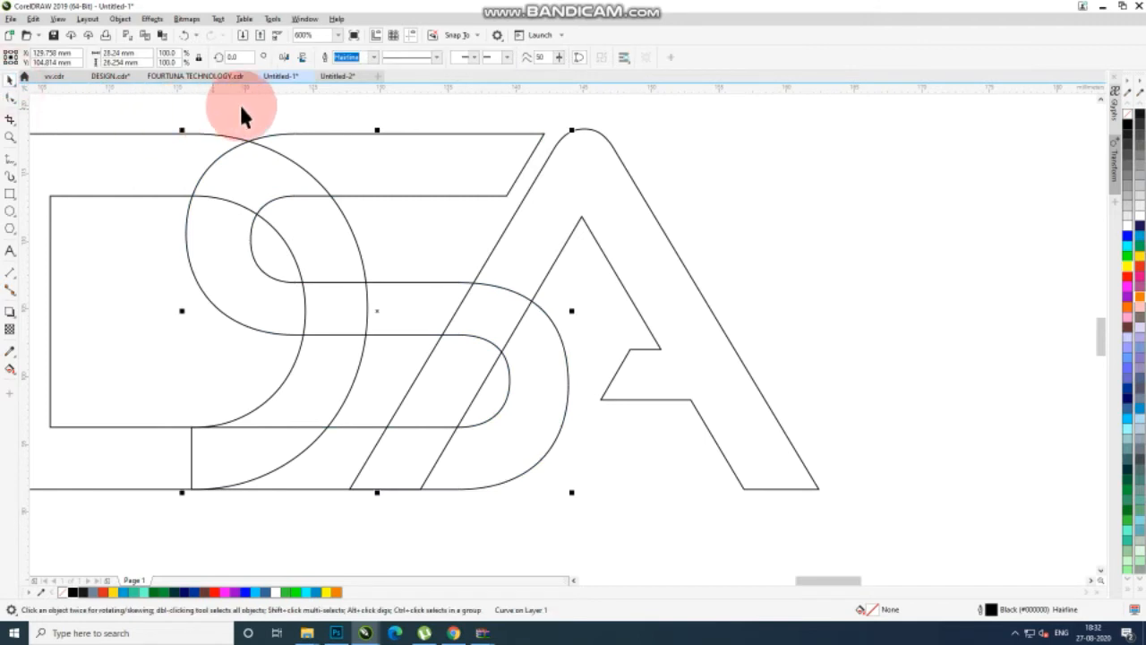
left_click(342, 157)
Use Smart Fill in Desert Blue on the S's upper arm and on its left bend inside the D.
scroll(344, 158, "down", 2)
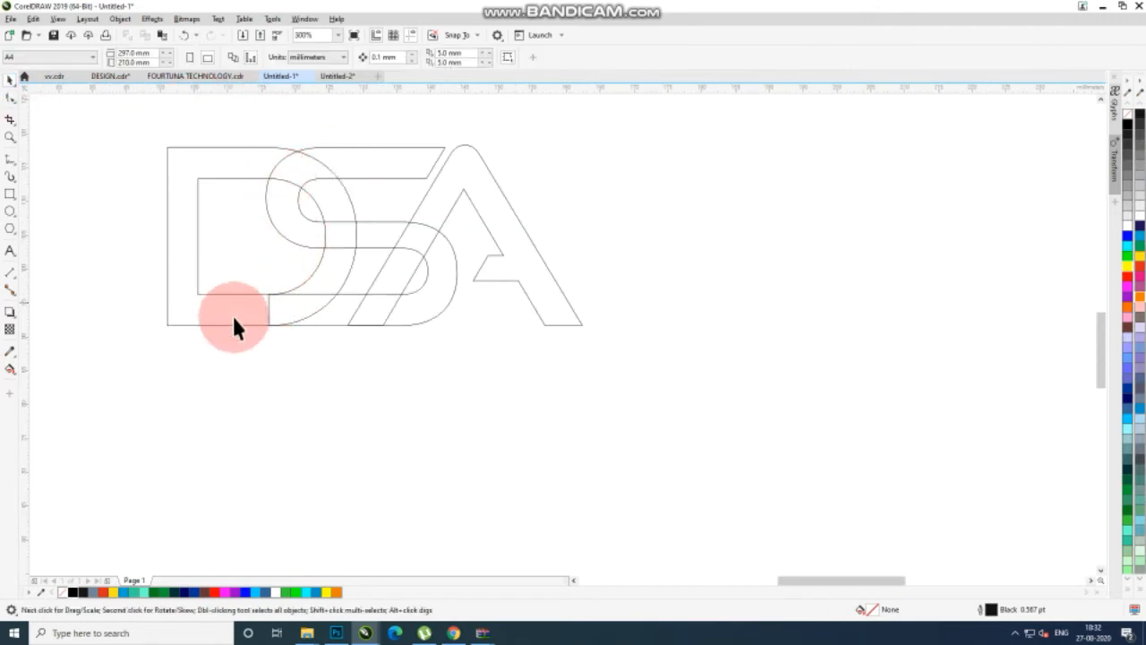
left_click(274, 397)
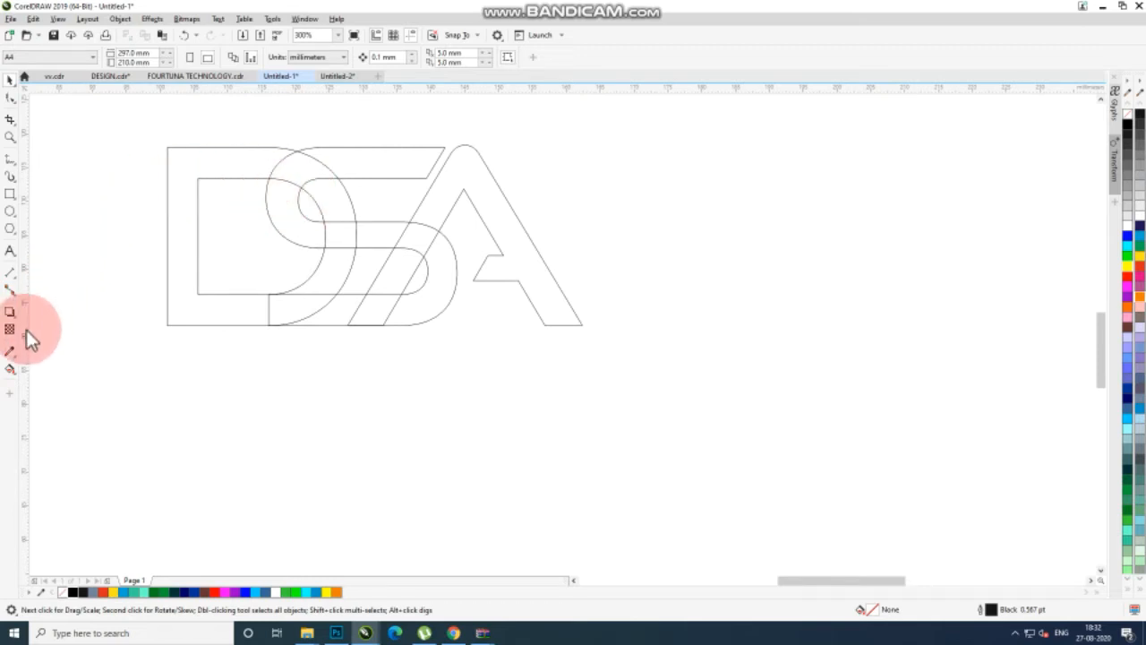
left_click(11, 367)
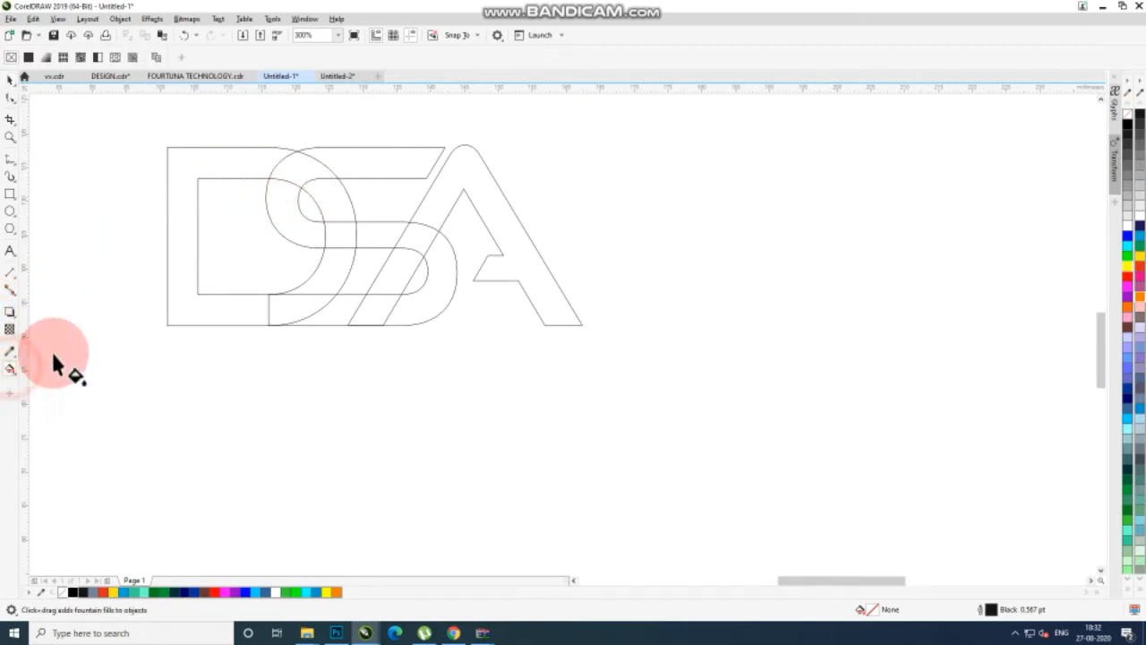
left_click(18, 380)
left_click(57, 378)
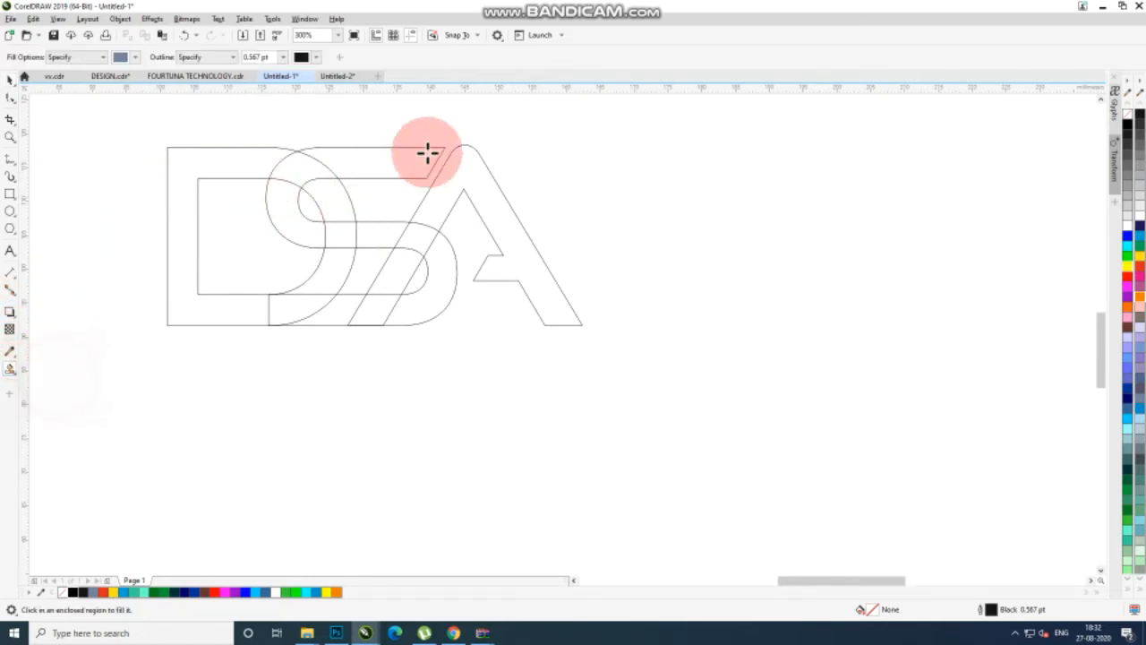
left_click(365, 170)
left_click(281, 214)
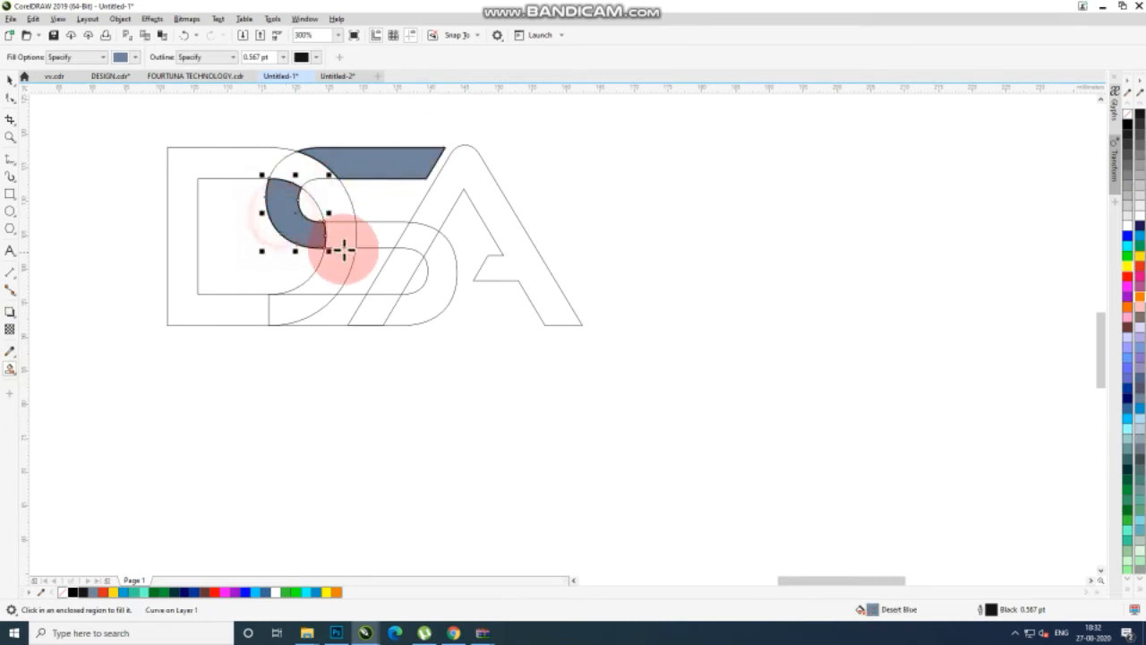
Smart-fill the S's middle bar, lower-right bend and the adjoining bottom bar segment in Desert Blue.
scroll(375, 242, "down", 4)
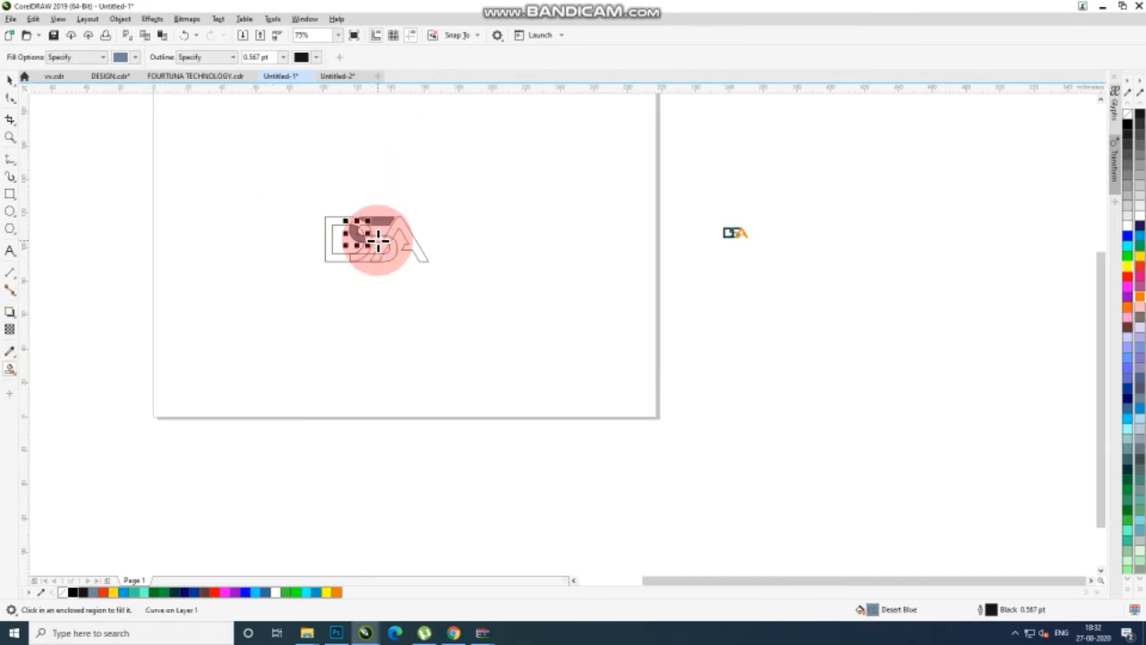
scroll(375, 238, "up", 2)
left_click(378, 238)
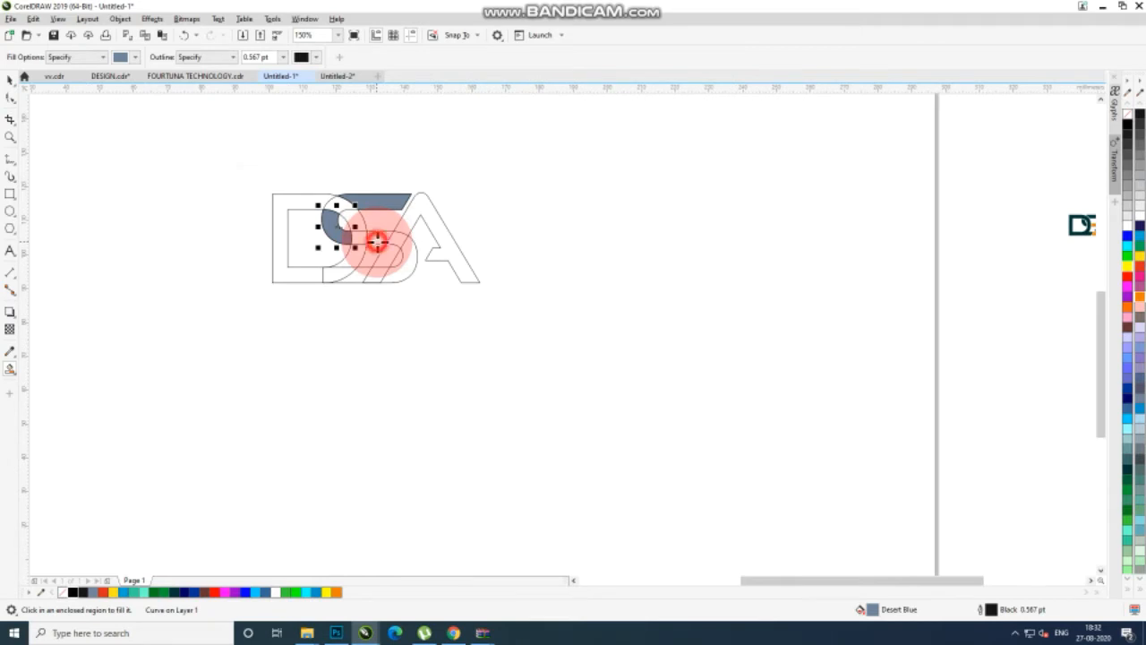
left_click(400, 239)
left_click(410, 257)
left_click(379, 276)
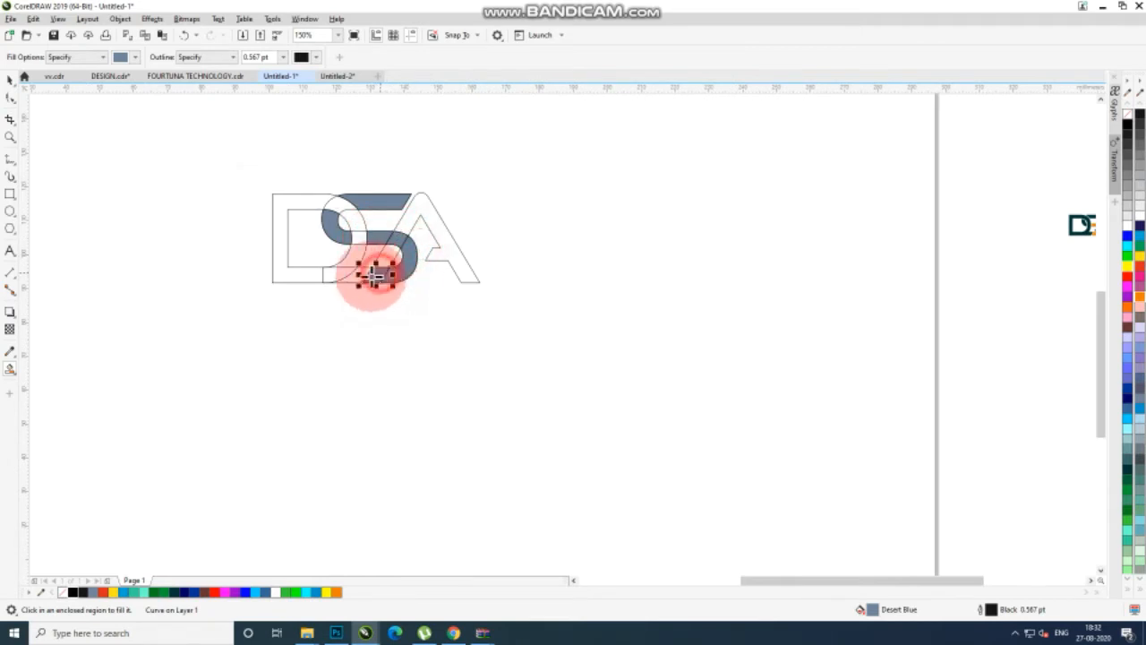
Smart-fill the remaining bottom bar segments, the D's regions and the A in Desert Blue.
left_click(359, 281)
left_click(328, 276)
left_click(302, 274)
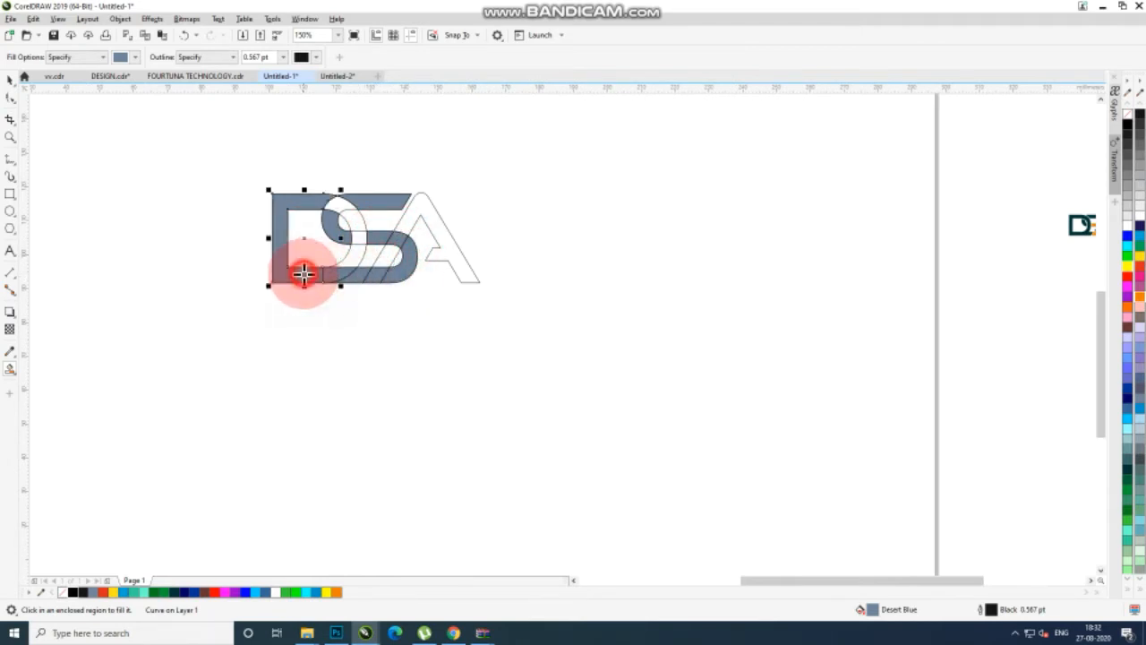
left_click(359, 258)
left_click(389, 256)
left_click(402, 230)
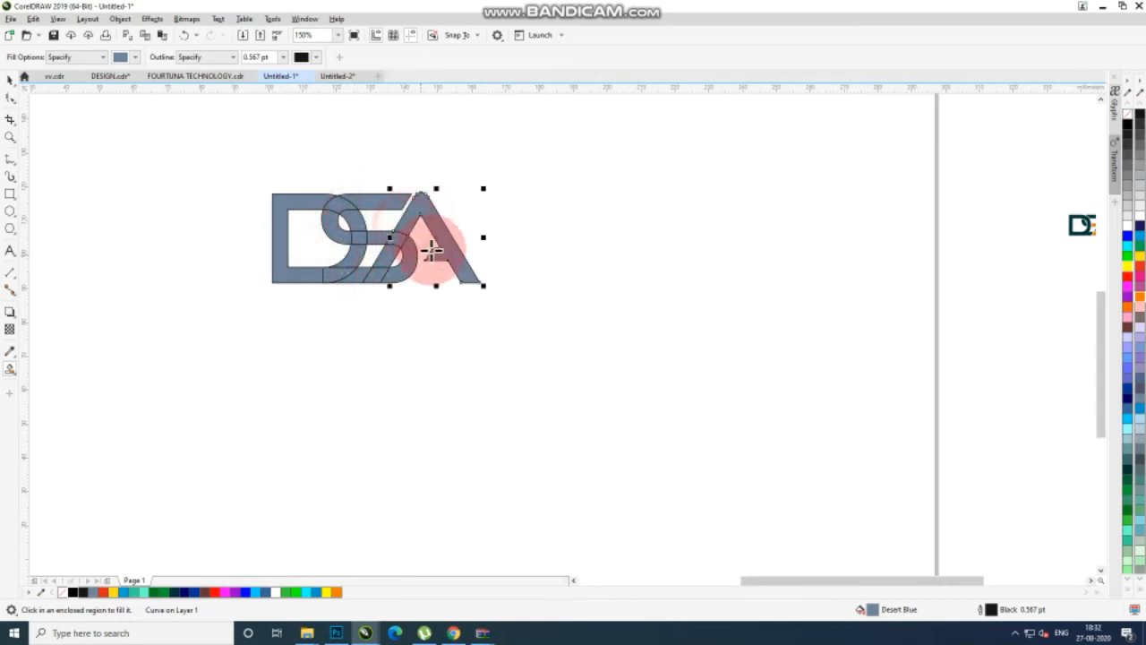
left_click(10, 79)
left_click(61, 145)
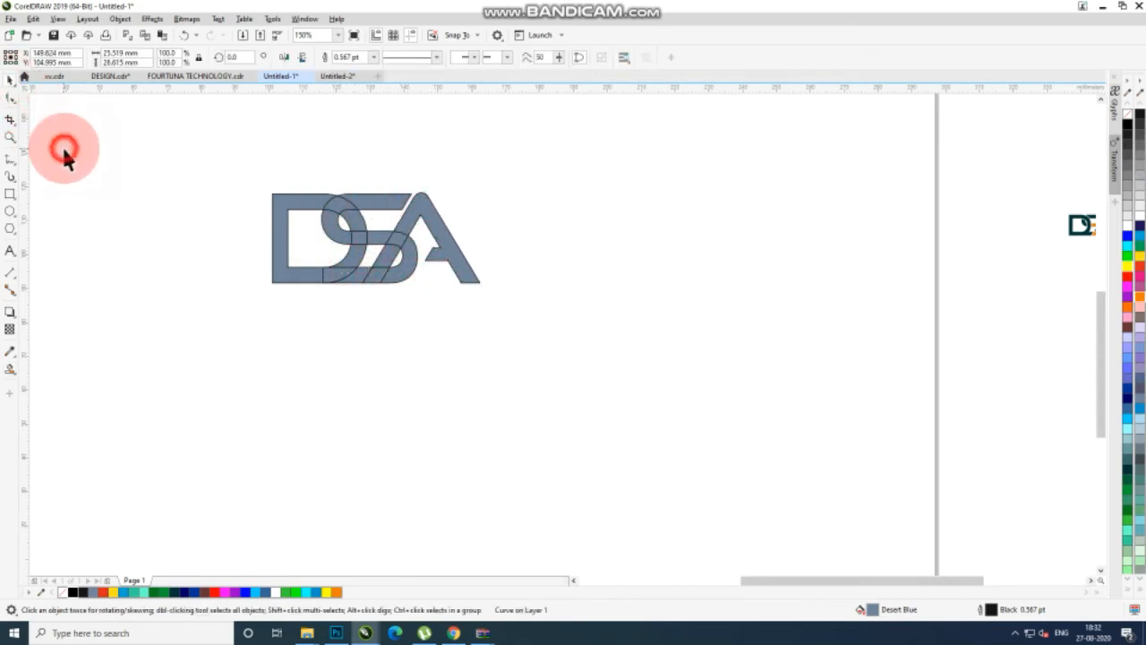
Weld the D's body, its upper overlap with the S and its right-hand curve segments into one shape.
scroll(340, 218, "up", 2)
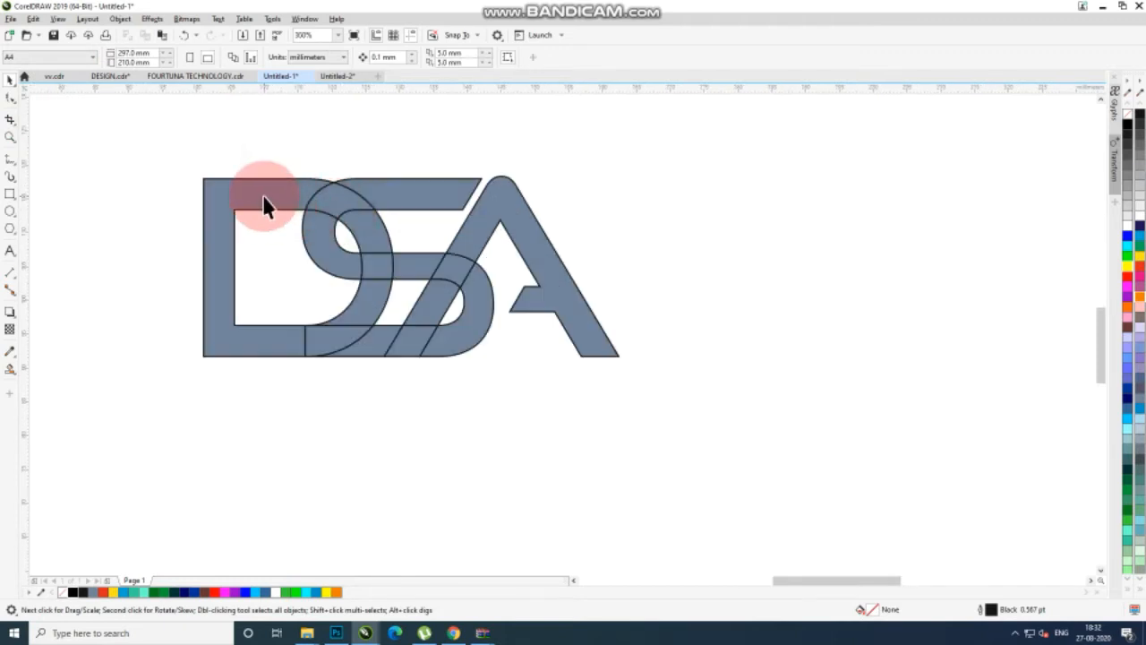
left_click(263, 194)
left_click(335, 196, "shift")
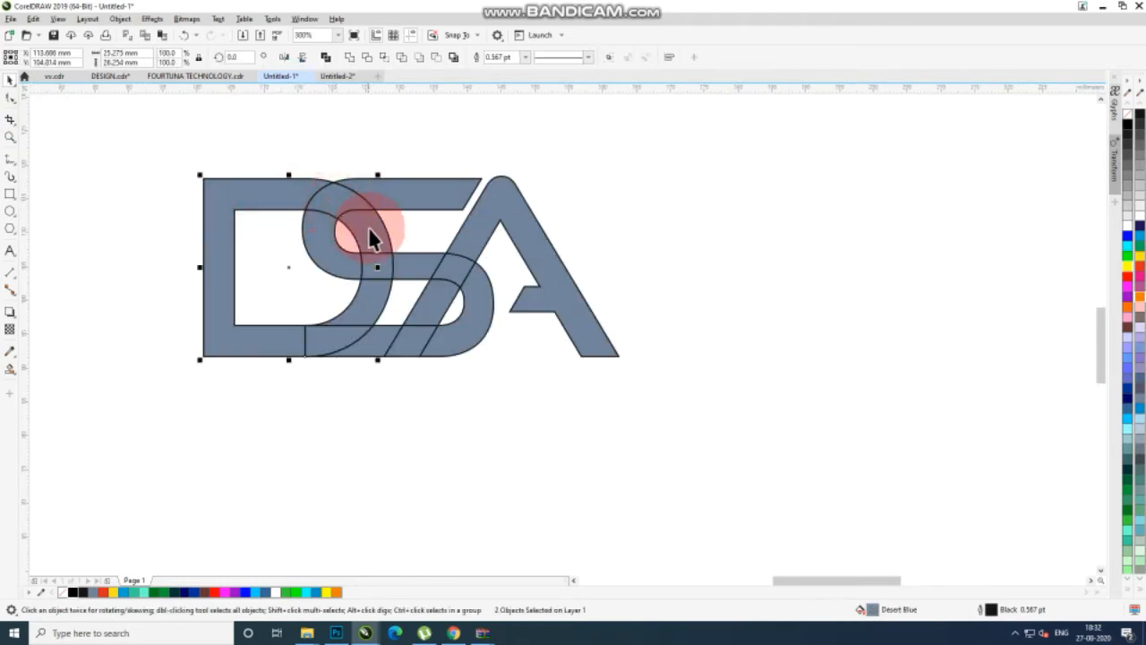
left_click(369, 227, "shift")
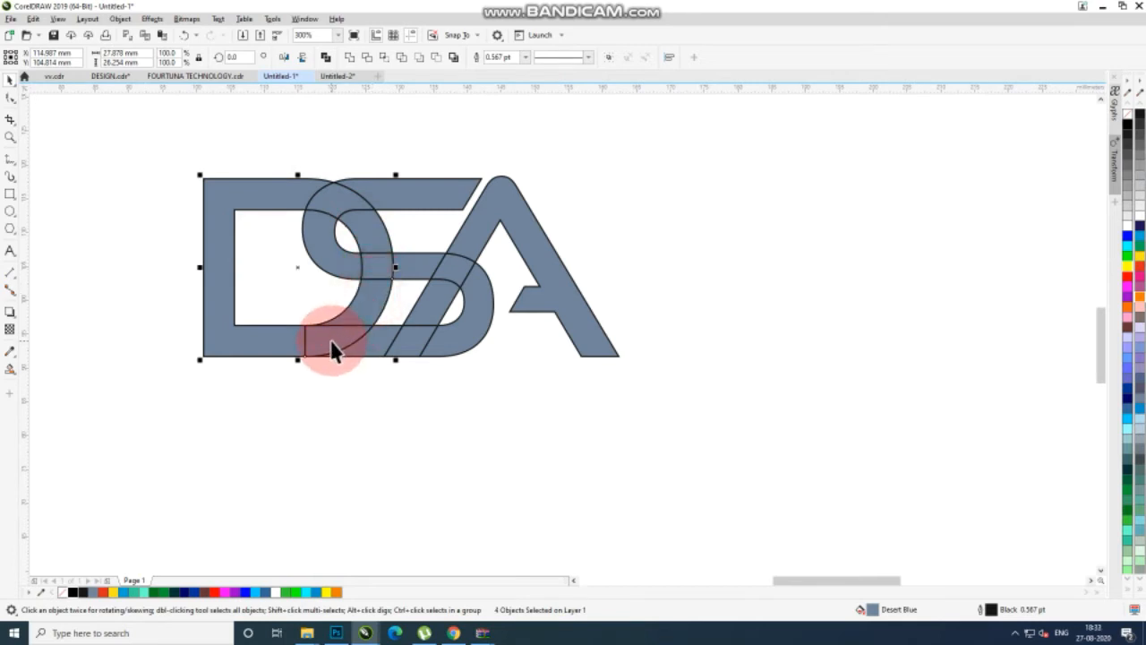
left_click(350, 57)
left_click(149, 161)
scroll(368, 230, "down", 1)
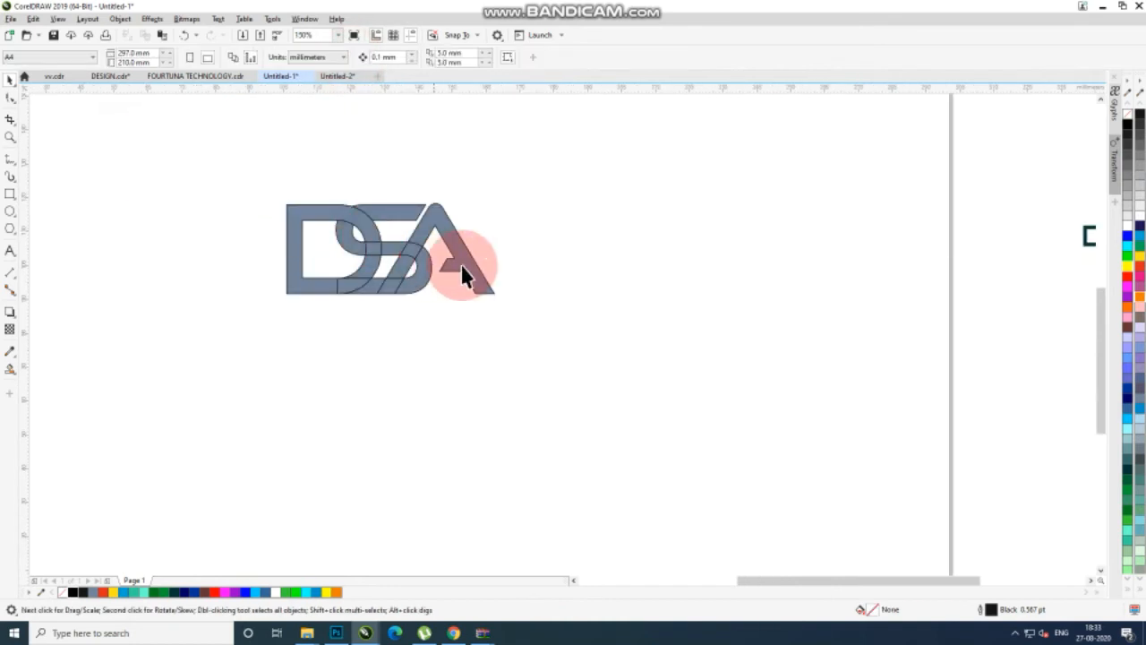
Move the coloured reference DSA logo onto the page, beside the Desert Blue working letters.
scroll(488, 253, "down", 1)
left_click_drag(769, 204, 888, 304)
left_click_drag(783, 252, 505, 262)
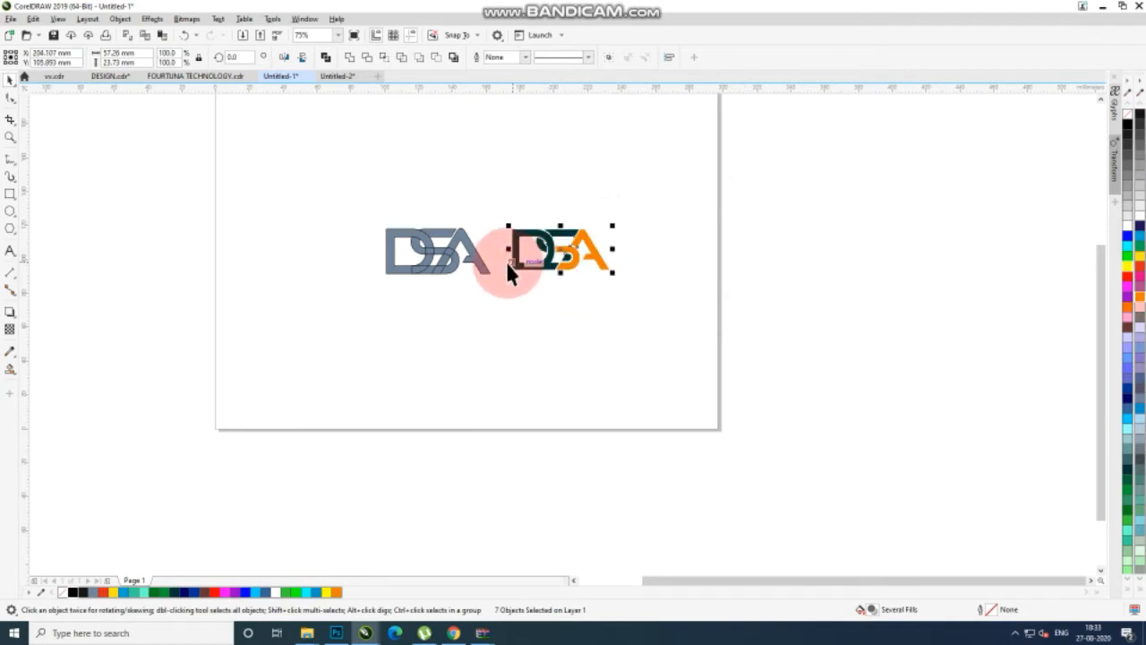
scroll(506, 261, "up", 1)
left_click(481, 343)
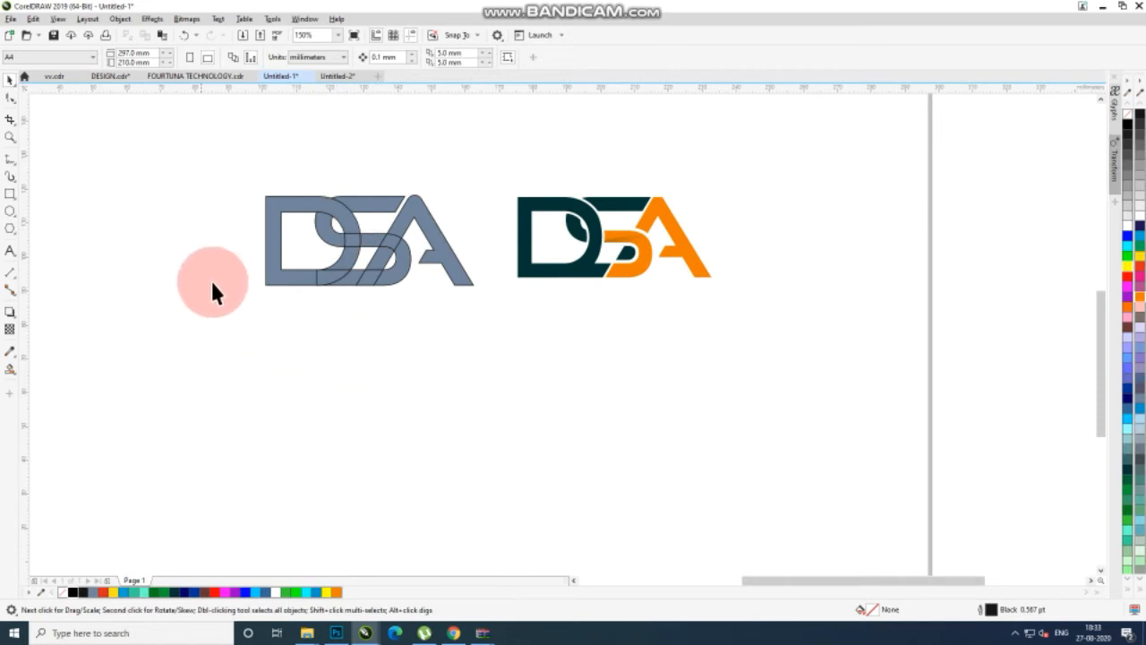
Weld the segment where the S's middle bar crosses the D's curve to the D.
scroll(349, 234, "up", 2)
left_click(368, 228)
scroll(369, 228, "down", 2)
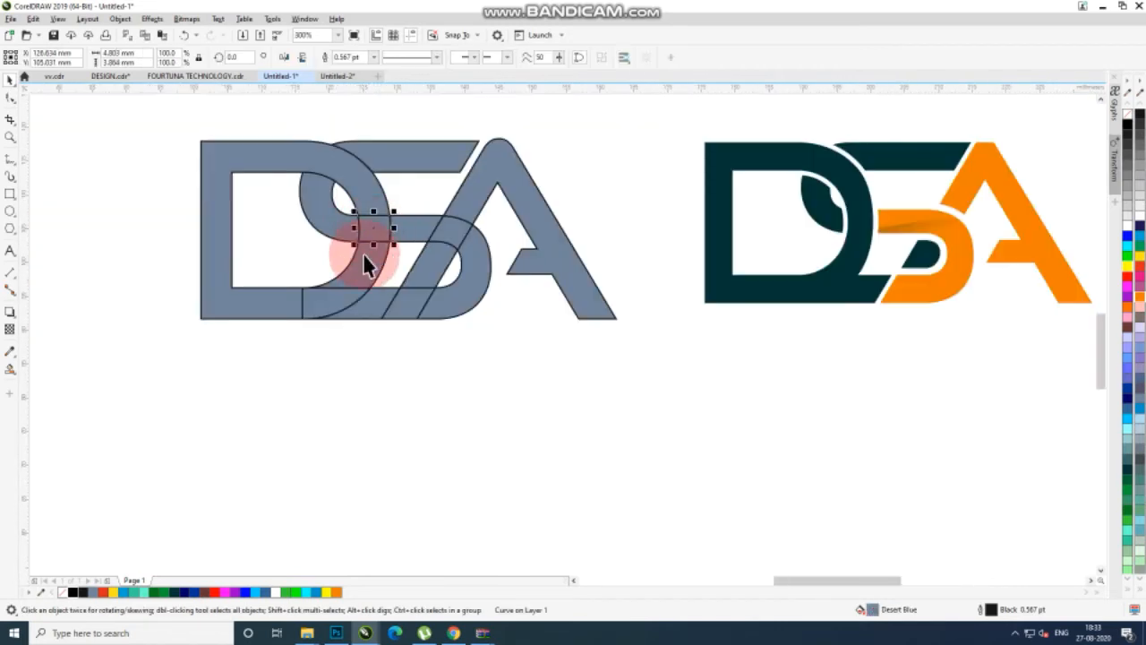
left_click(366, 266, "shift")
left_click(346, 57)
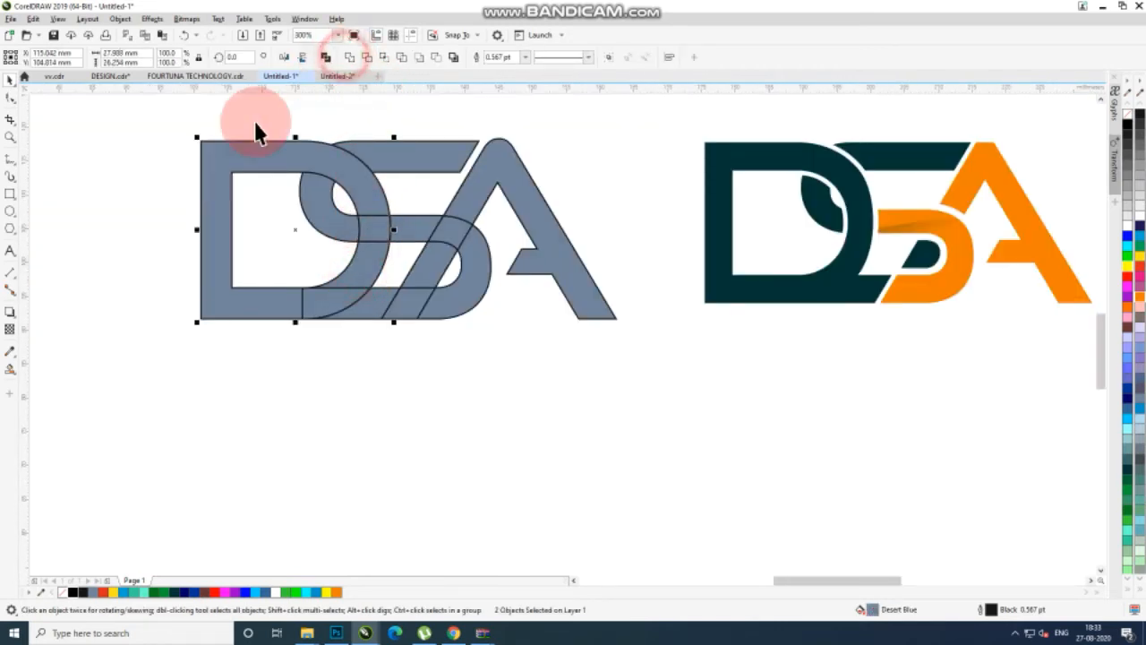
Weld the two bottom bar segments between the D and the A's left leg to the D.
left_click(102, 158)
left_click(307, 303)
left_click_drag(307, 303, 327, 313)
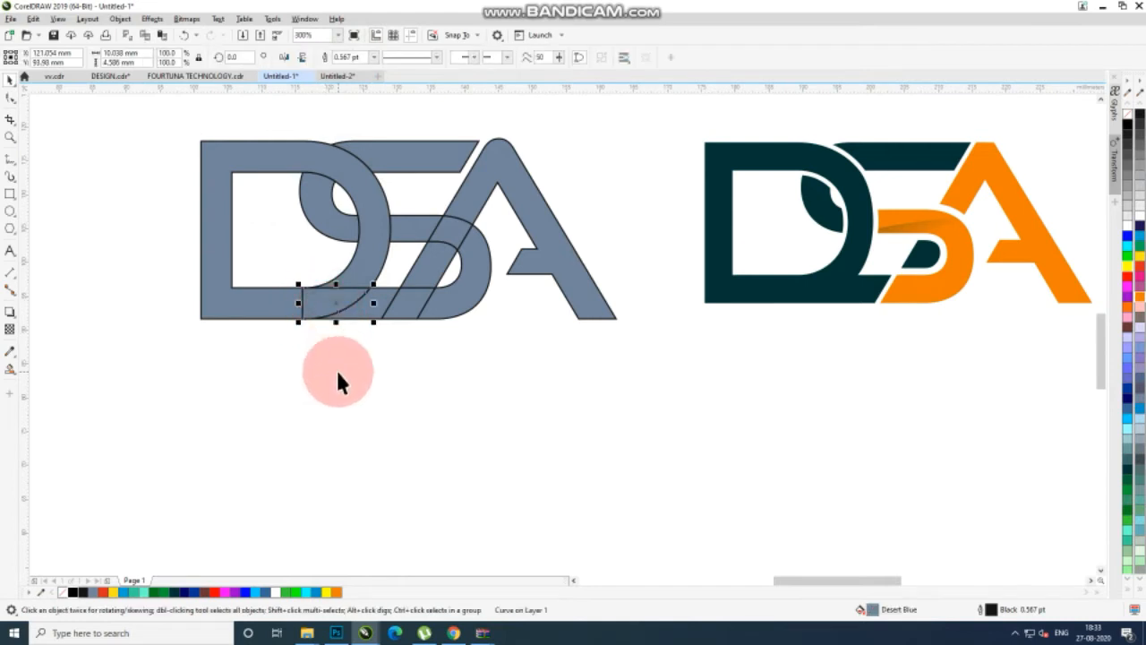
left_click(382, 295, "shift")
left_click(280, 304, "shift")
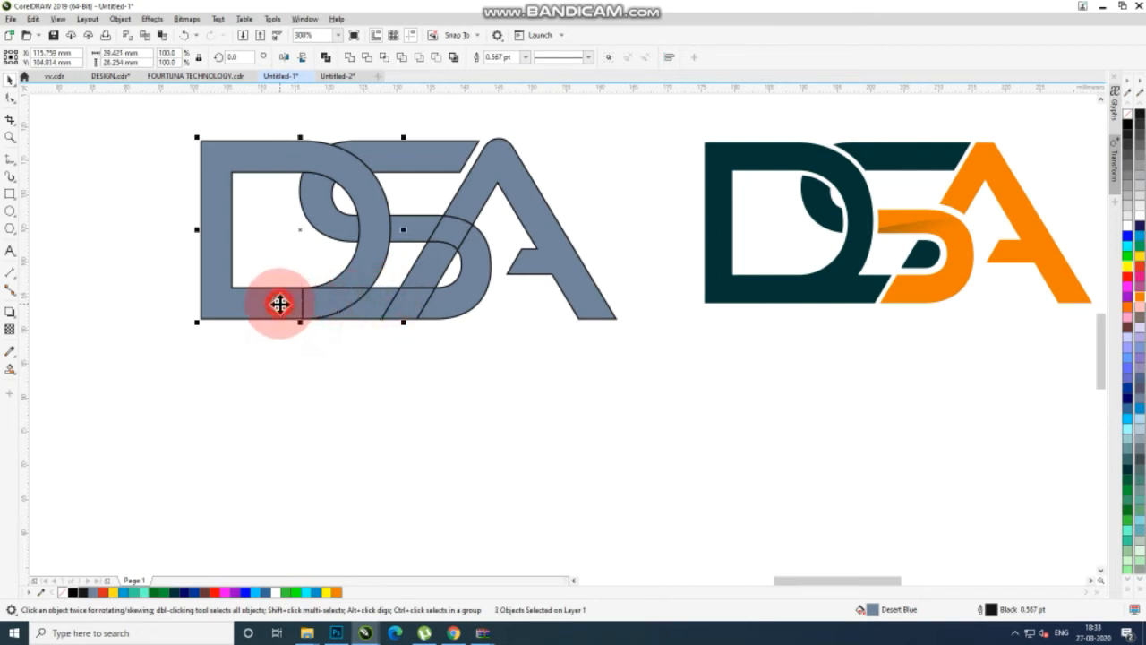
left_click(350, 58)
left_click(132, 256)
Weld the S's upper arm and its left bend inside the D into one shape.
left_click(298, 253)
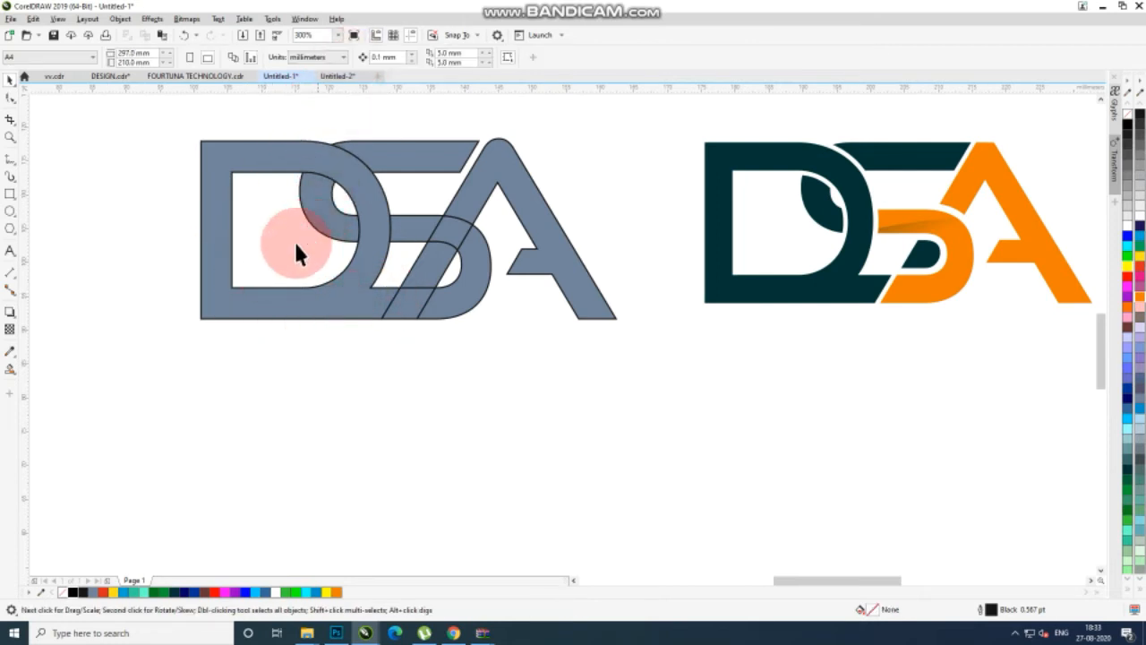
left_click(394, 162)
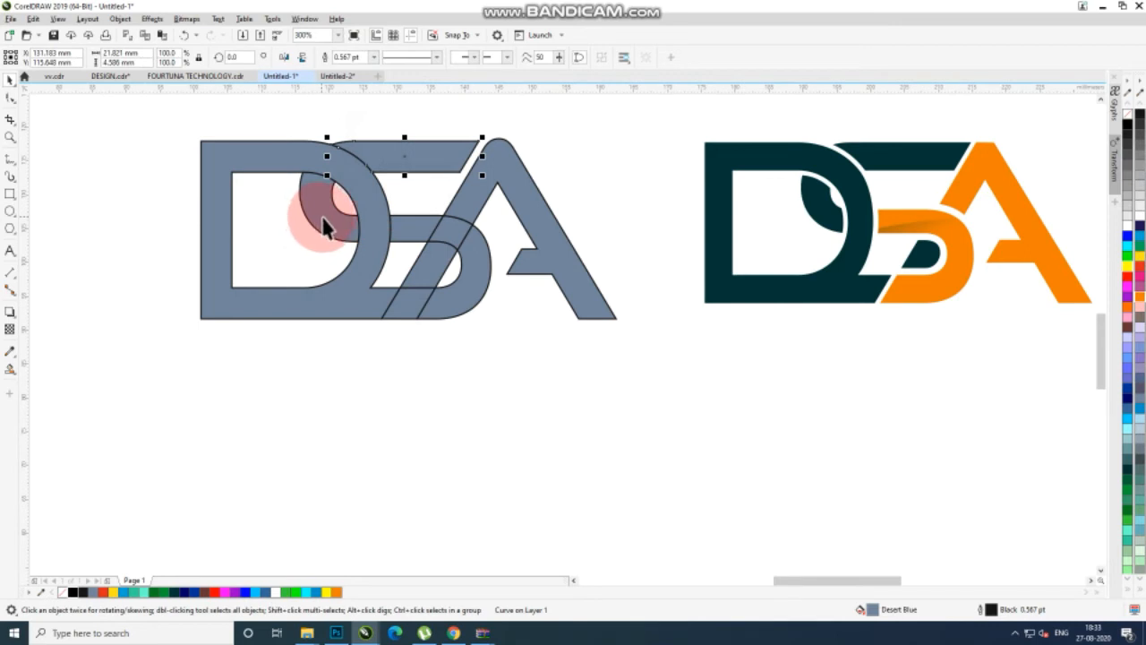
left_click(328, 215, "shift")
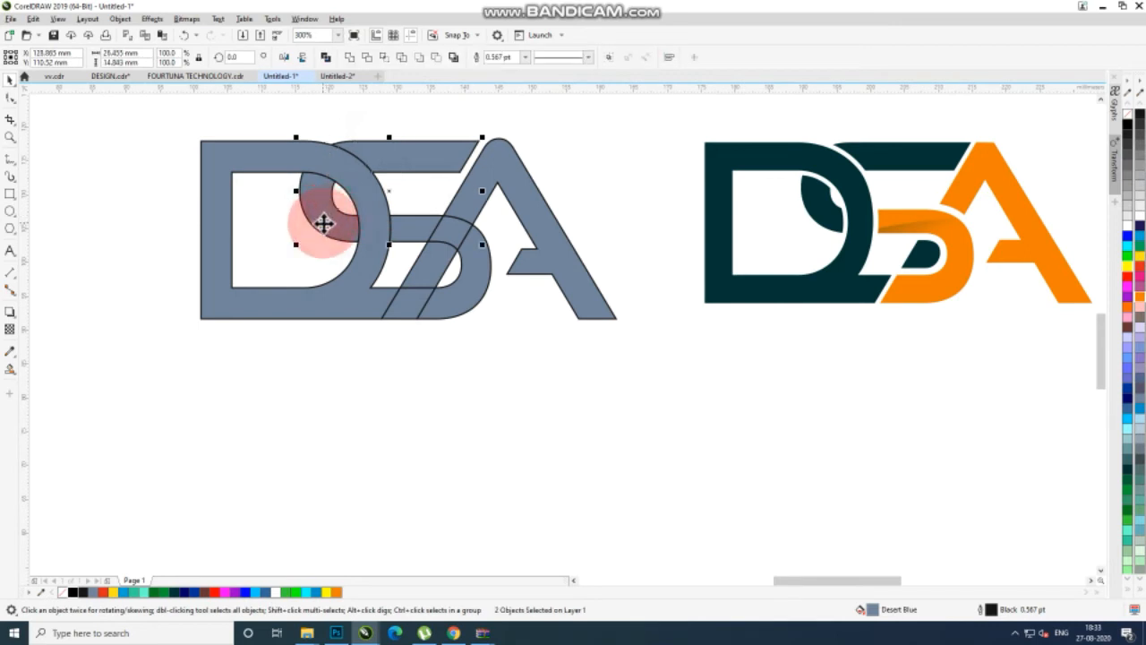
left_click(156, 227)
left_click(416, 232)
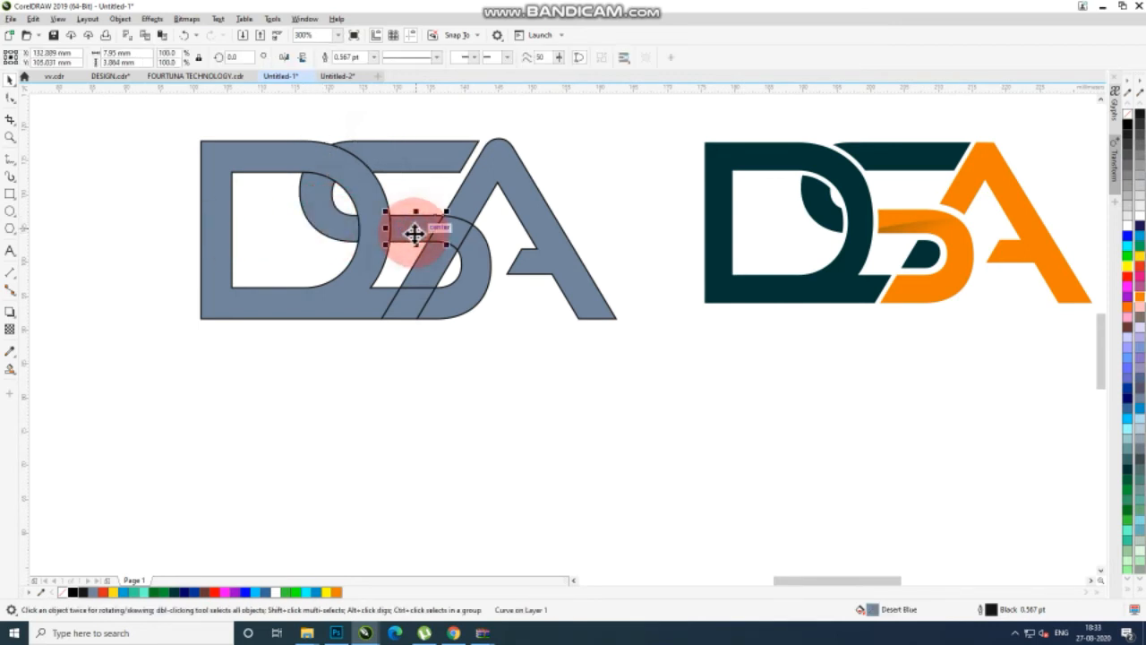
left_click(338, 231)
left_click(383, 158, "shift")
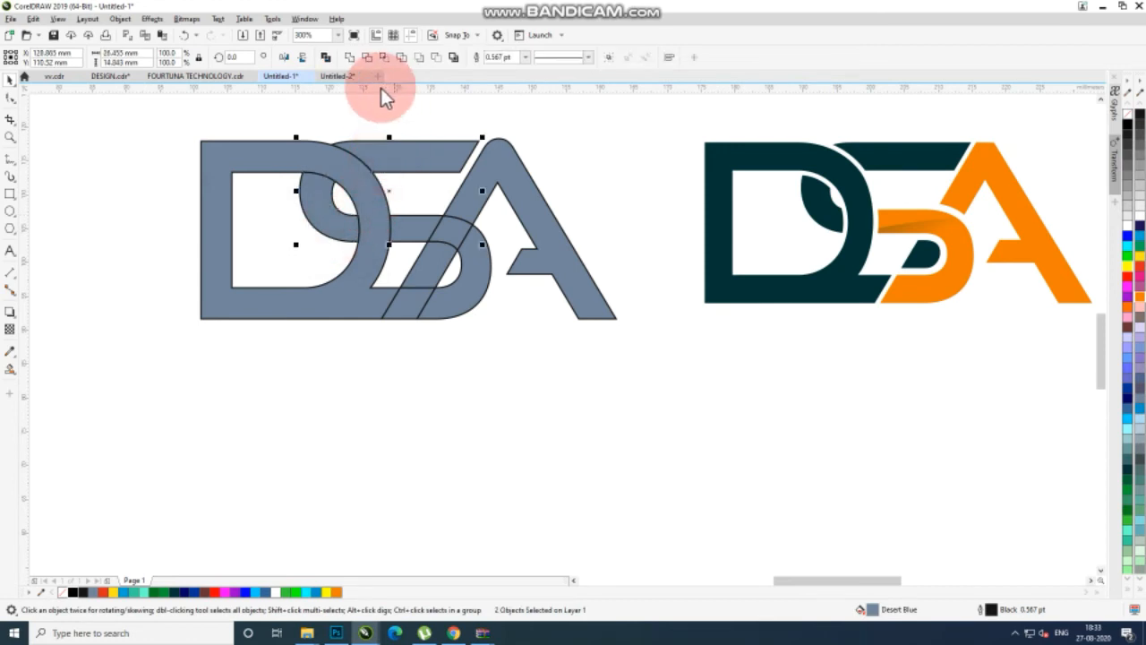
left_click(353, 61)
left_click(355, 119)
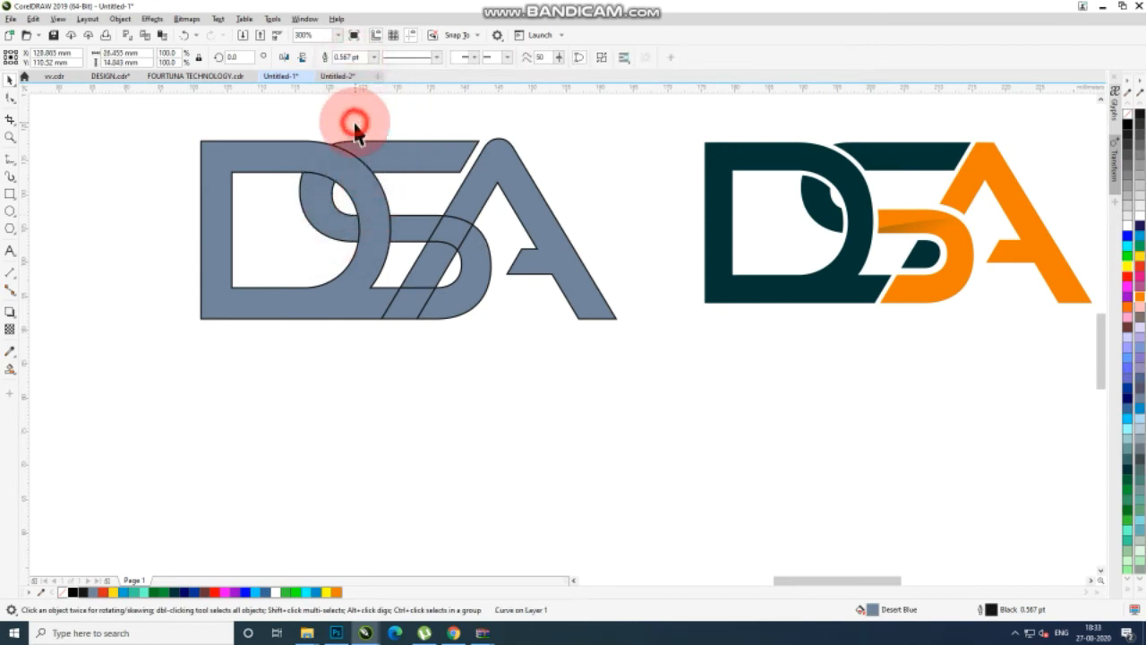
Weld the S's lower-right bend, its overlap with the A and the adjoining bottom bar segment into one shape.
left_click(468, 257)
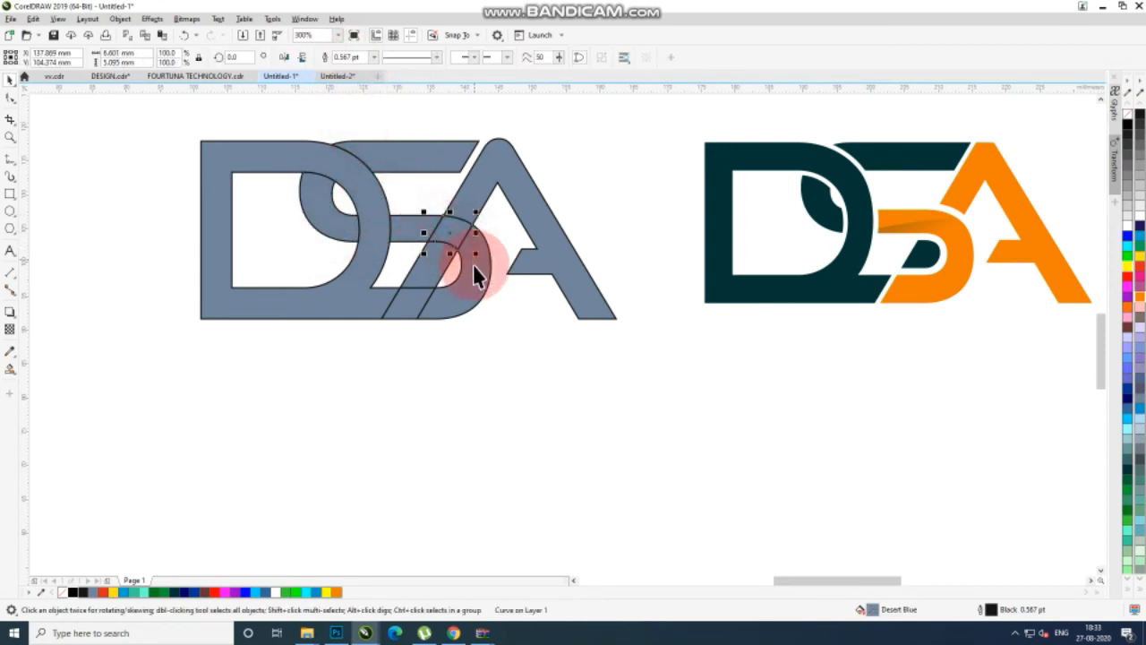
left_click(446, 302, "shift")
left_click(413, 263, "shift")
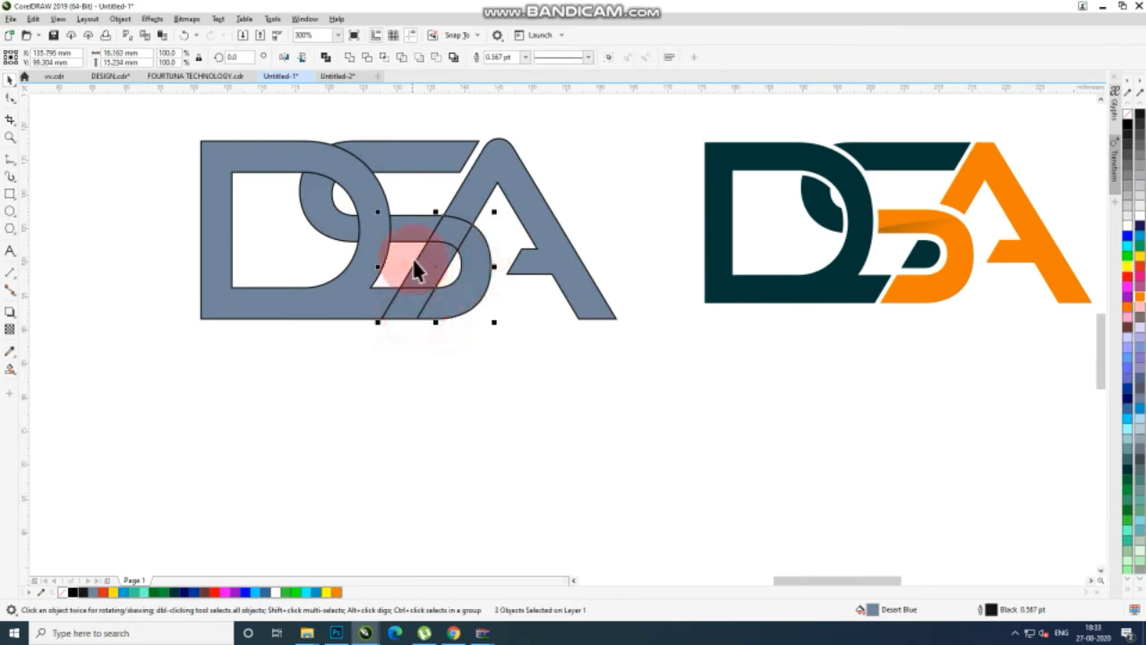
left_click(353, 59)
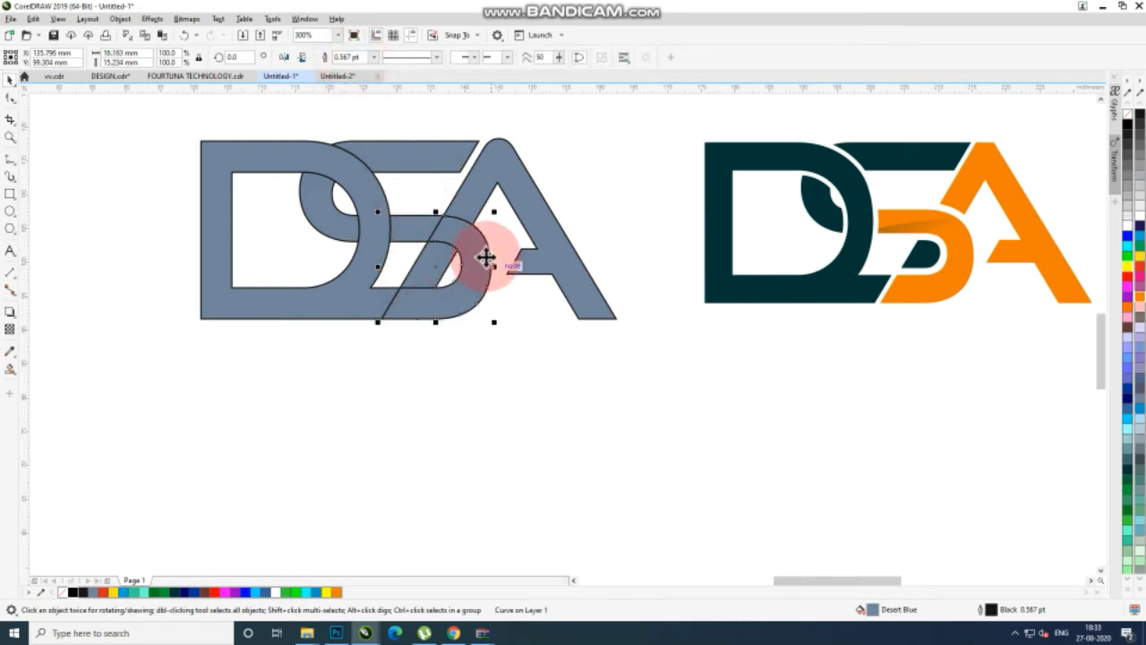
left_click(435, 384)
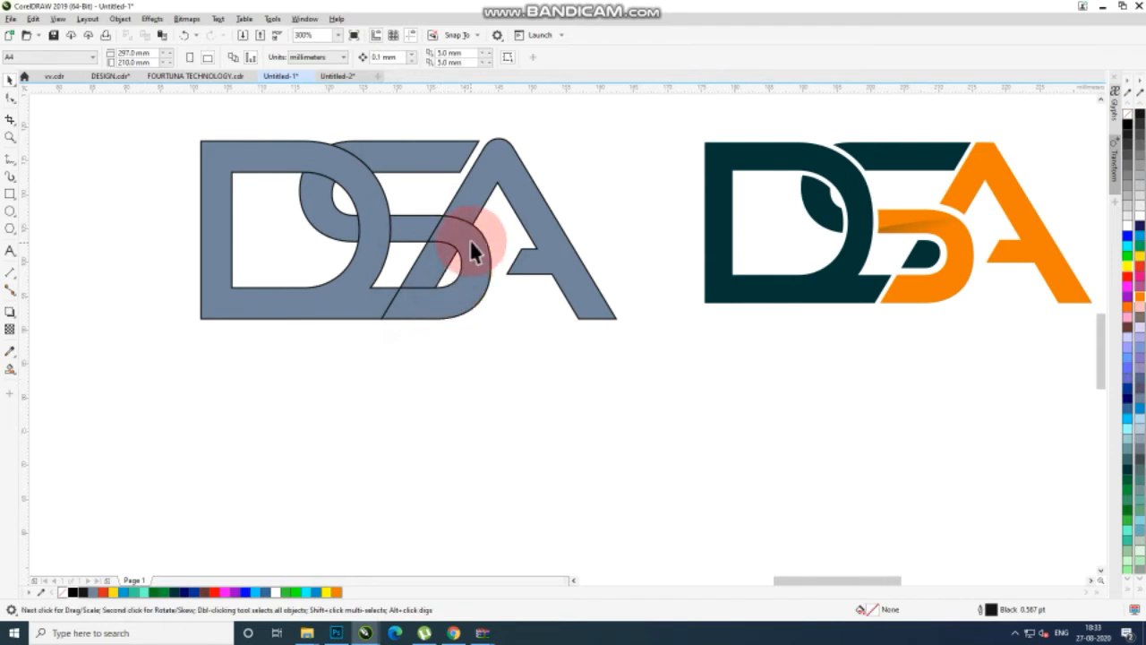
Weld the S's middle bar segment to its lower-right curve.
left_click(439, 267)
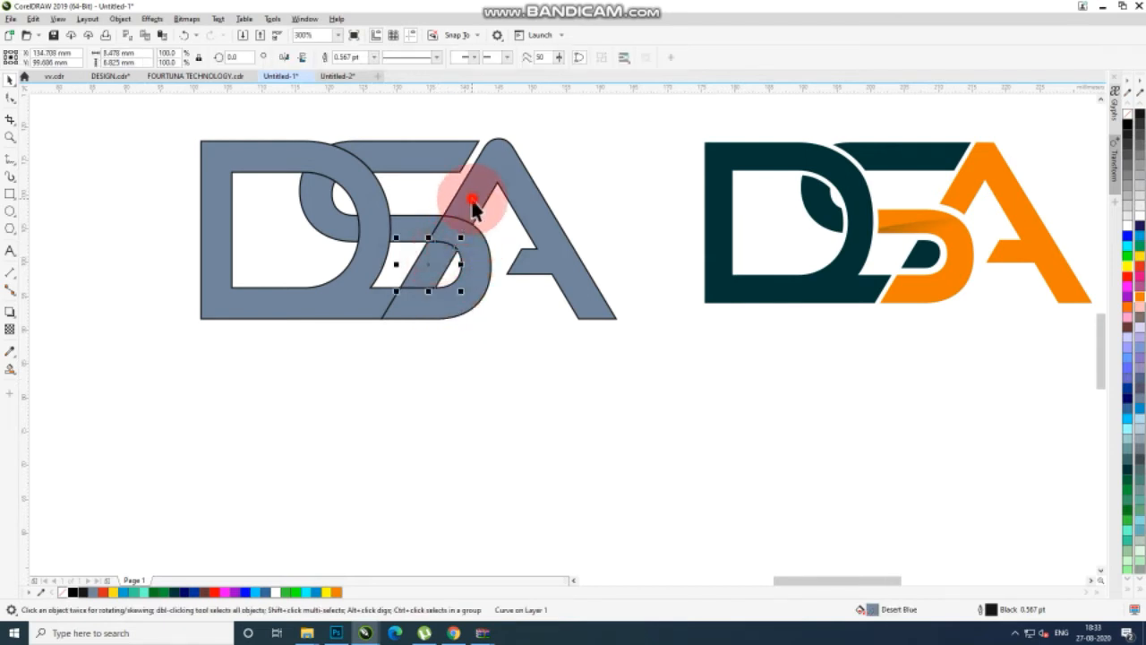
left_click(510, 416)
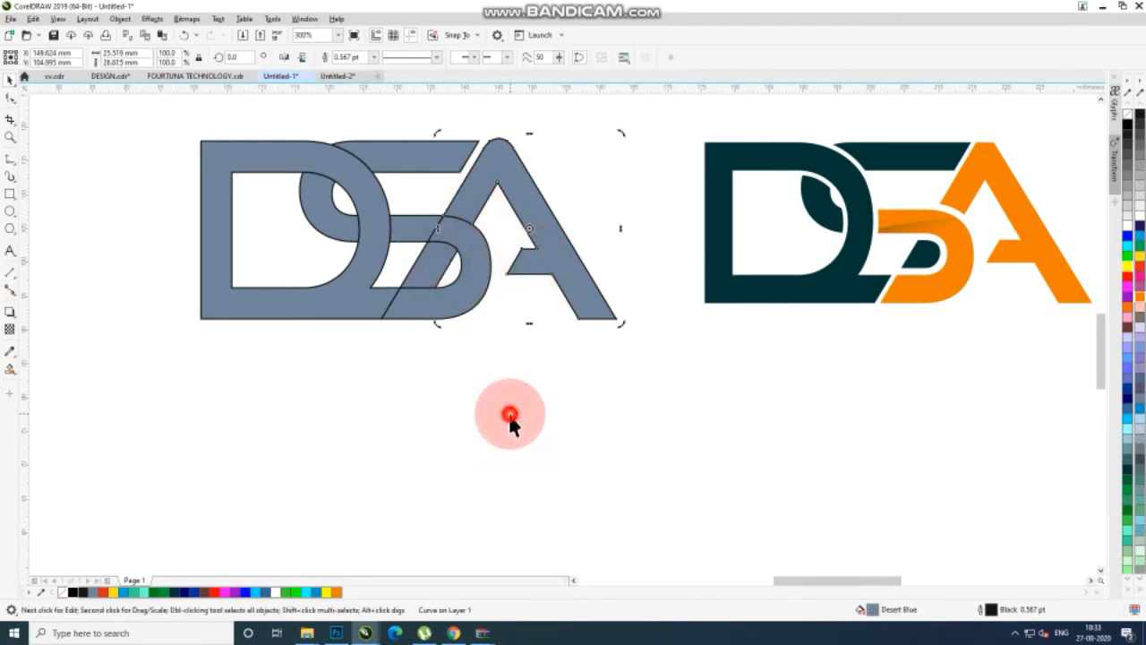
left_click(414, 220)
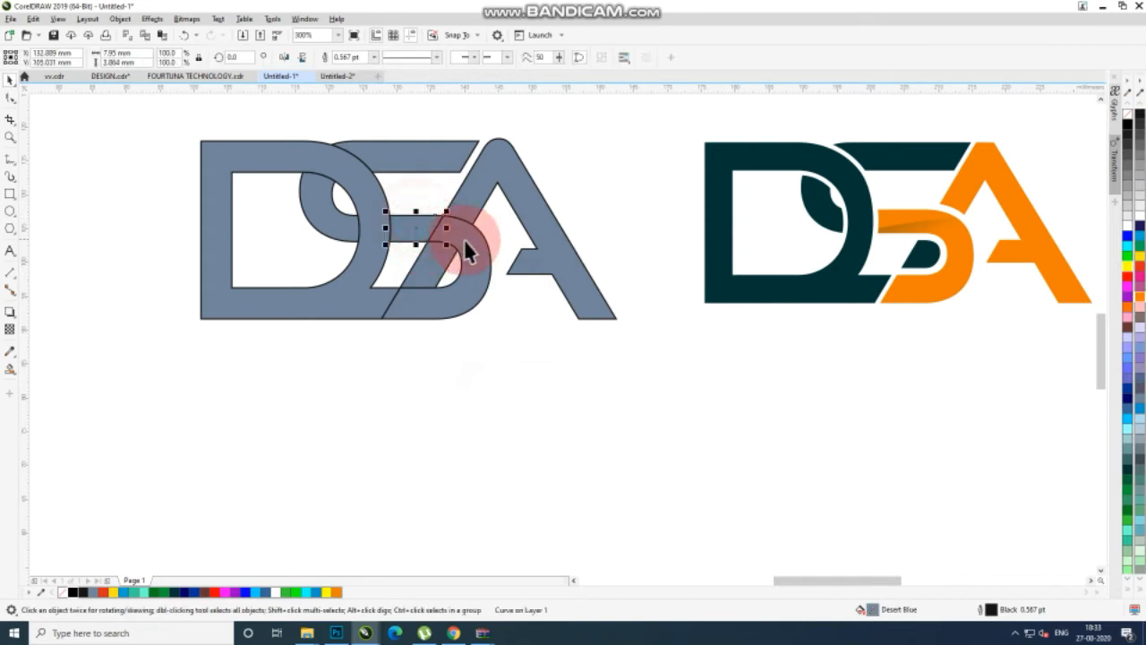
left_click(468, 241, "shift")
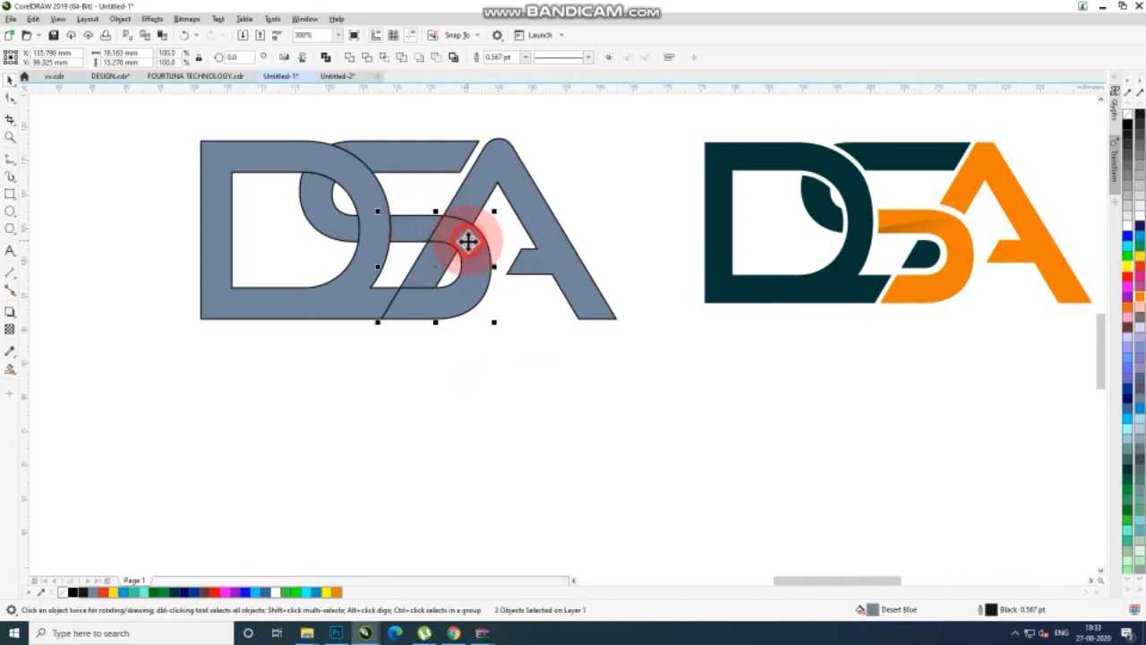
left_click(349, 58)
left_click(449, 281)
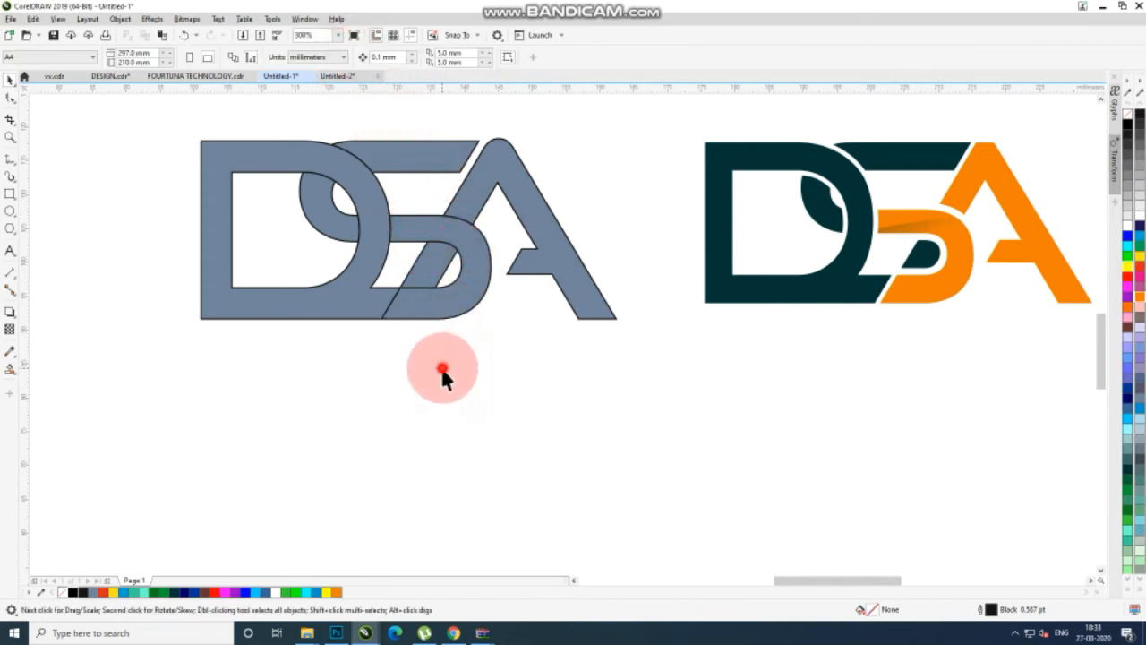
Move the coloured reference logo off the page, to the right of the working letters.
scroll(662, 269, "down", 3)
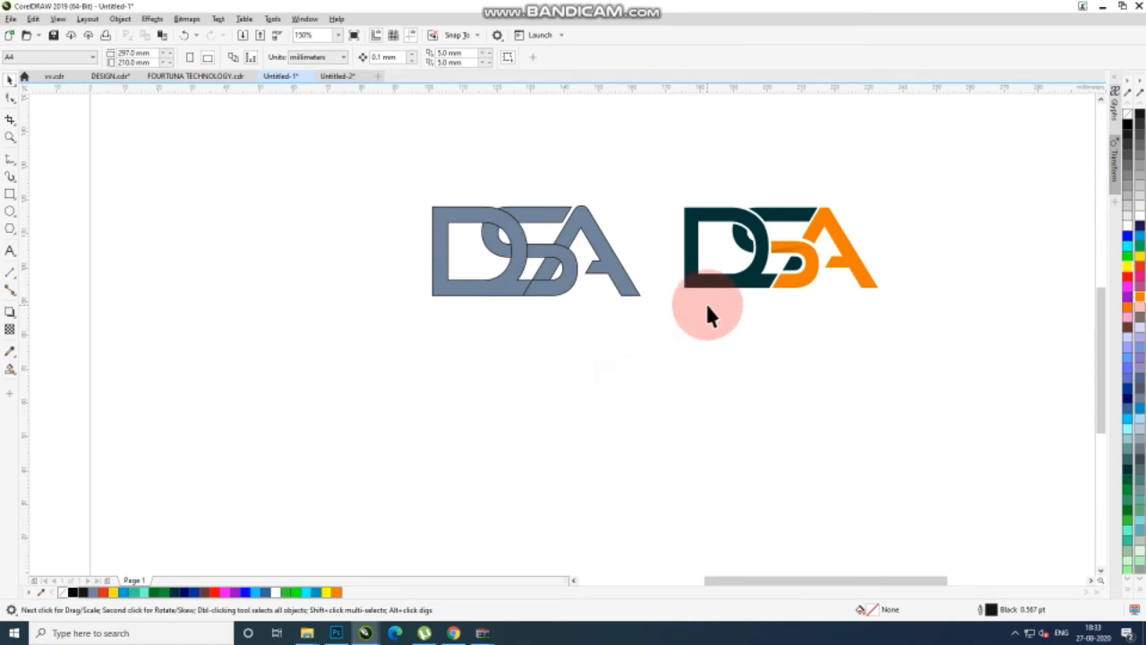
scroll(704, 304, "down", 2)
left_click_drag(669, 236, 962, 296)
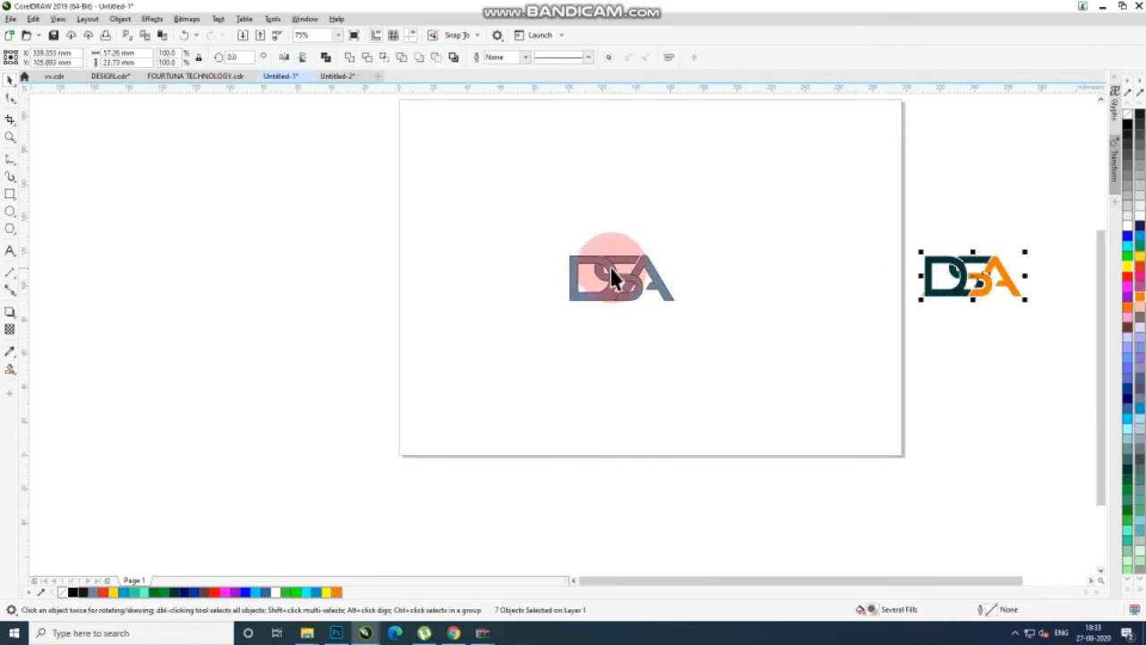
Set the welded D's outline width to 4.0 pt.
scroll(610, 269, "up", 4)
left_click(584, 269)
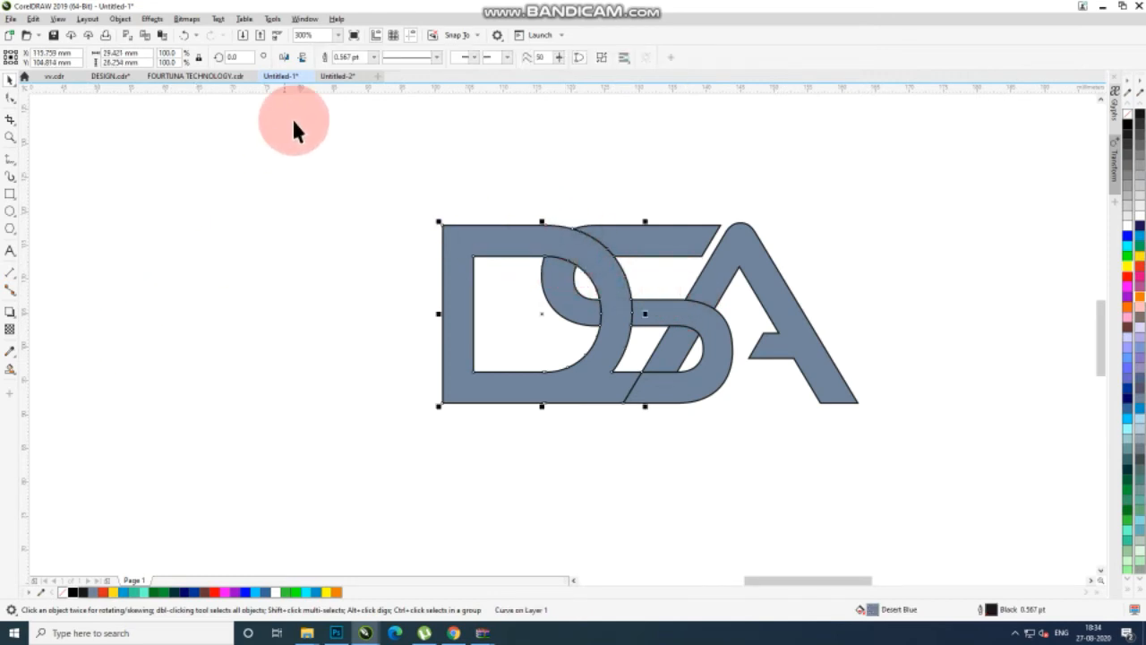
left_click(375, 58)
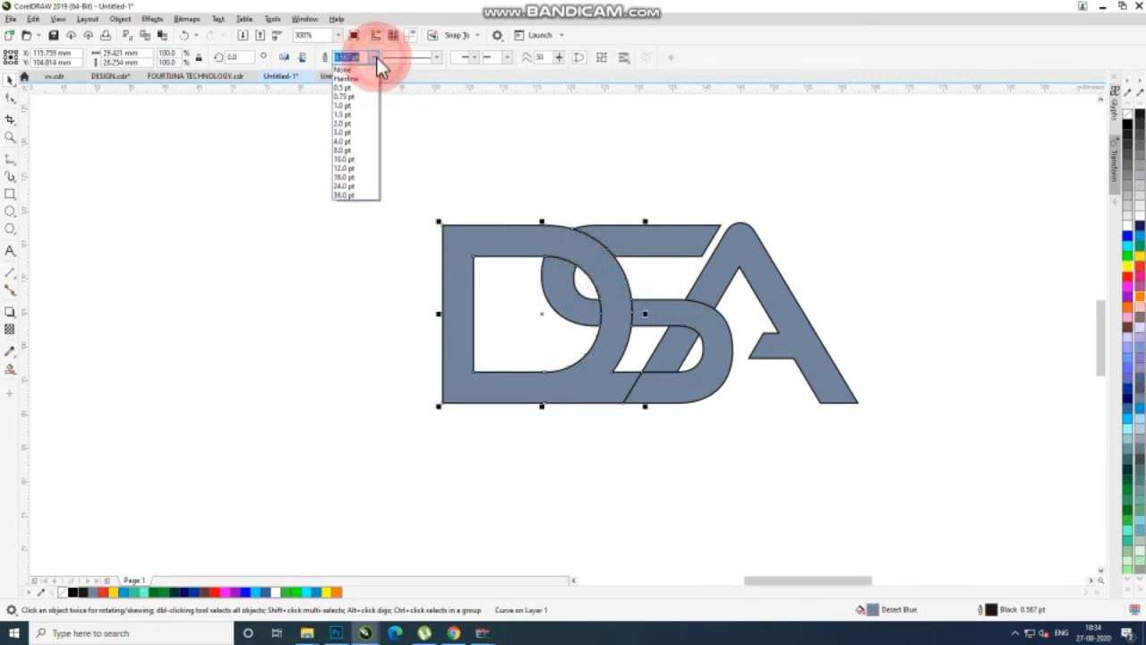
left_click(359, 142)
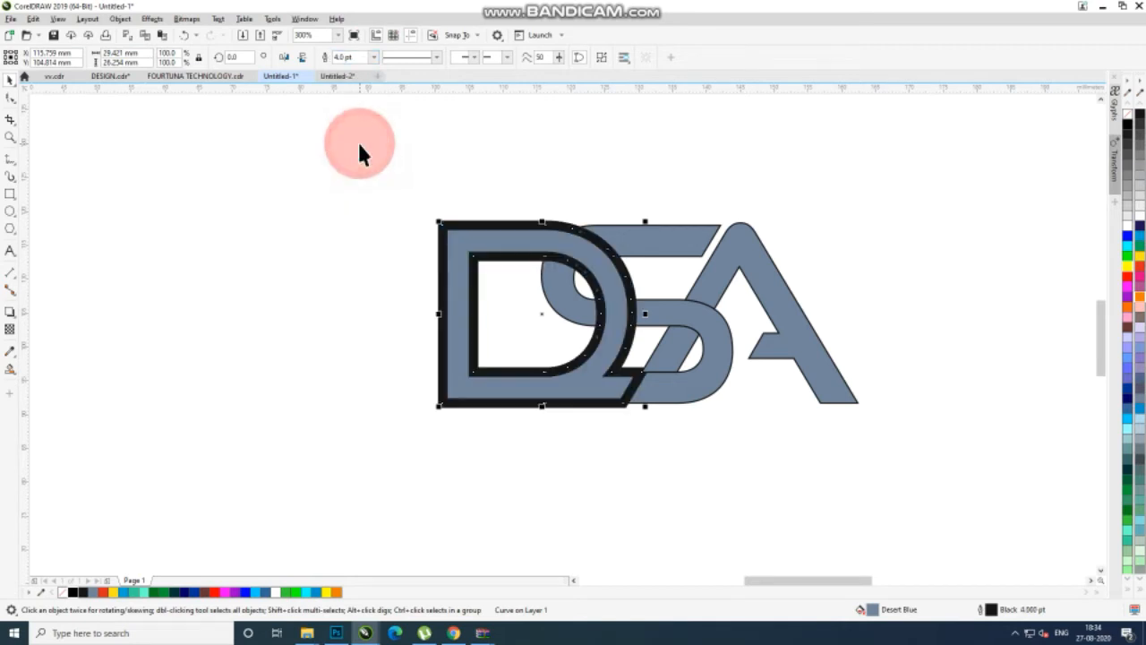
left_click(365, 199)
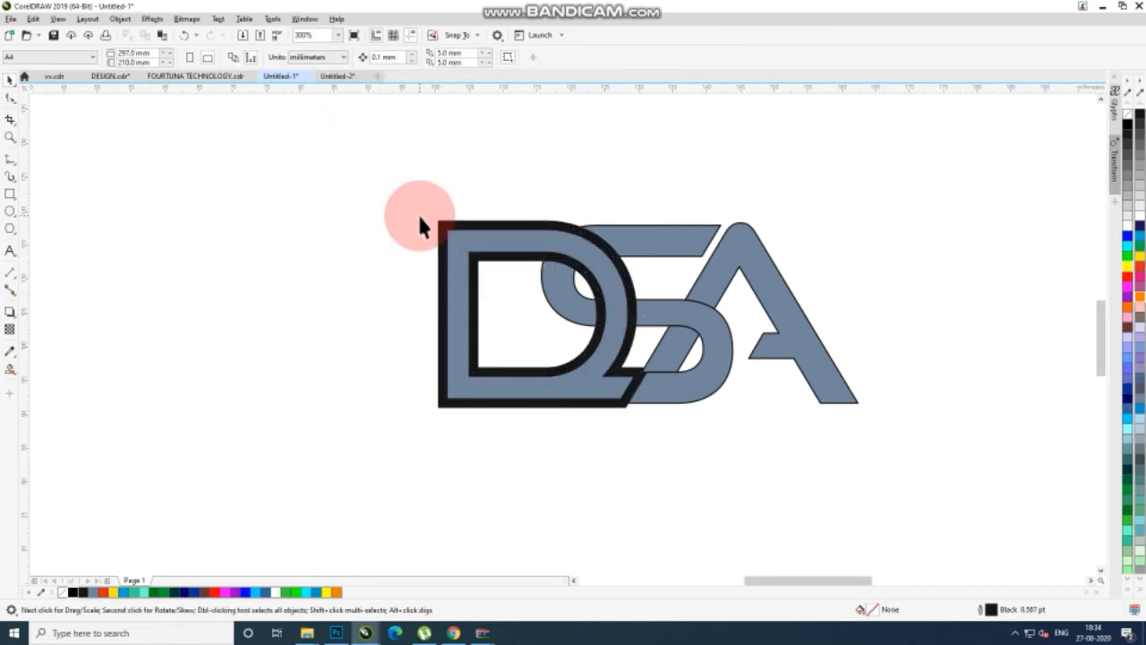
Convert the D's thick outline to an object.
left_click(441, 221)
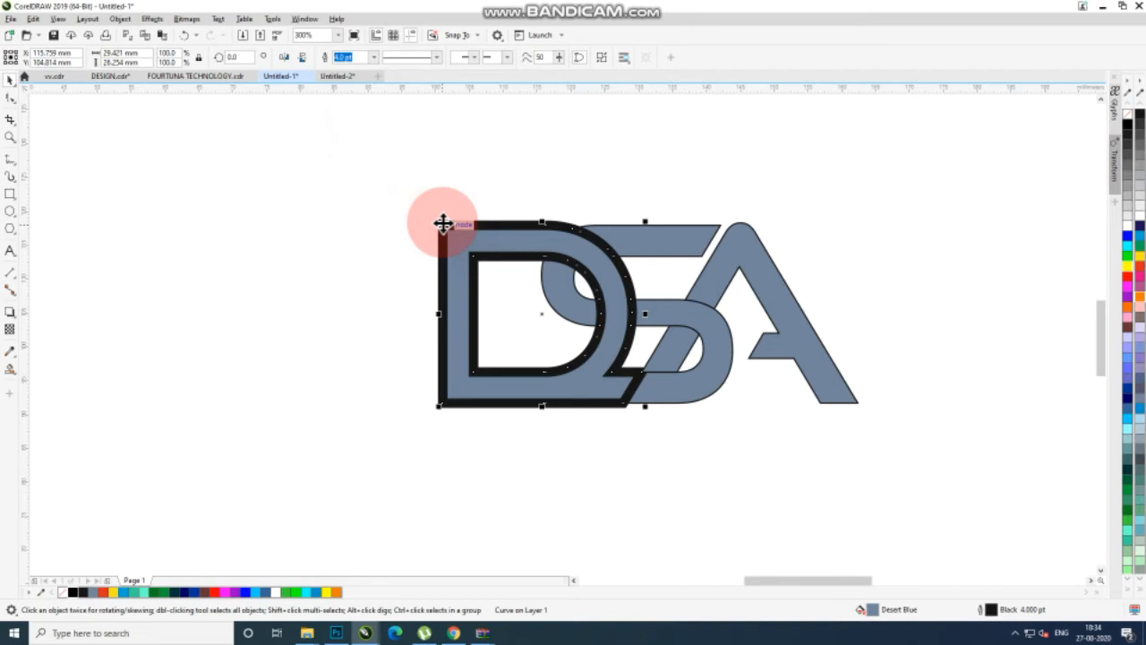
left_click(120, 19)
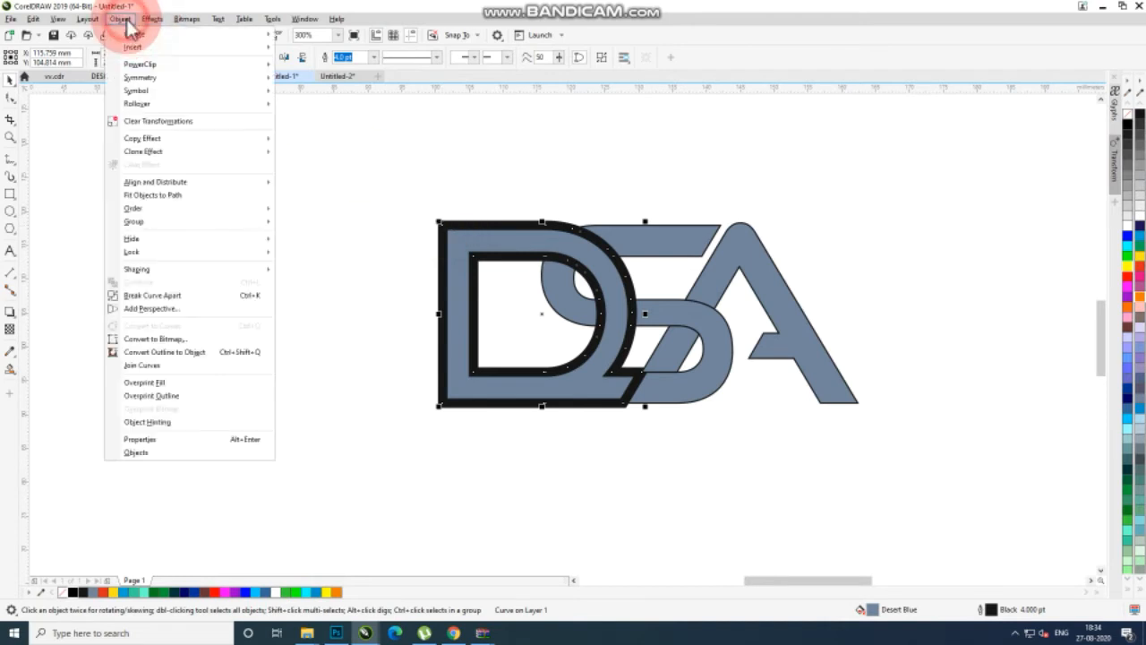
left_click(177, 351)
left_click(299, 307)
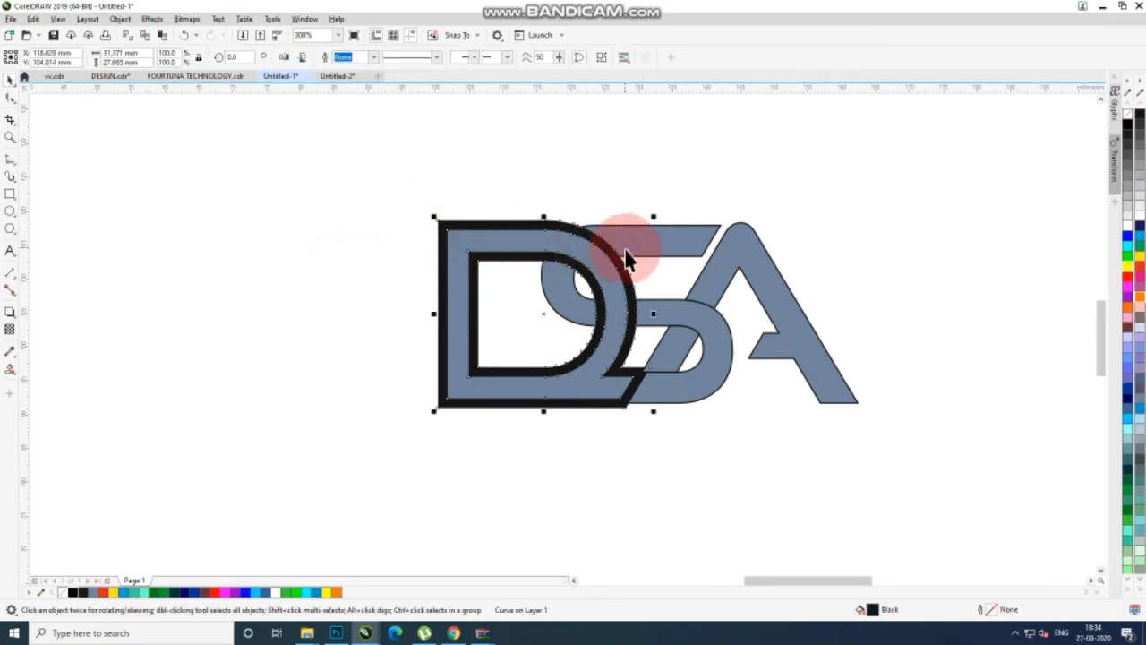
Trim the S's upper arm and left bend with the D's outline object, and move that outline clear of the letters to the left.
left_click(648, 243, "shift")
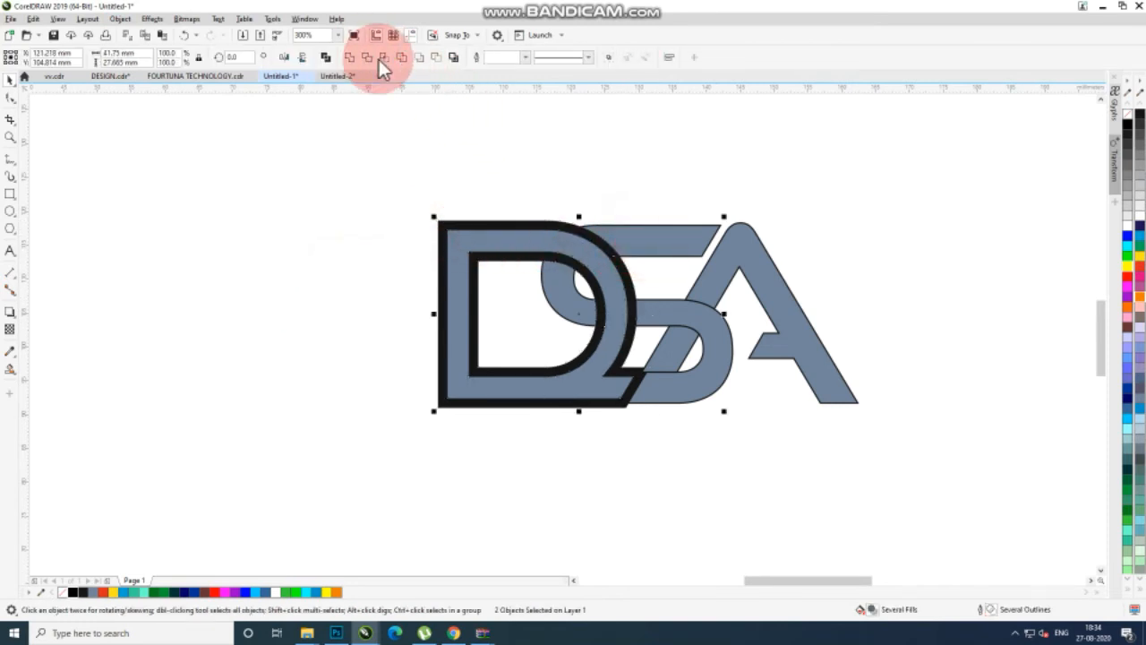
left_click(367, 60)
left_click(313, 153)
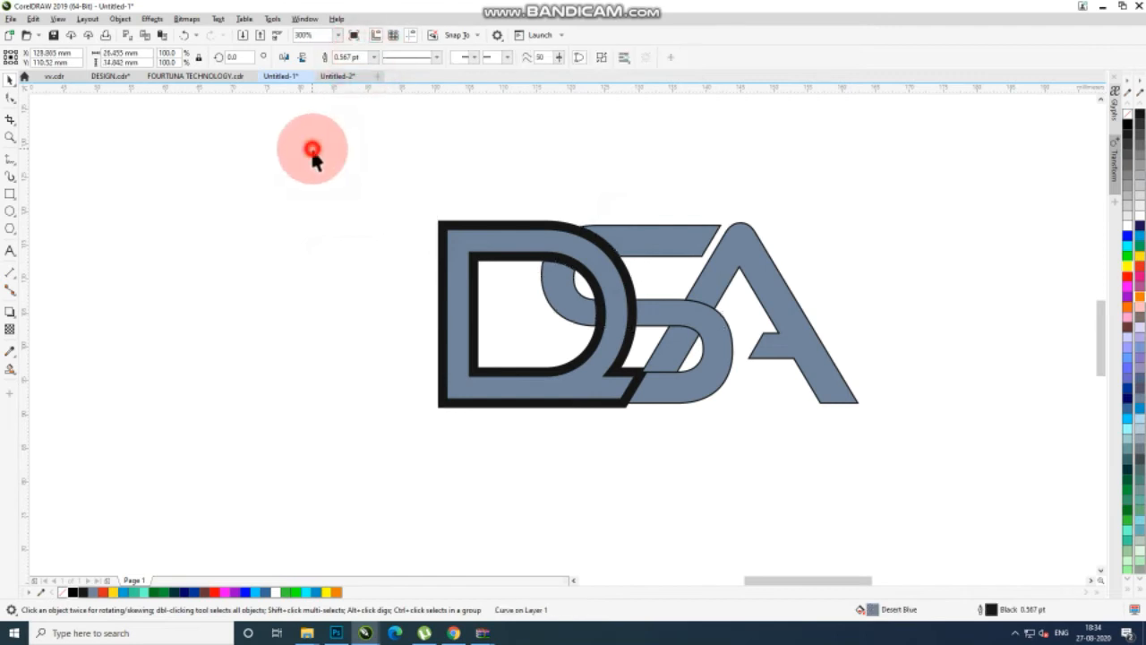
left_click(484, 265)
left_click(556, 304, "shift")
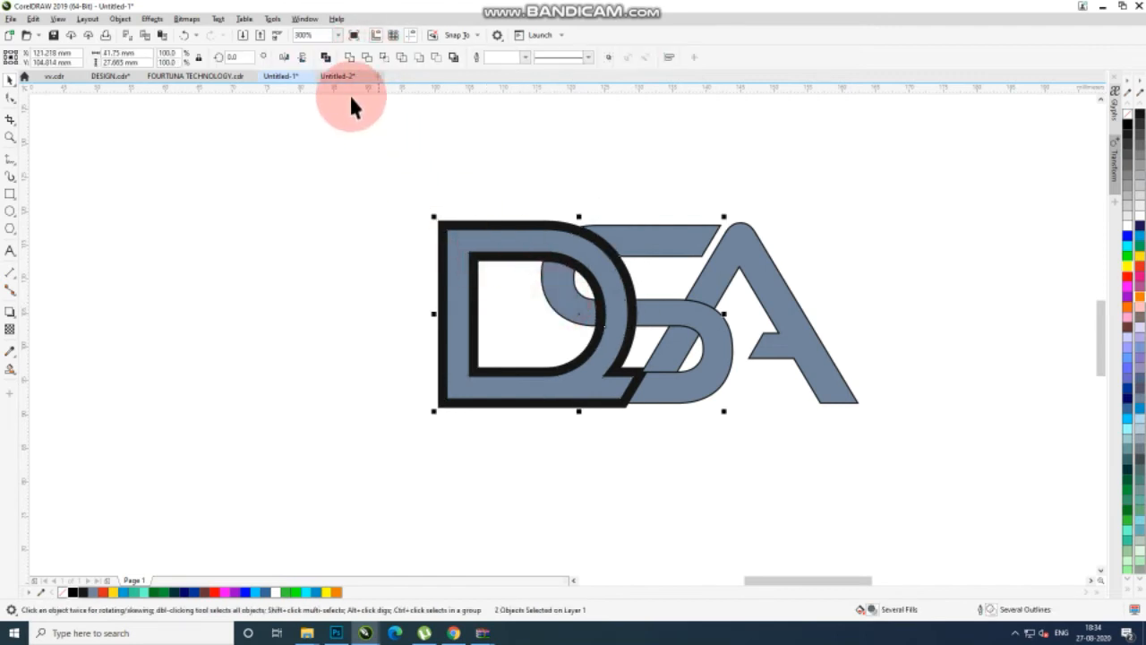
left_click(368, 59)
left_click(198, 222)
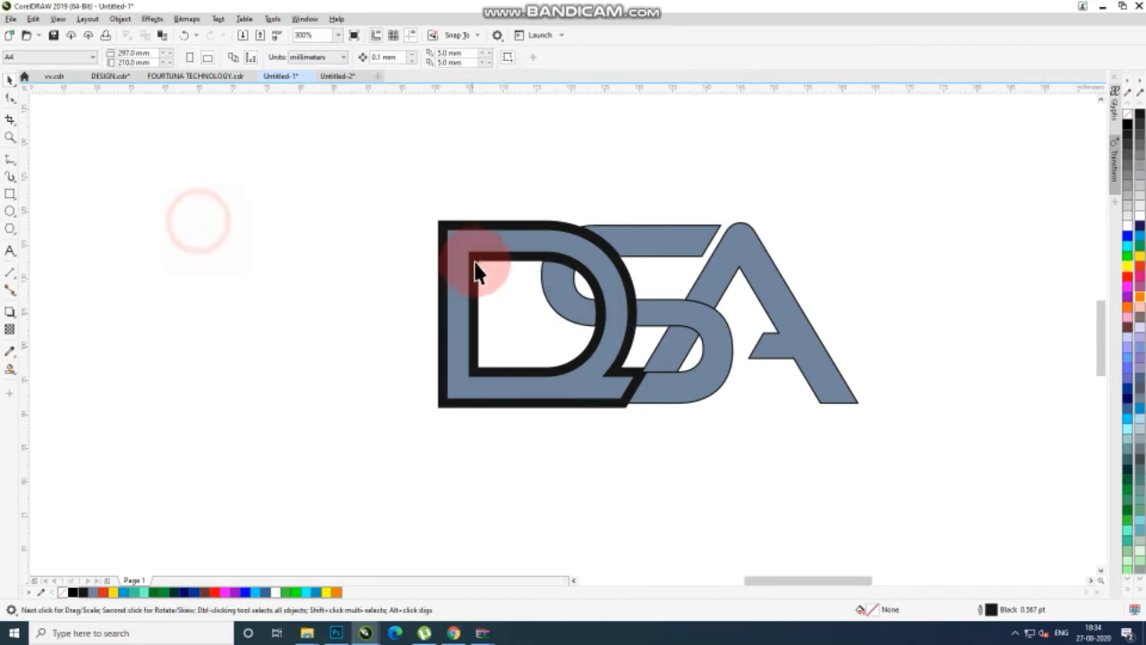
left_click_drag(484, 265, 284, 278)
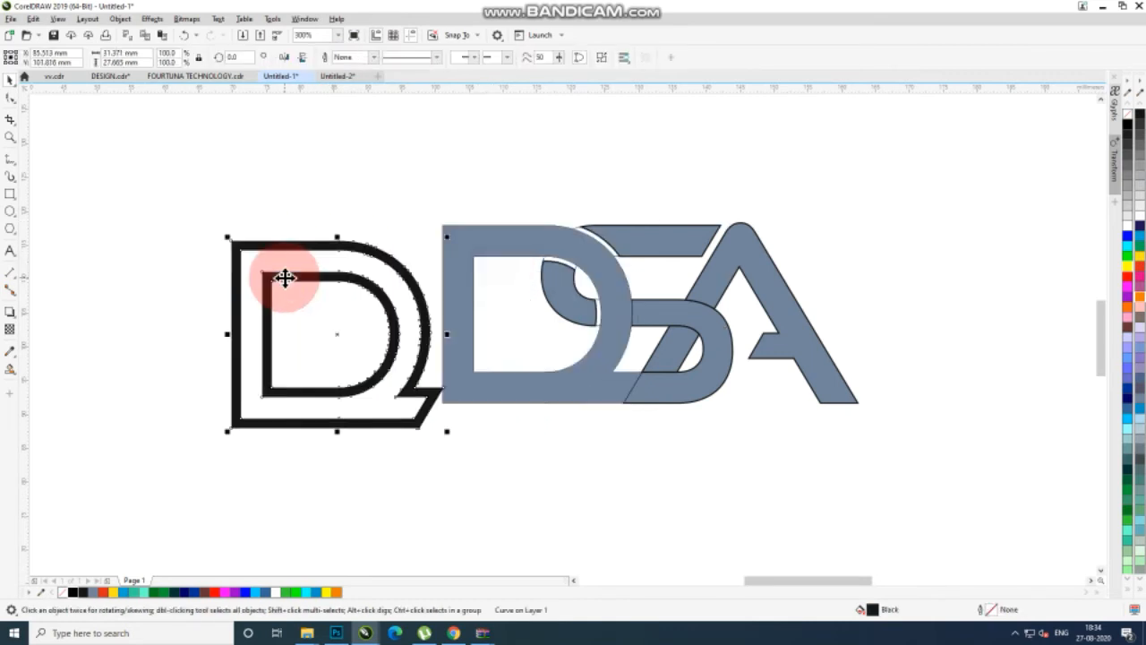
Delete the D's detached outline object and the leftover hairline curve around the S's upper pieces.
key("Delete")
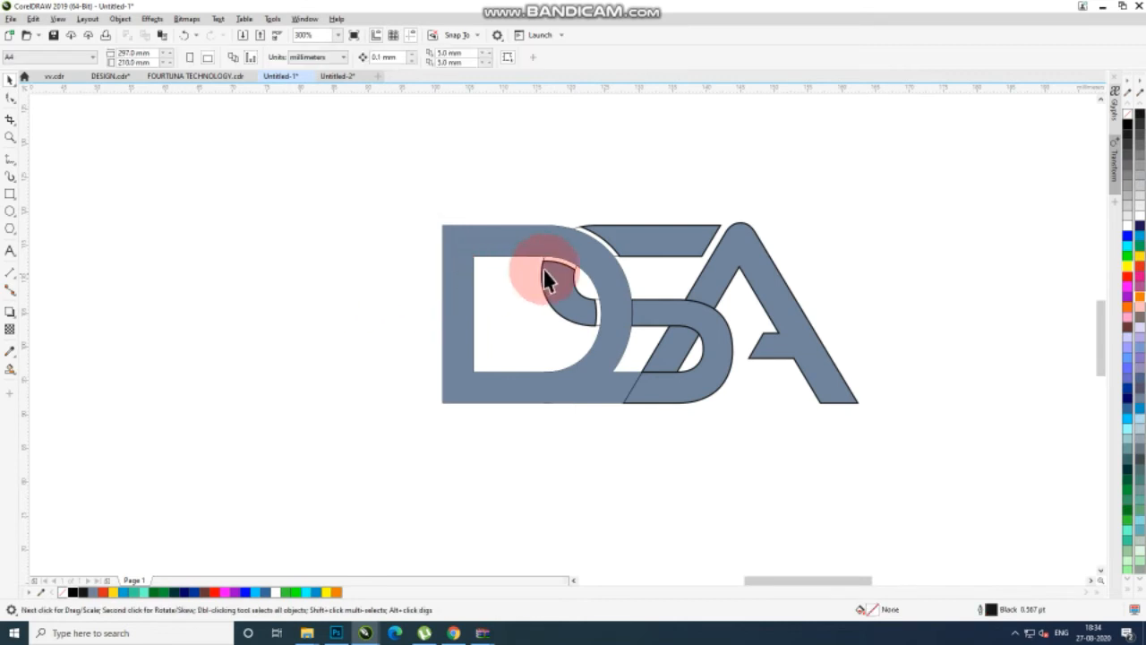
scroll(589, 243, "up", 2)
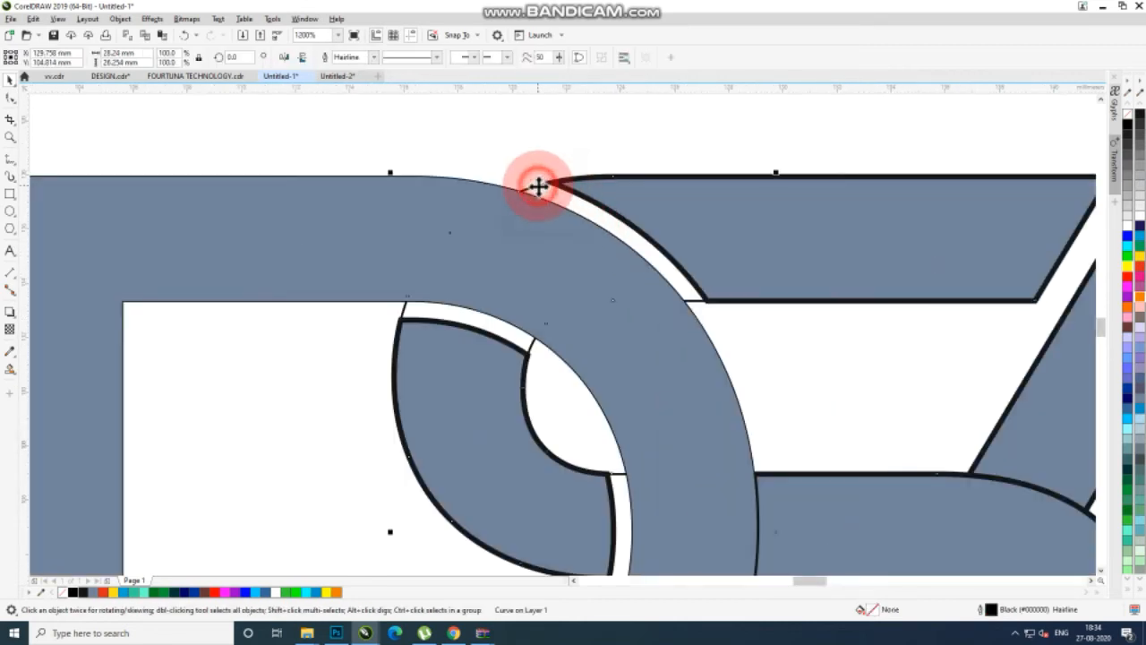
scroll(537, 188, "down", 2)
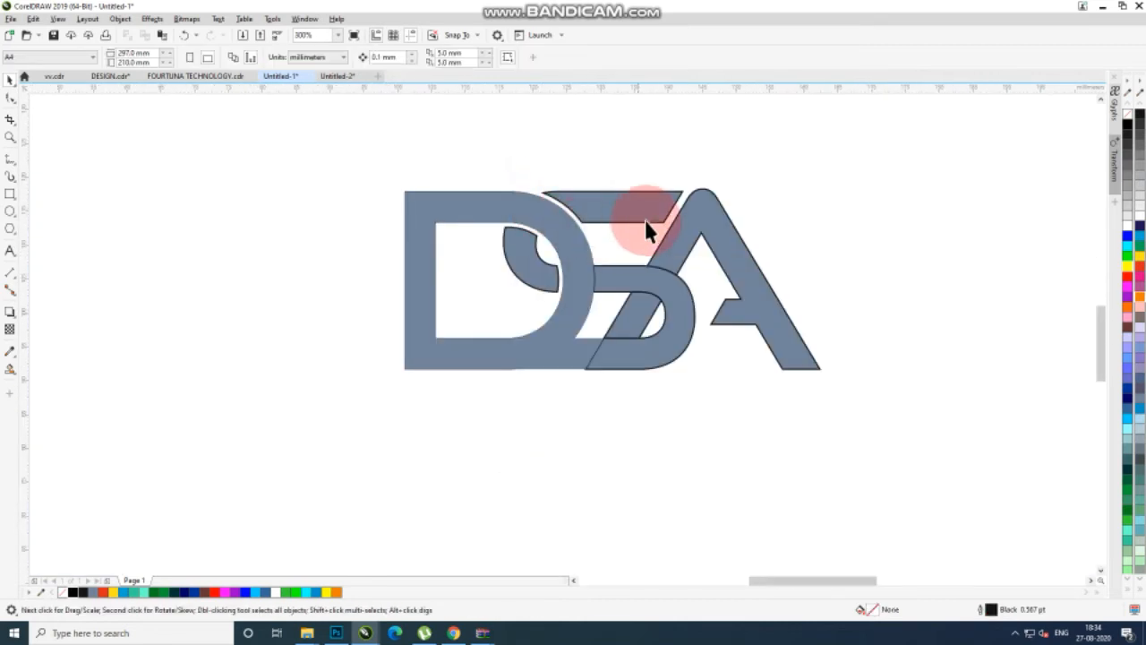
scroll(644, 221, "up", 1)
scroll(711, 268, "down", 1)
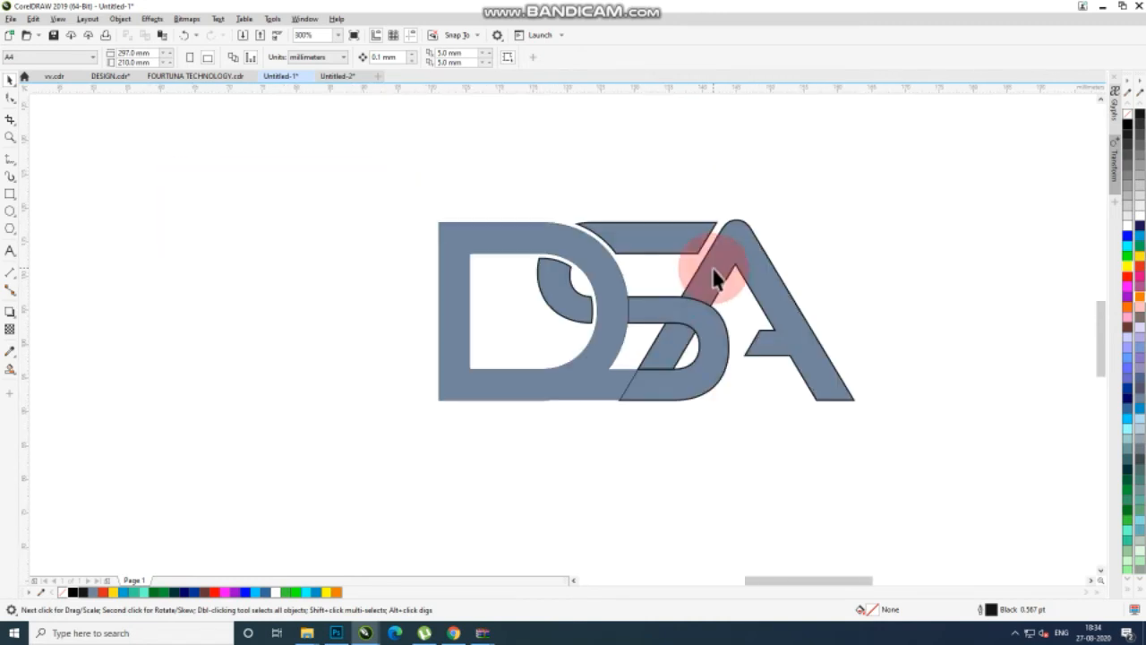
Give the S's lower bowl a 4.0 pt outline and convert that outline to an object.
left_click(711, 465)
left_click(708, 383)
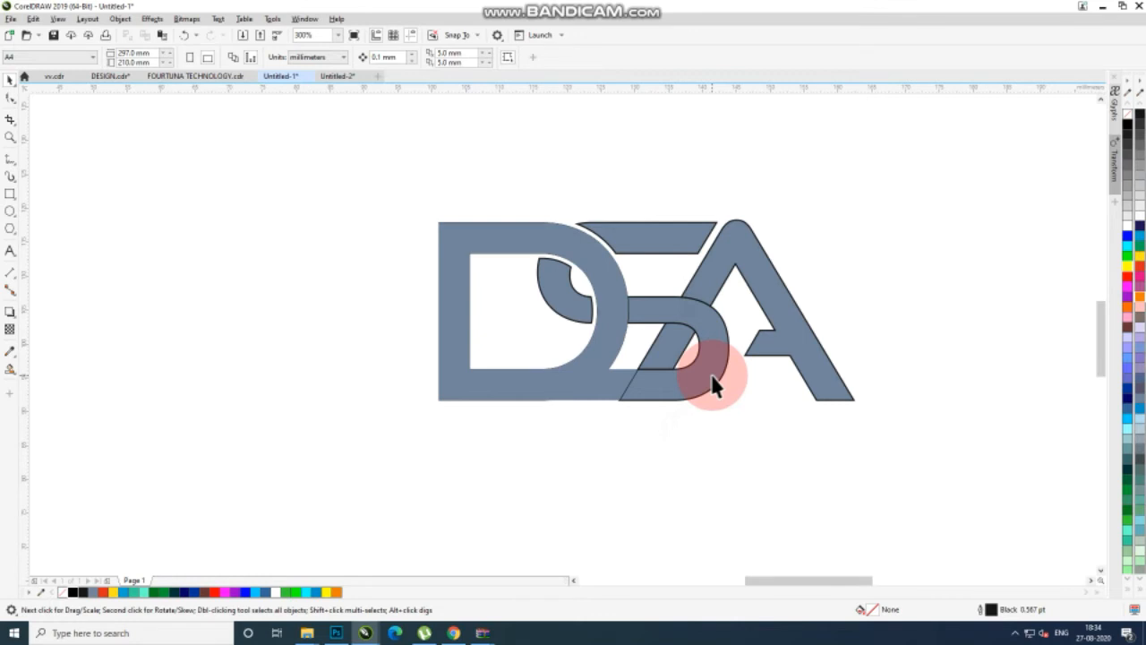
left_click(711, 374)
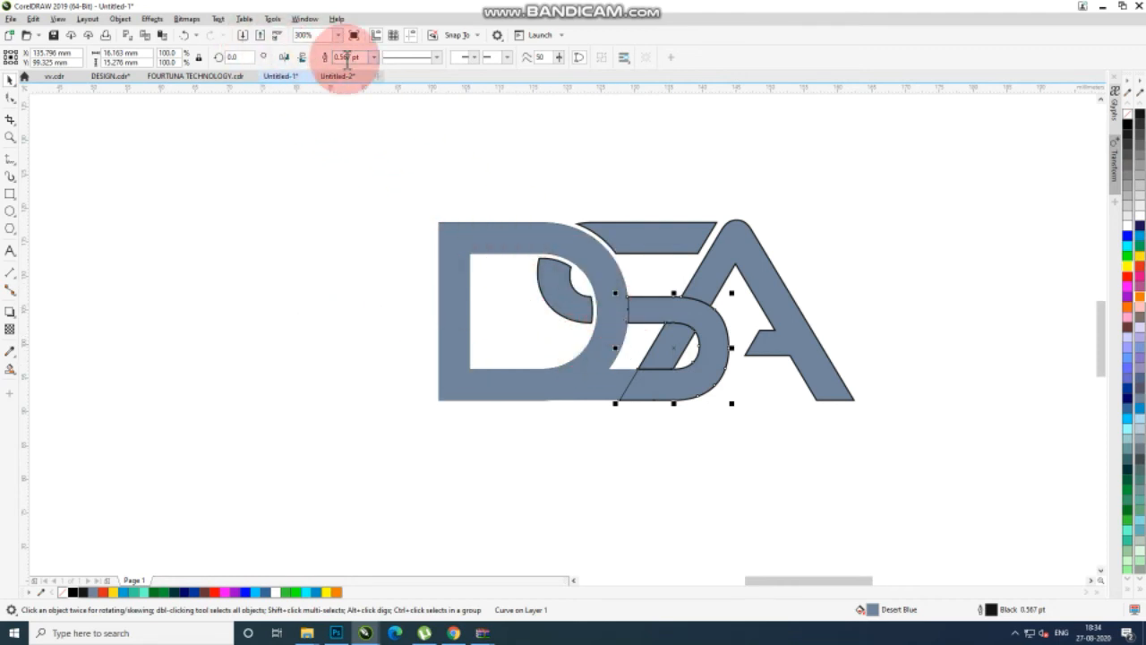
left_click(376, 58)
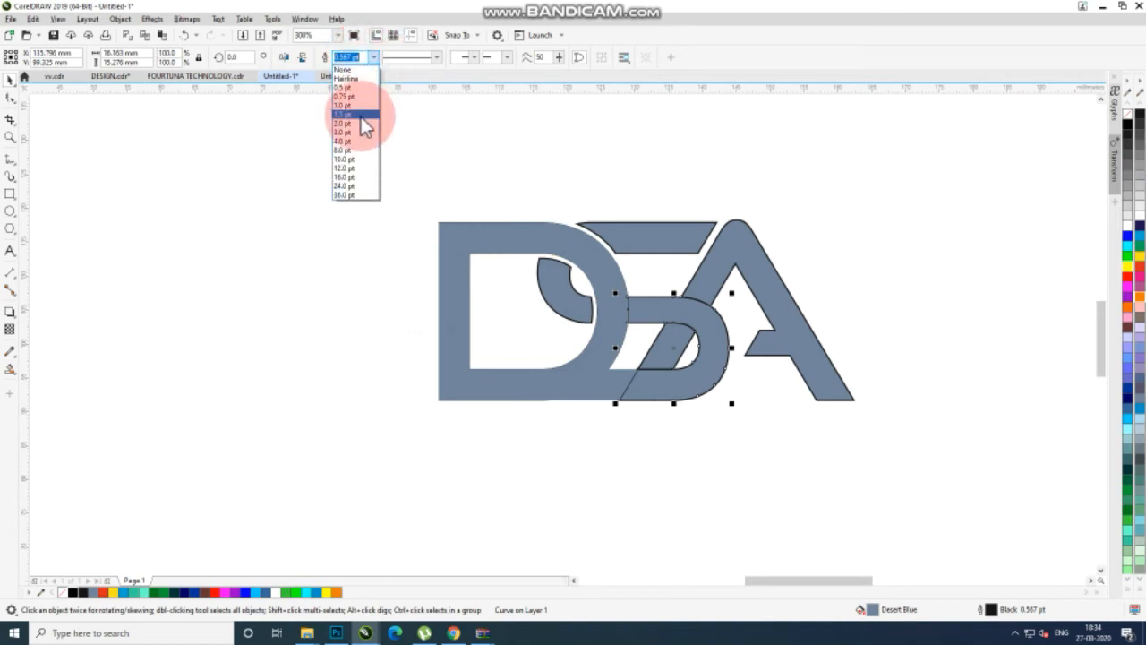
left_click(362, 141)
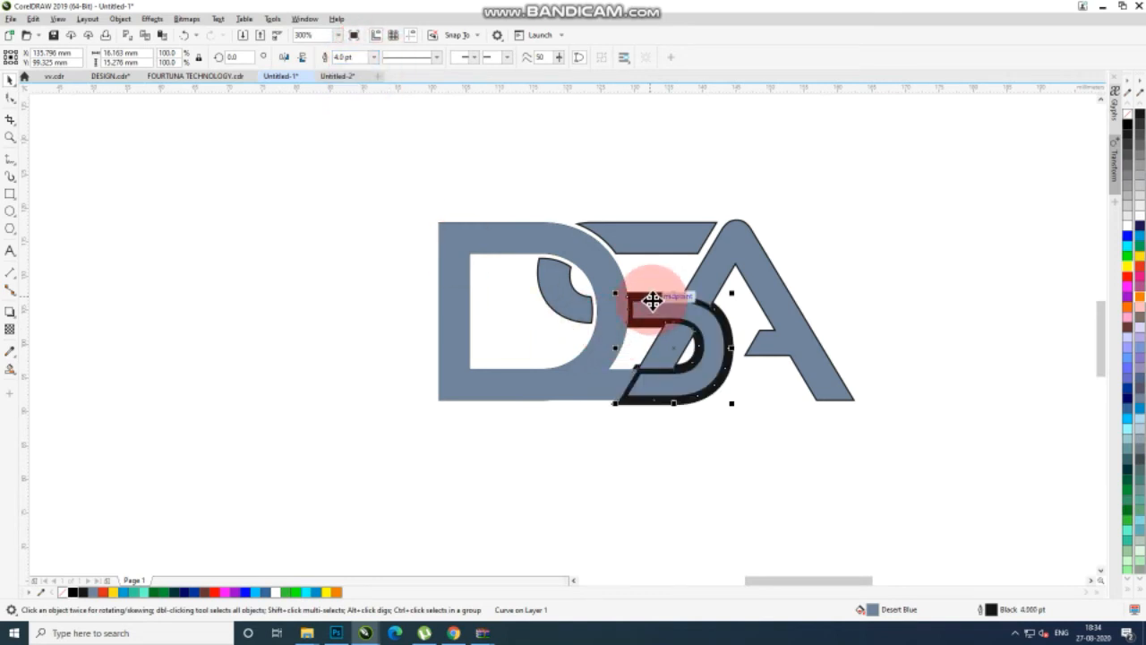
left_click(120, 18)
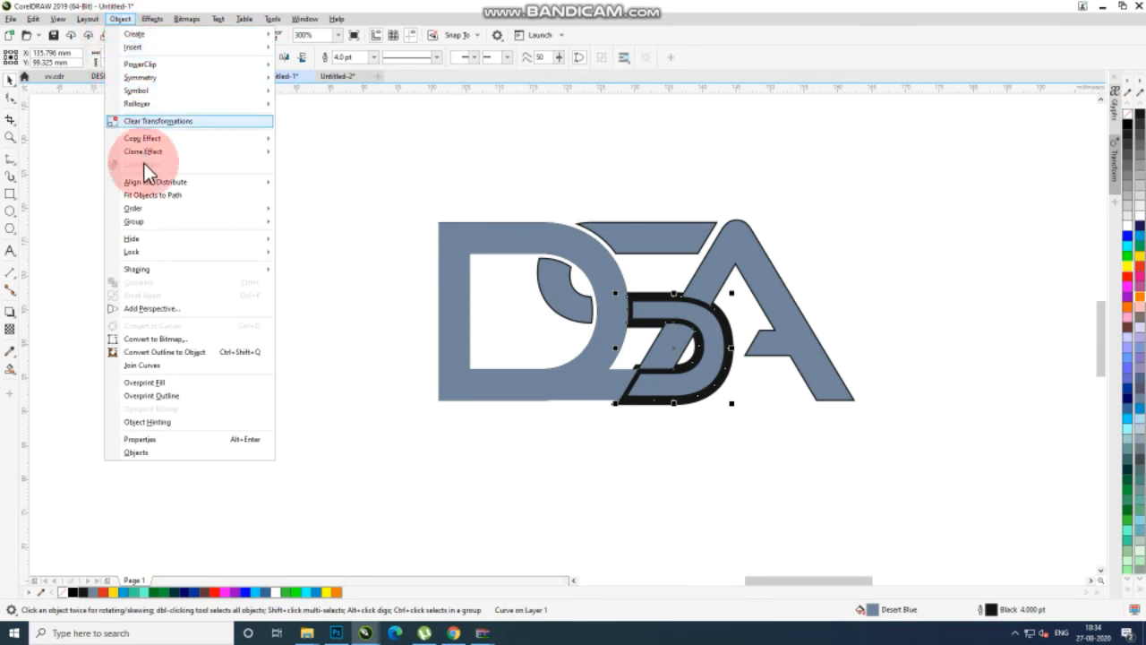
left_click(197, 354)
Trim the A's lower left leg inside the S's bowl with the bowl's outline object.
left_click(599, 409)
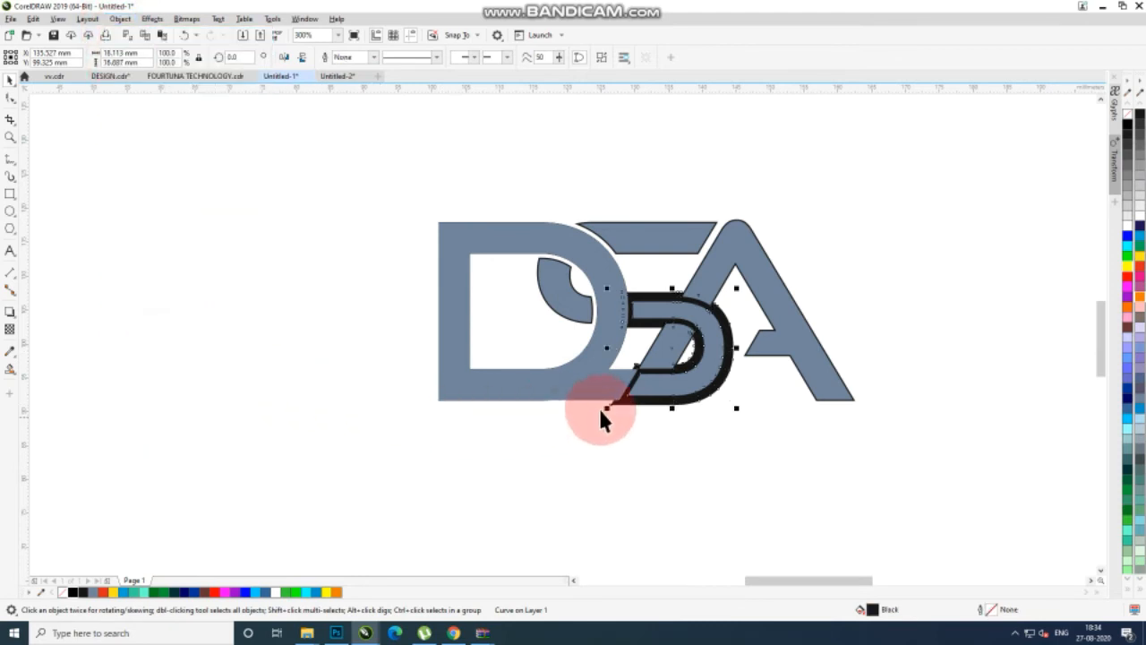
left_click(656, 348)
left_click(657, 346, "shift")
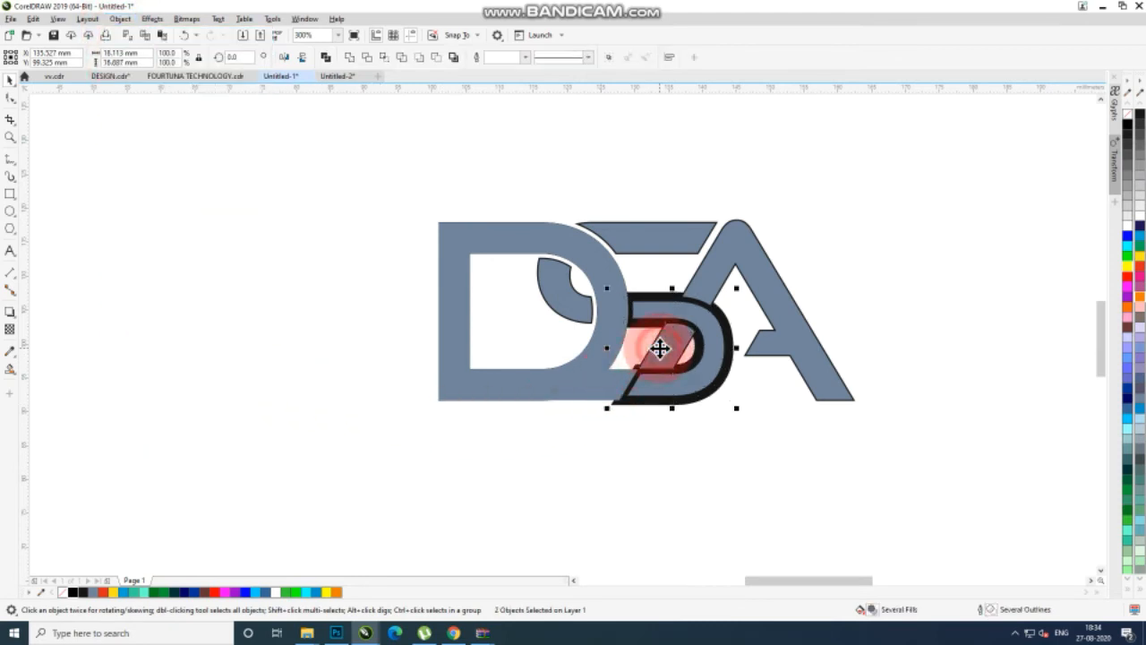
left_click(375, 59)
left_click(271, 159)
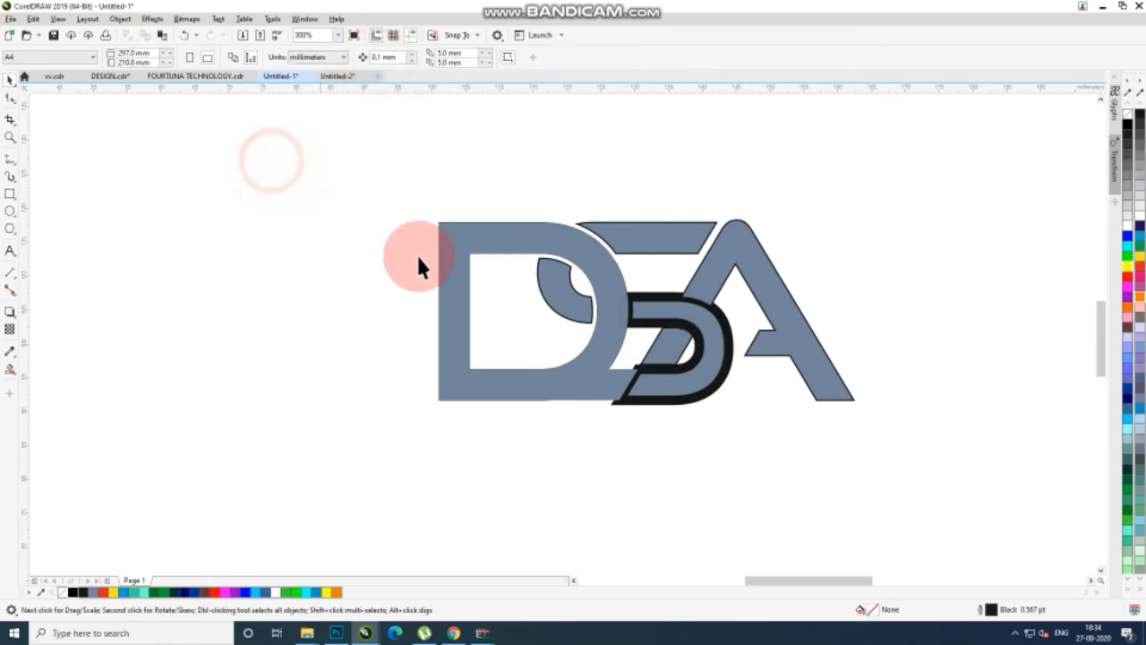
Trim the D and the main piece of the A with the outline object of the S's lower bowl.
left_click(715, 385)
left_click(541, 387, "shift")
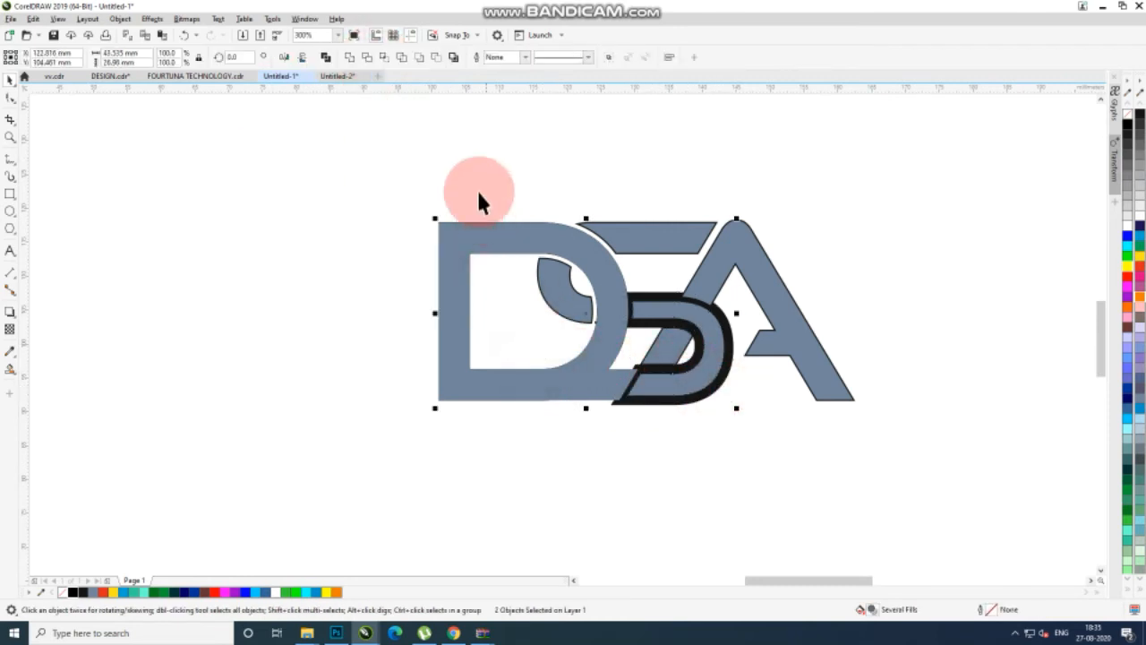
left_click(368, 56)
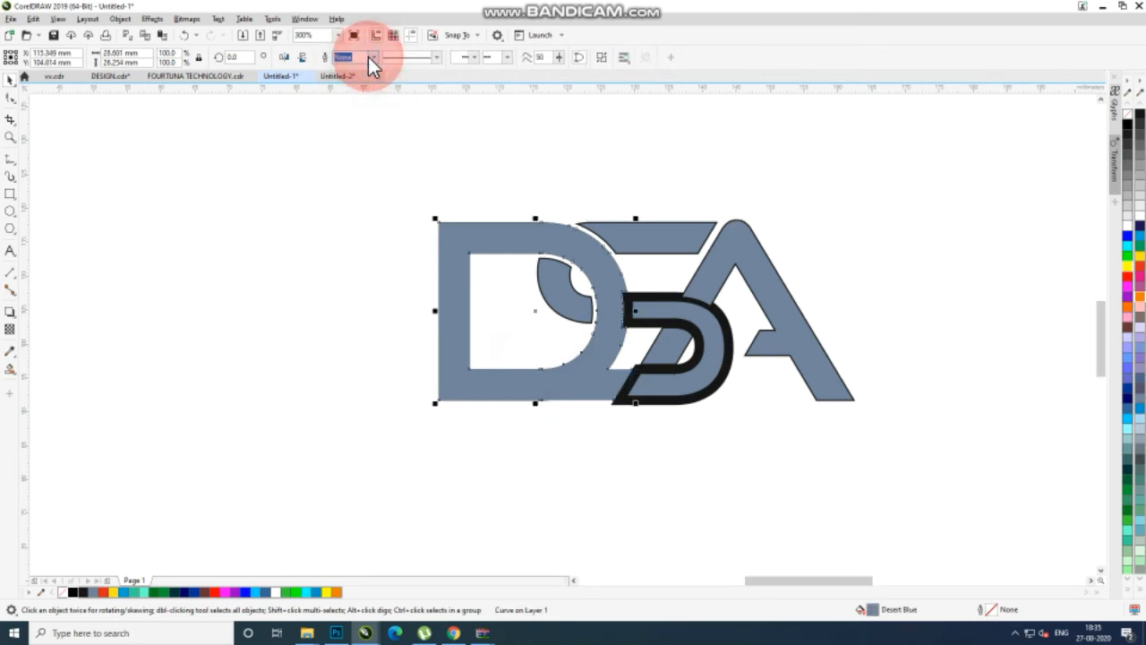
left_click(304, 164)
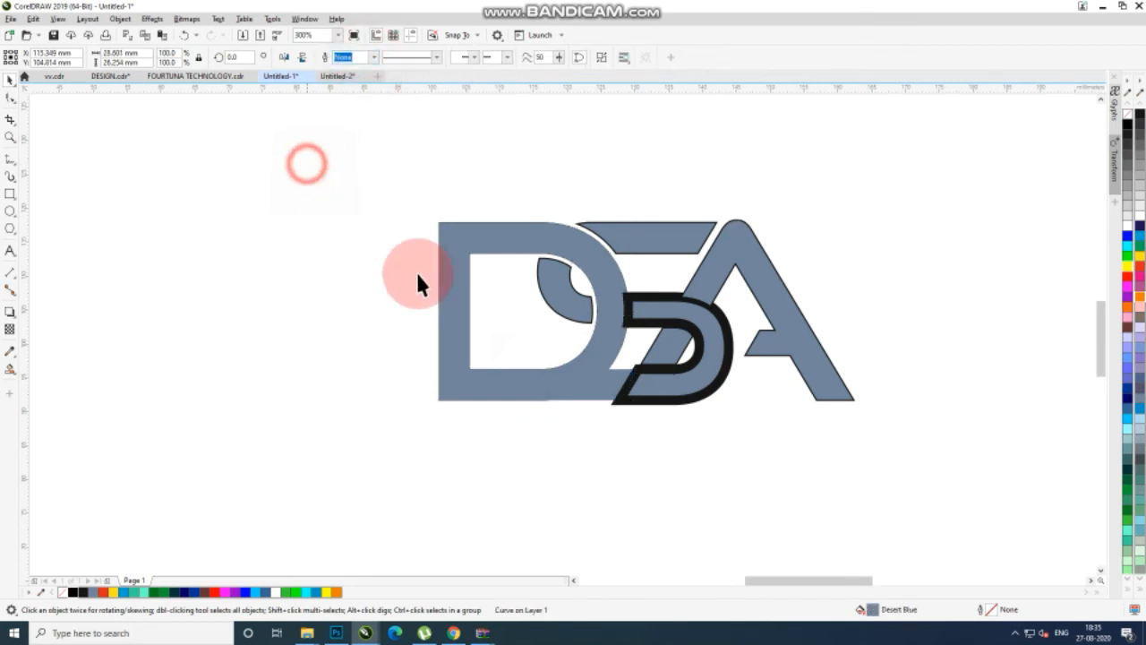
left_click(711, 392)
left_click(784, 356, "shift")
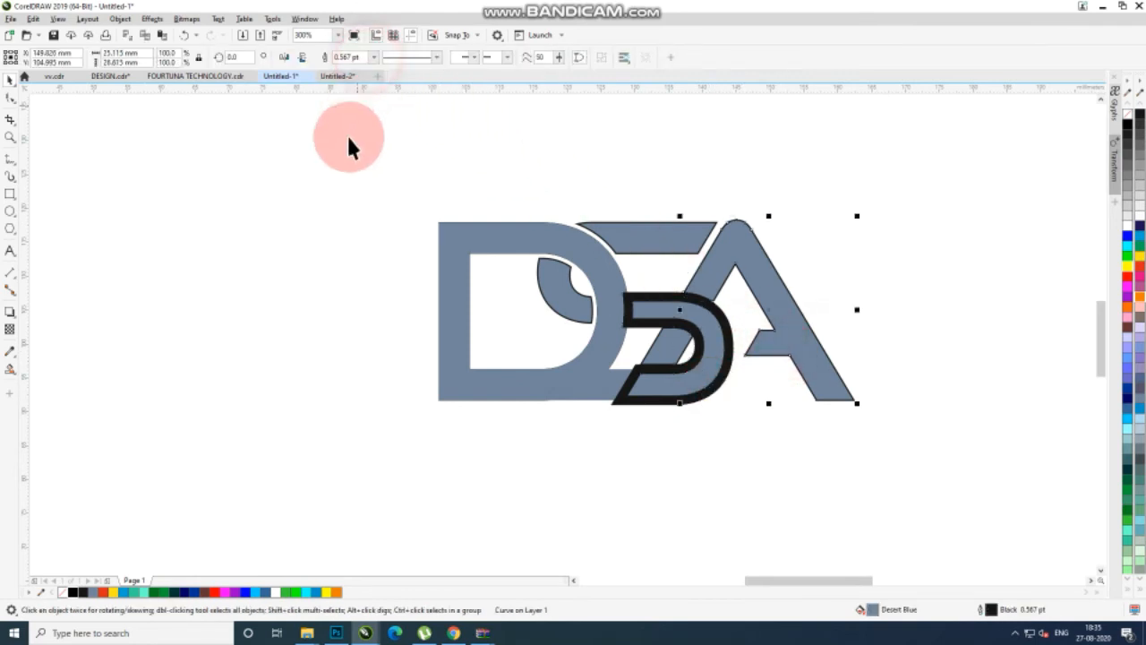
left_click(324, 182)
Move the S bowl's outline object clear of the letters and delete it.
left_click(655, 303)
left_click_drag(660, 296, 257, 300)
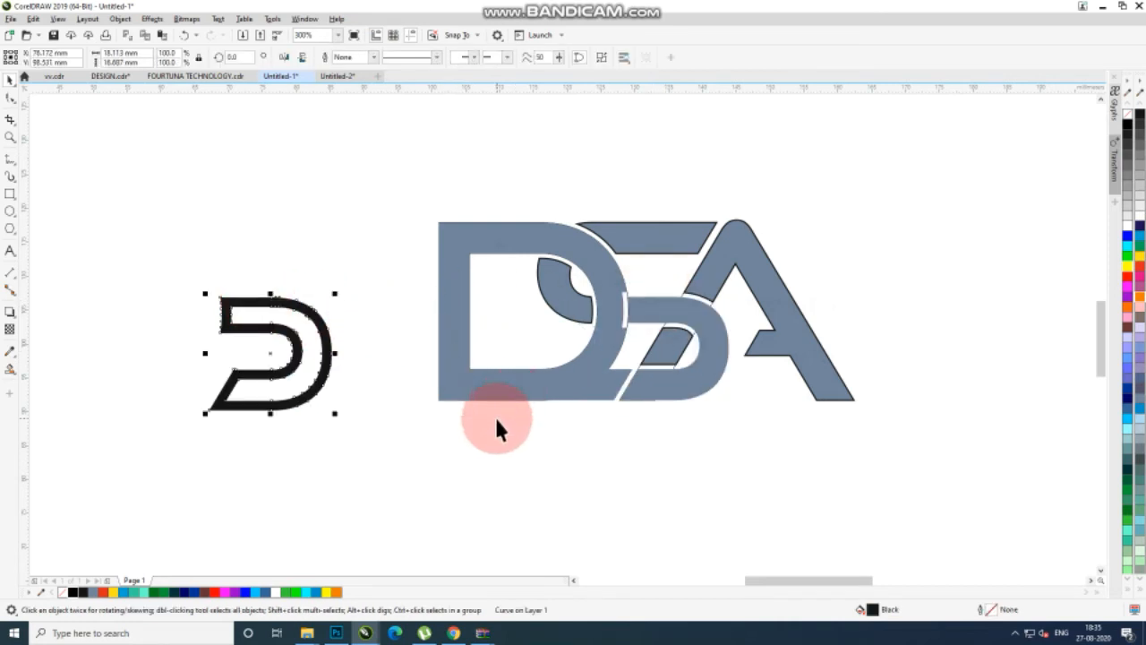
key("Delete")
Delete the leftover hairline curves around the A and the D.
scroll(699, 326, "up", 2)
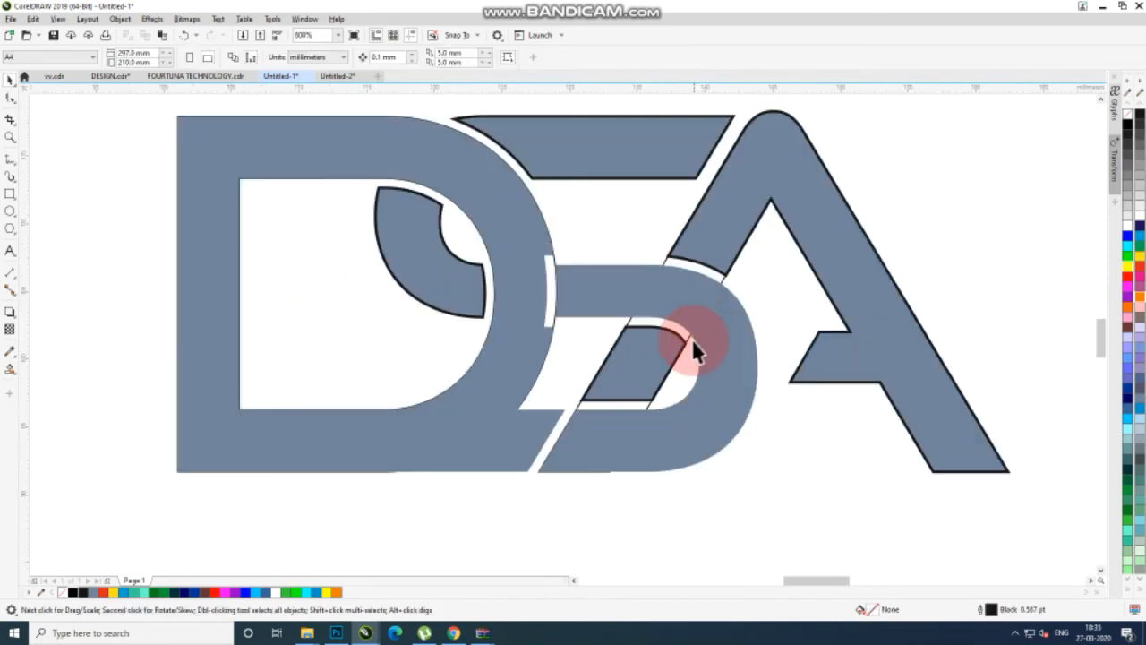
left_click(687, 338)
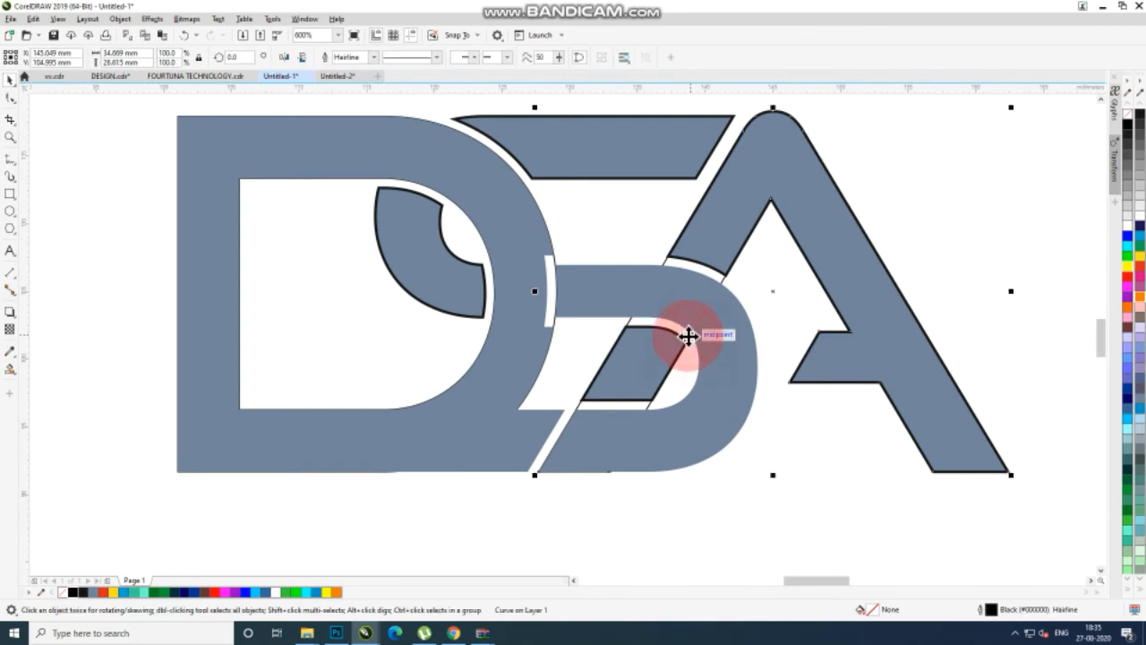
key("Delete")
scroll(561, 274, "up", 3)
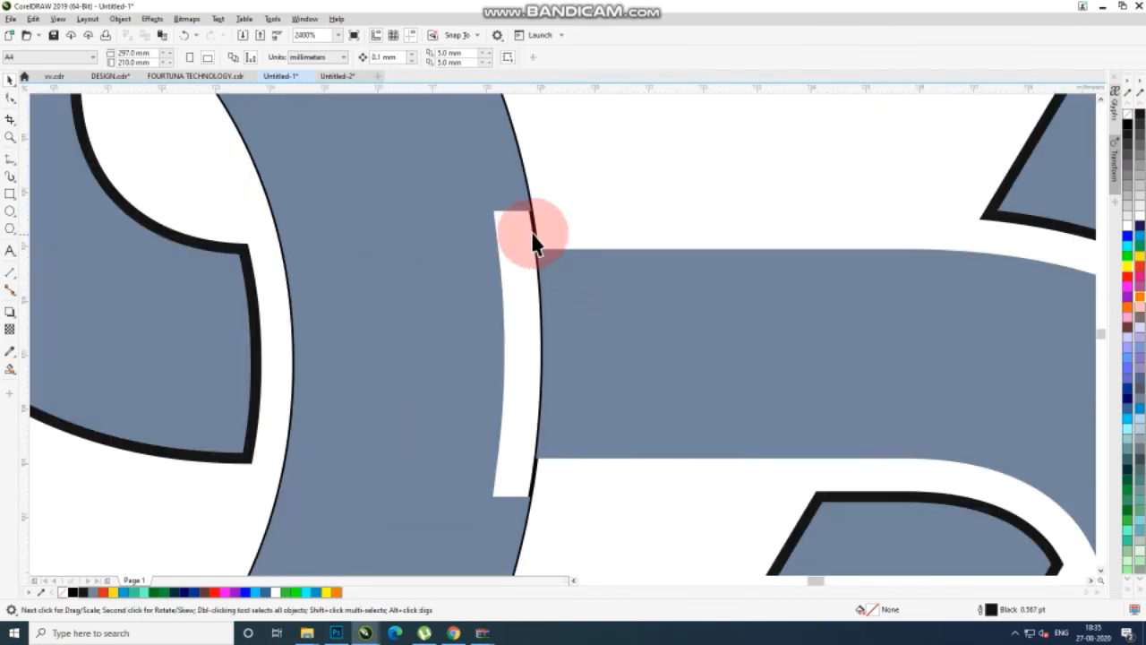
left_click(533, 233)
key("Delete")
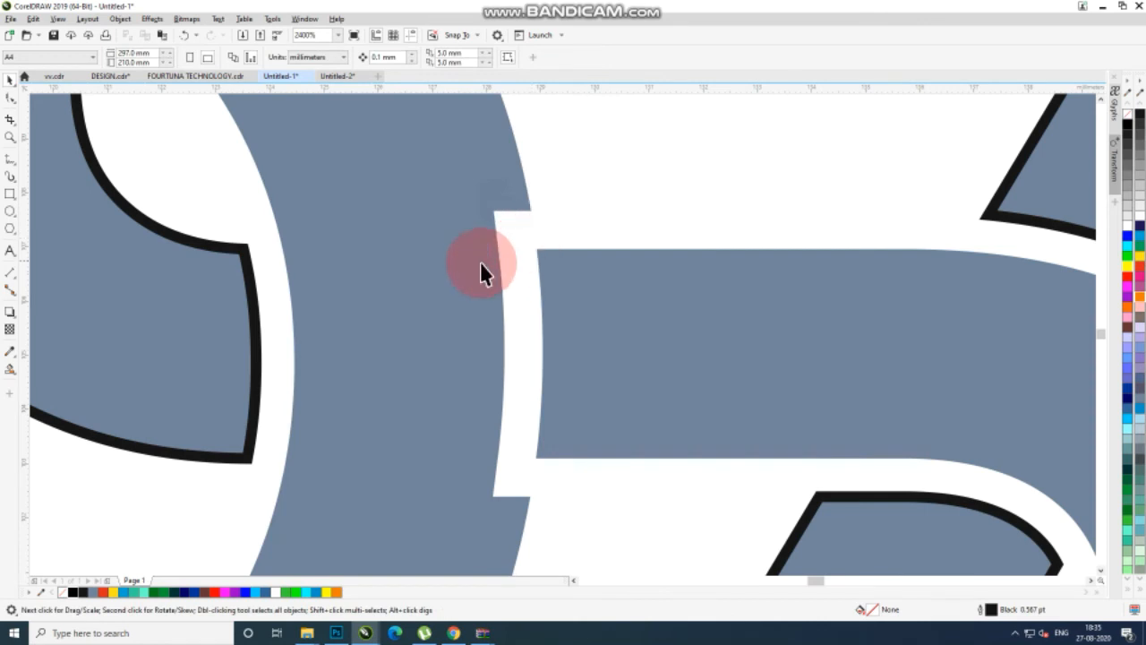
Delete the nodes along the inner edge and upper corner of the notch cut into the D's outer curve.
left_click(479, 262)
scroll(524, 288, "down", 3)
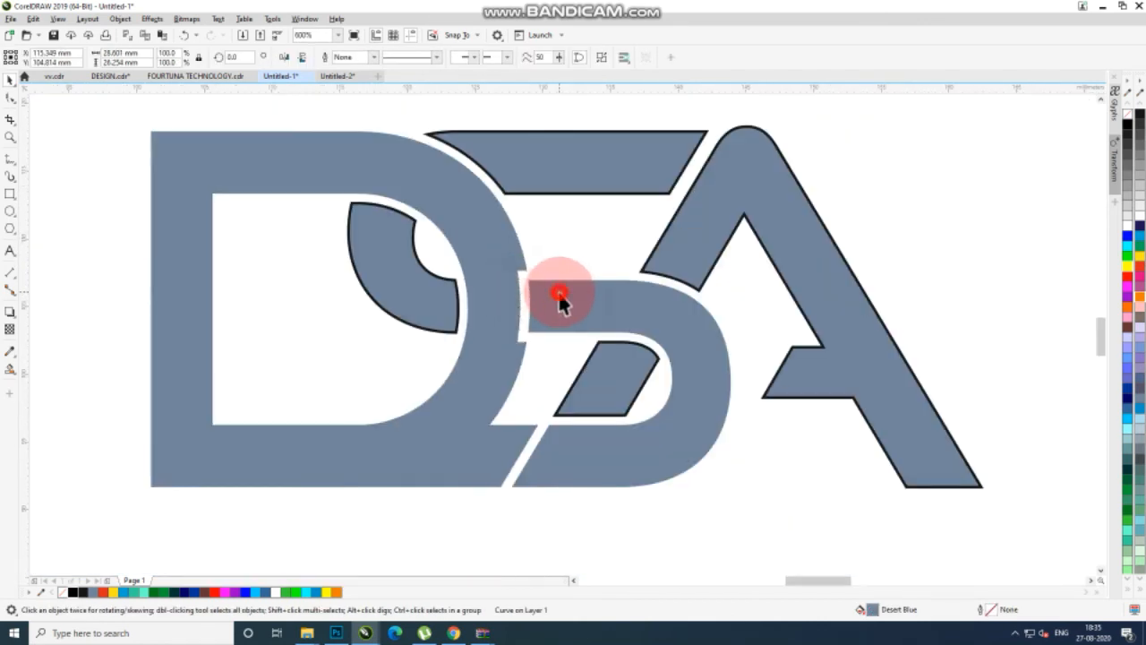
left_click(559, 295)
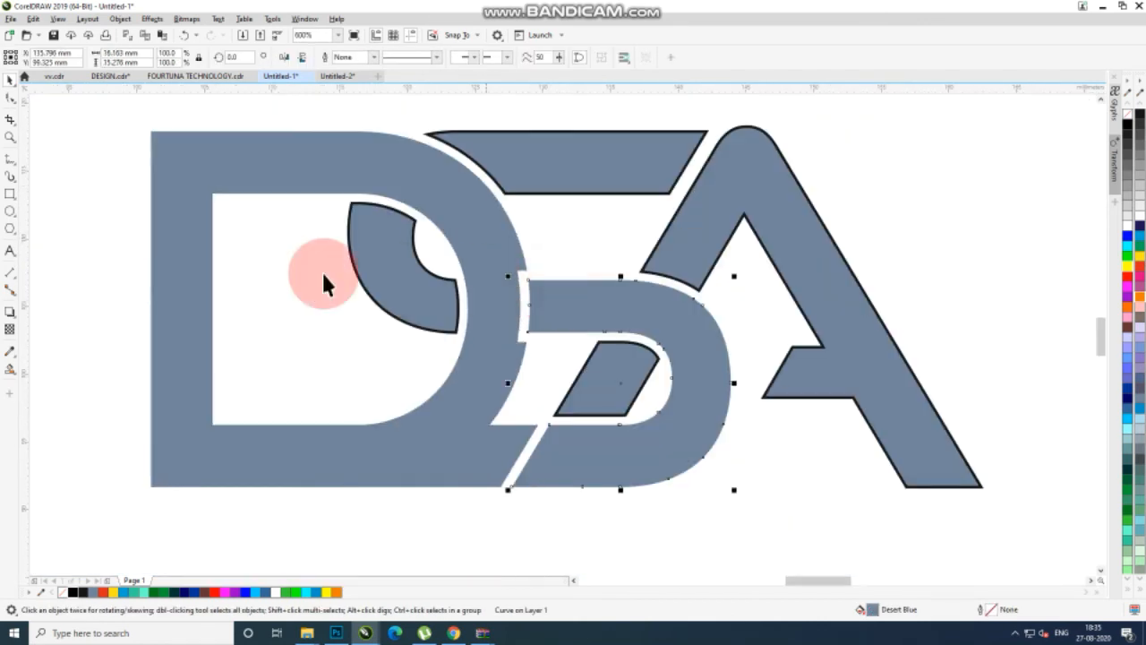
left_click(515, 293)
left_click(10, 97)
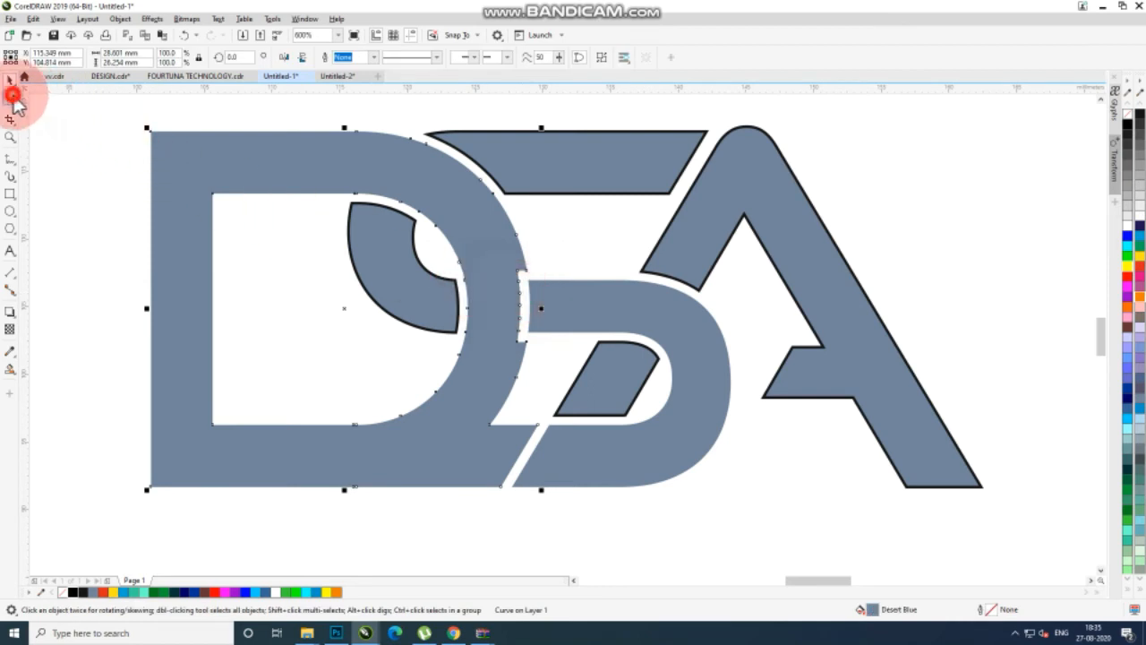
scroll(556, 288, "up", 2)
left_click_drag(461, 271, 517, 374)
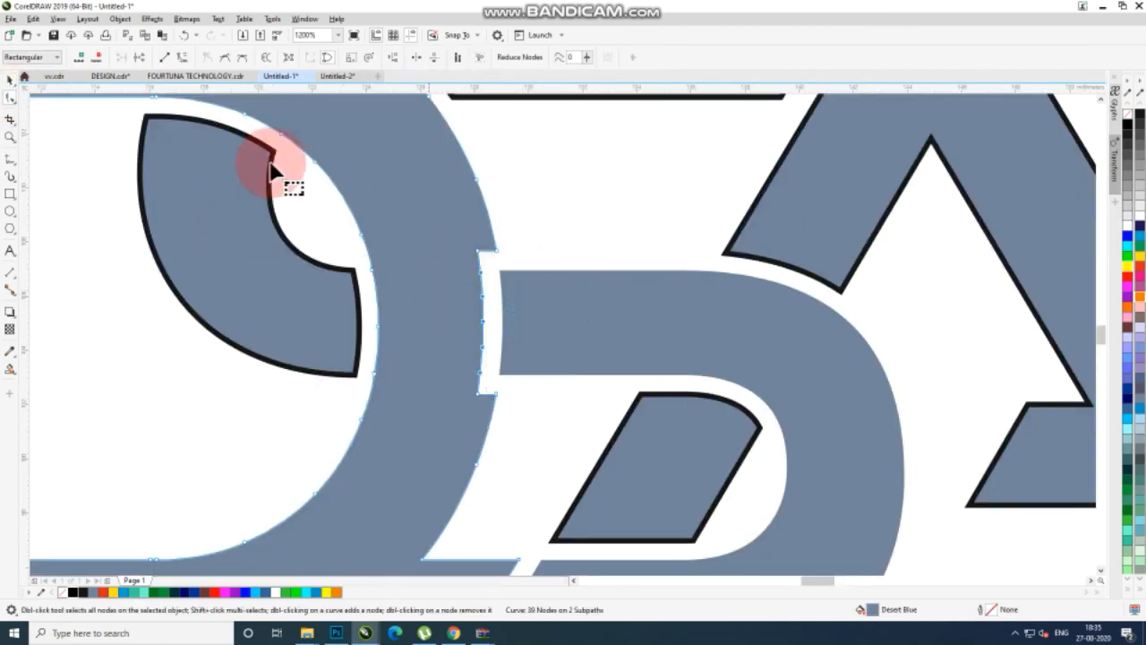
left_click(100, 58)
left_click_drag(471, 252, 484, 264)
left_click(108, 73)
left_click(81, 57)
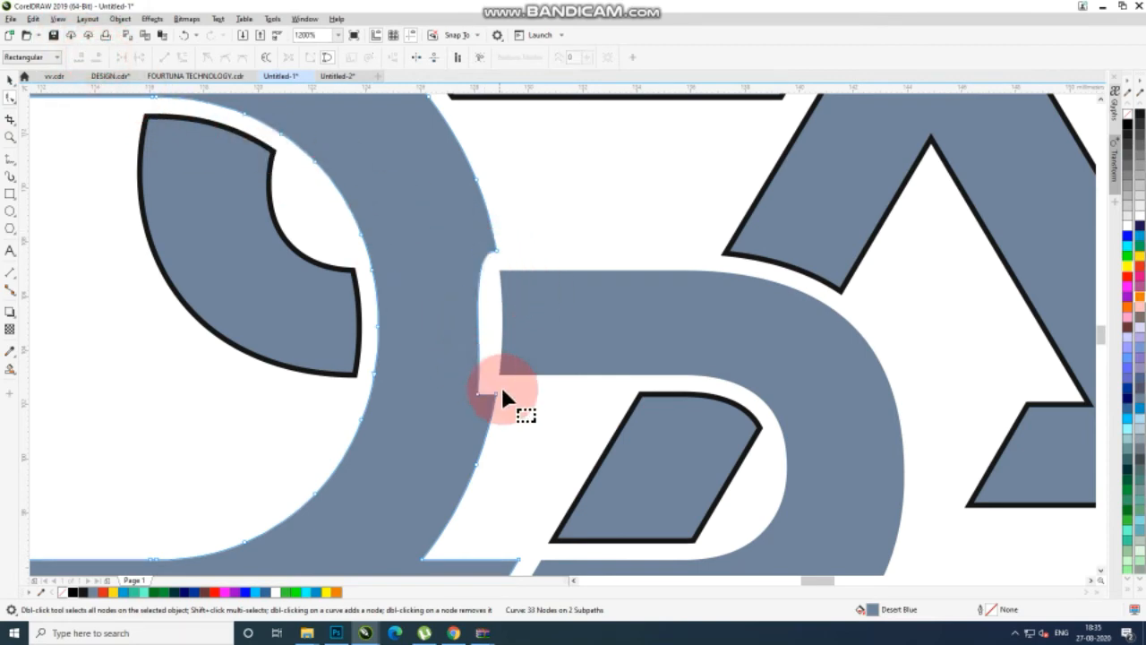
Delete the notch's remaining corner nodes so the D's outer curve closes over the cut.
left_click_drag(465, 380, 484, 401)
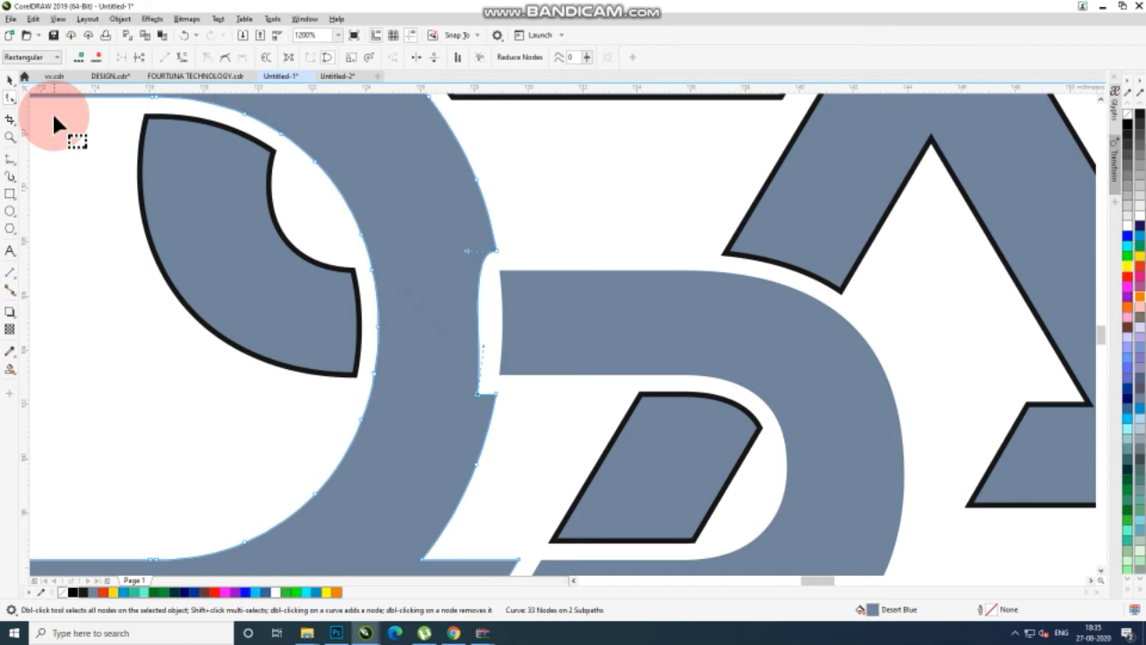
left_click(88, 59)
left_click(475, 221)
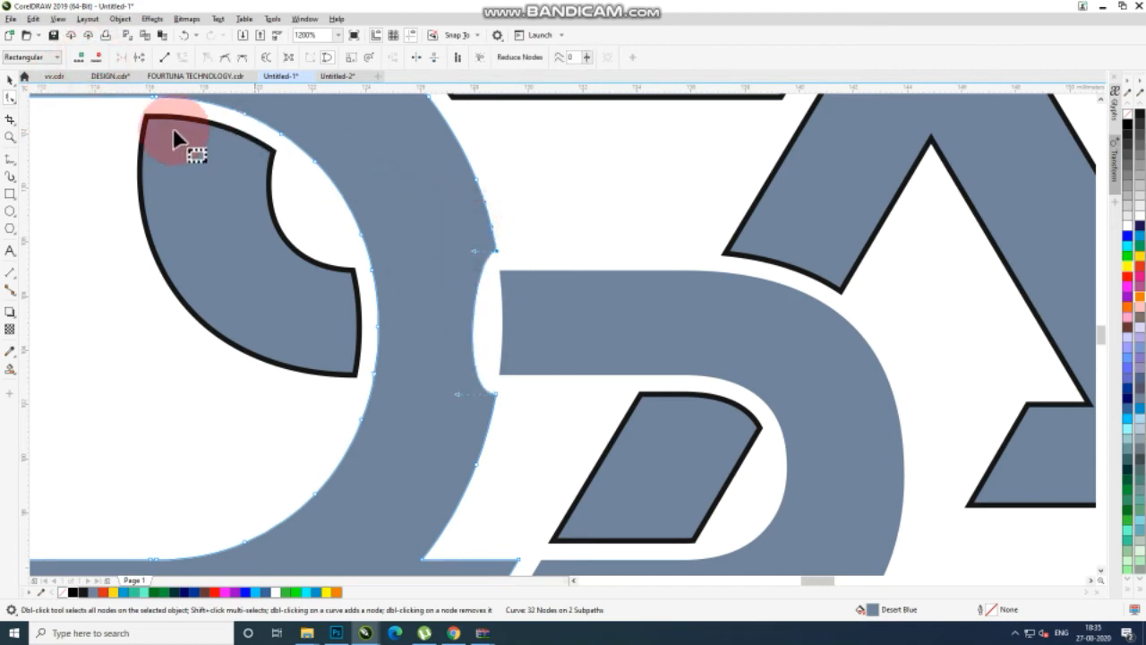
left_click(100, 58)
left_click(393, 312)
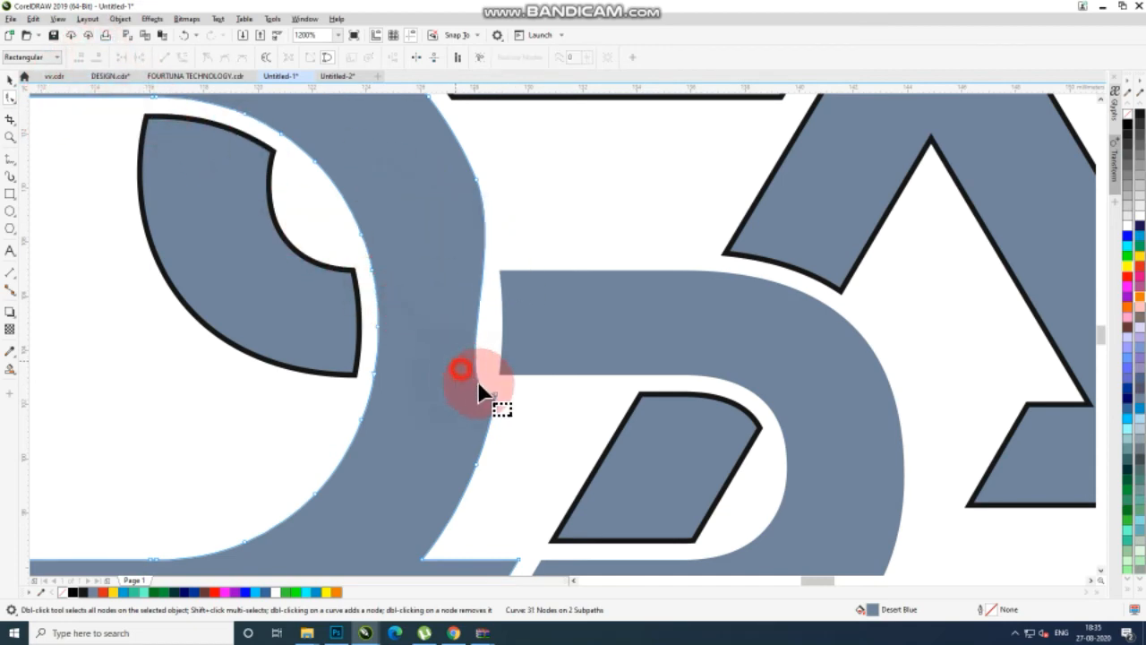
left_click_drag(517, 404, 517, 405)
left_click(99, 59)
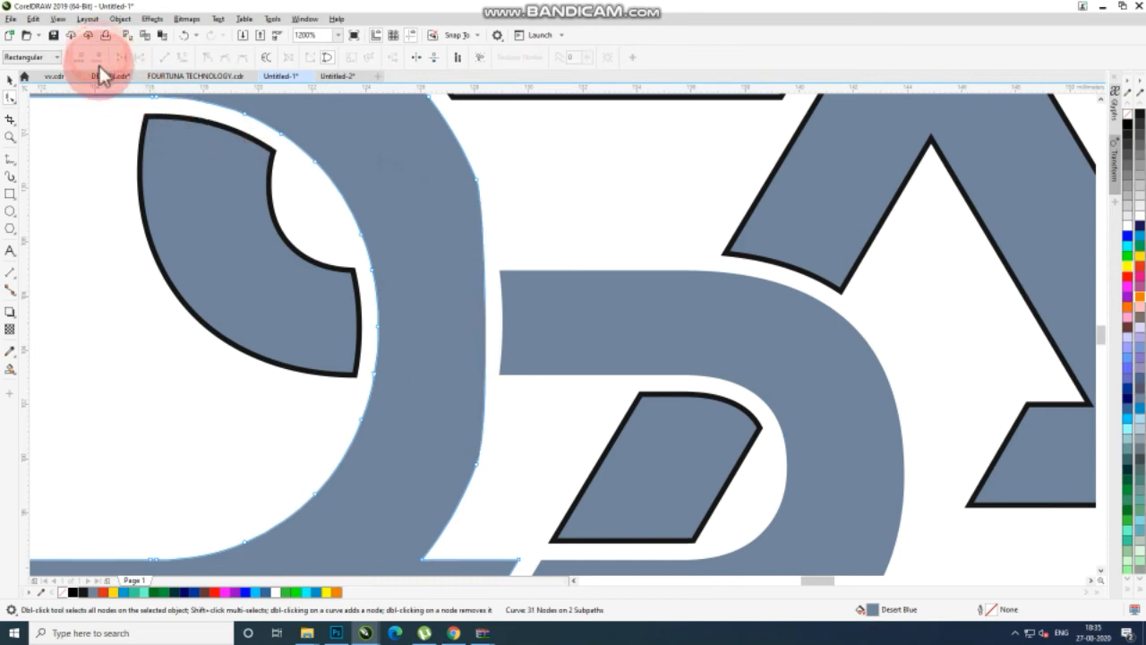
Delete the extra nodes above and below the former notch to smooth the D's outer curve into one arc.
left_click(436, 260)
left_click_drag(452, 159, 486, 202)
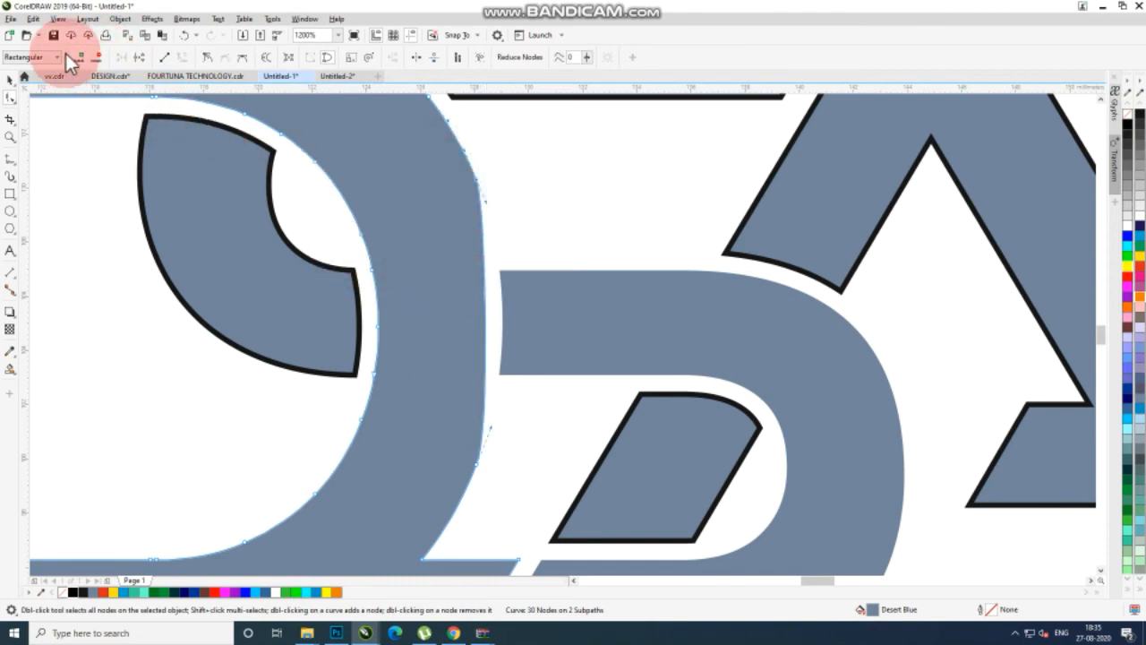
left_click(97, 57)
left_click(437, 407)
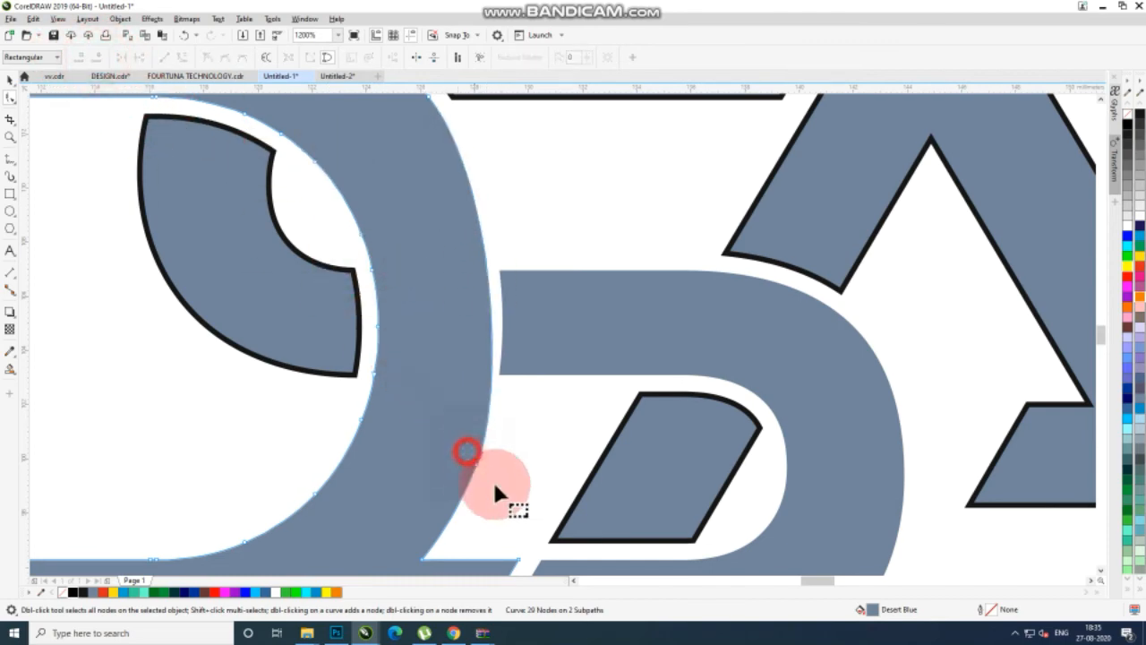
left_click(478, 460)
left_click(97, 57)
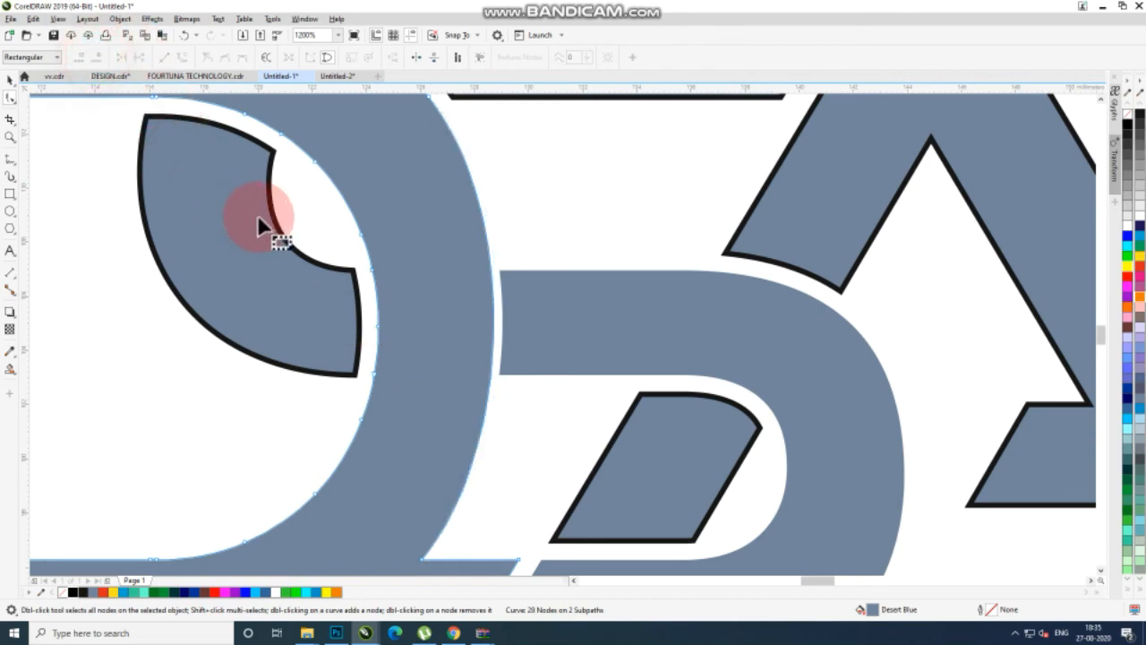
scroll(379, 243, "down", 1)
left_click(467, 275)
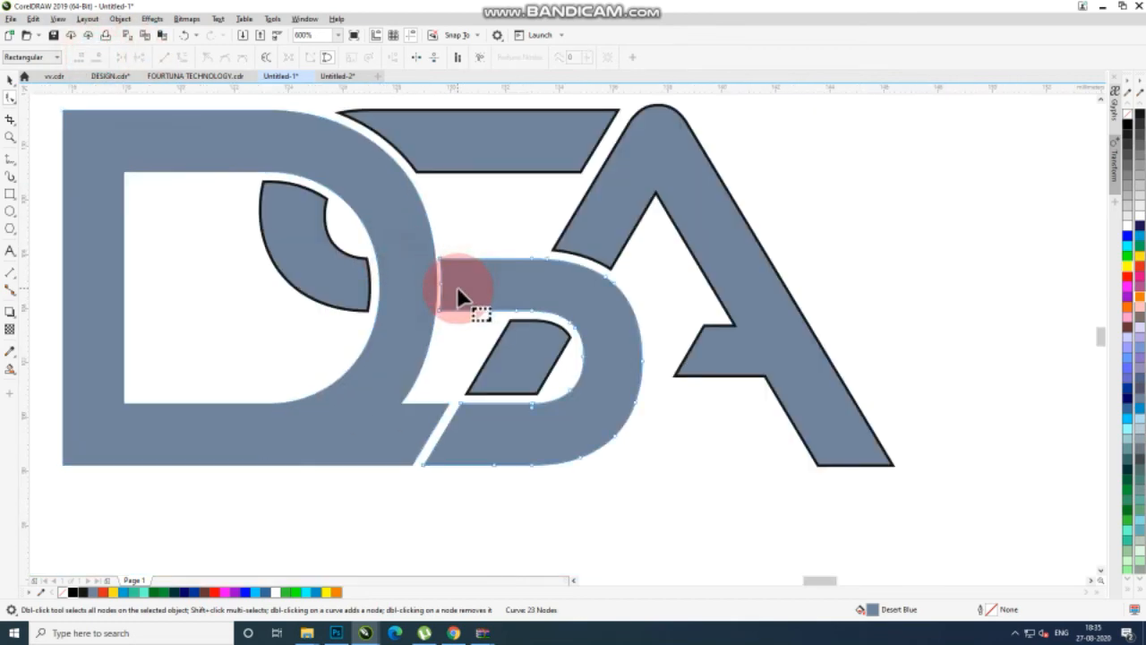
scroll(460, 296, "up", 1)
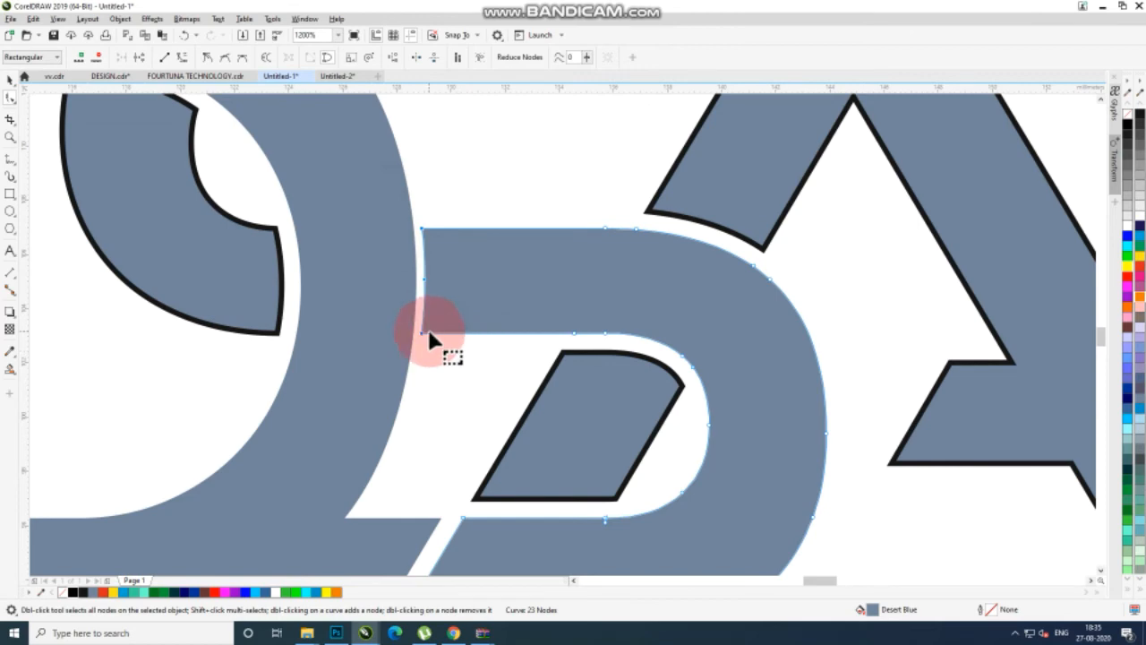
left_click_drag(429, 332, 429, 331)
scroll(421, 330, "down", 1)
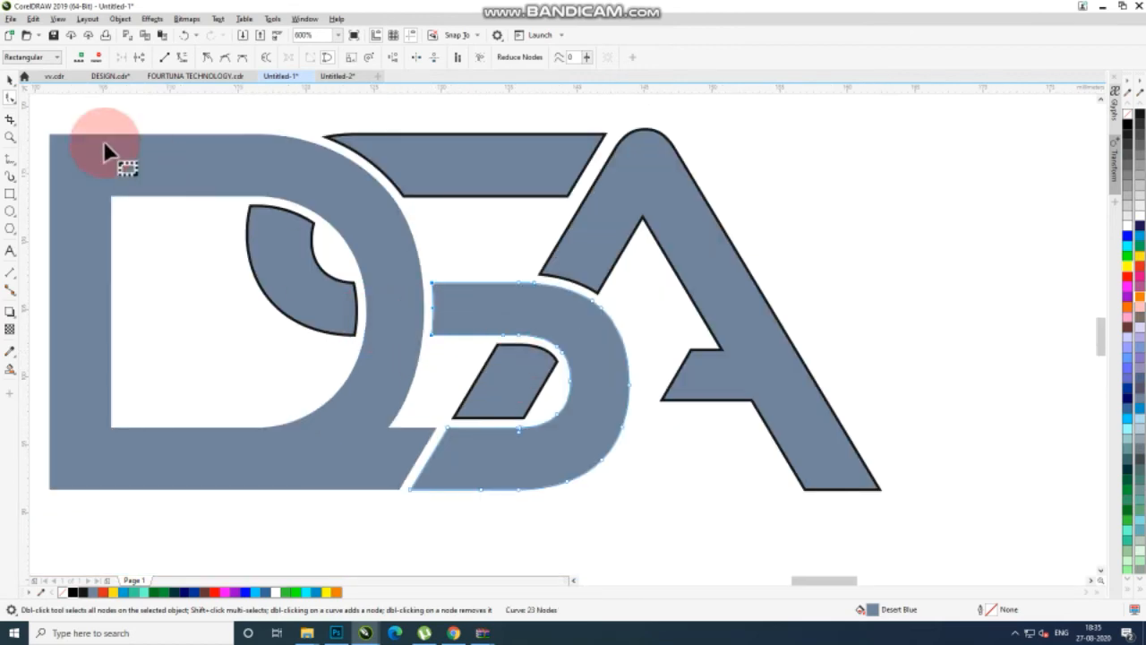
Remove the outlines from all five objects of the DSA monogram.
left_click(10, 79)
scroll(274, 204, "down", 1)
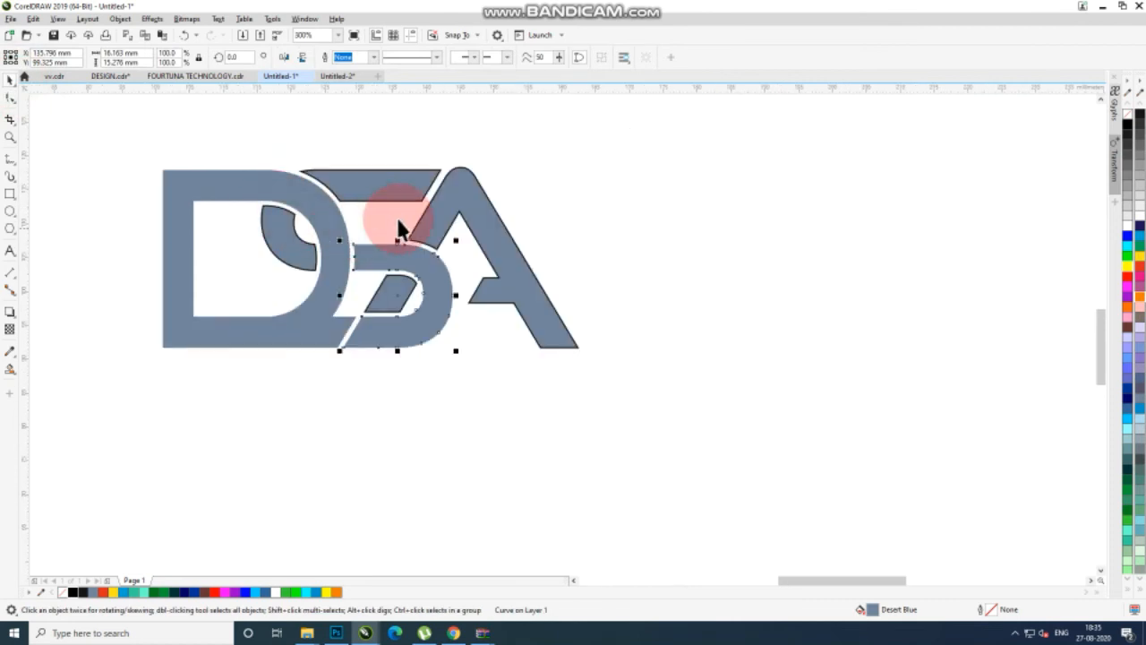
left_click(599, 168)
scroll(516, 244, "down", 1)
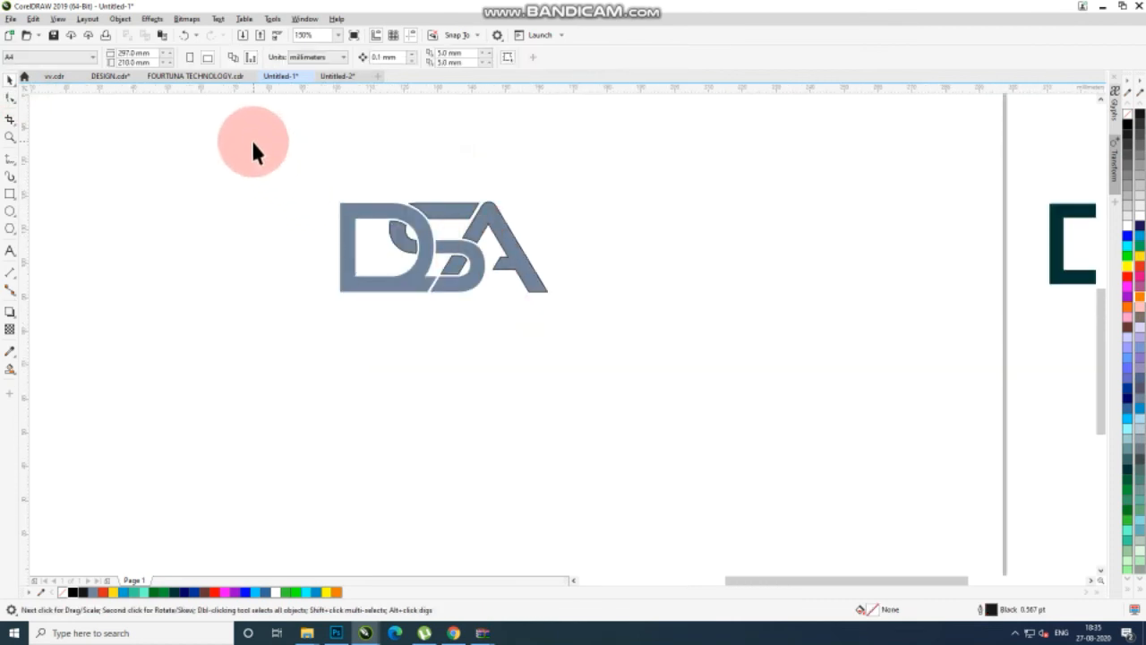
left_click_drag(253, 152, 626, 390)
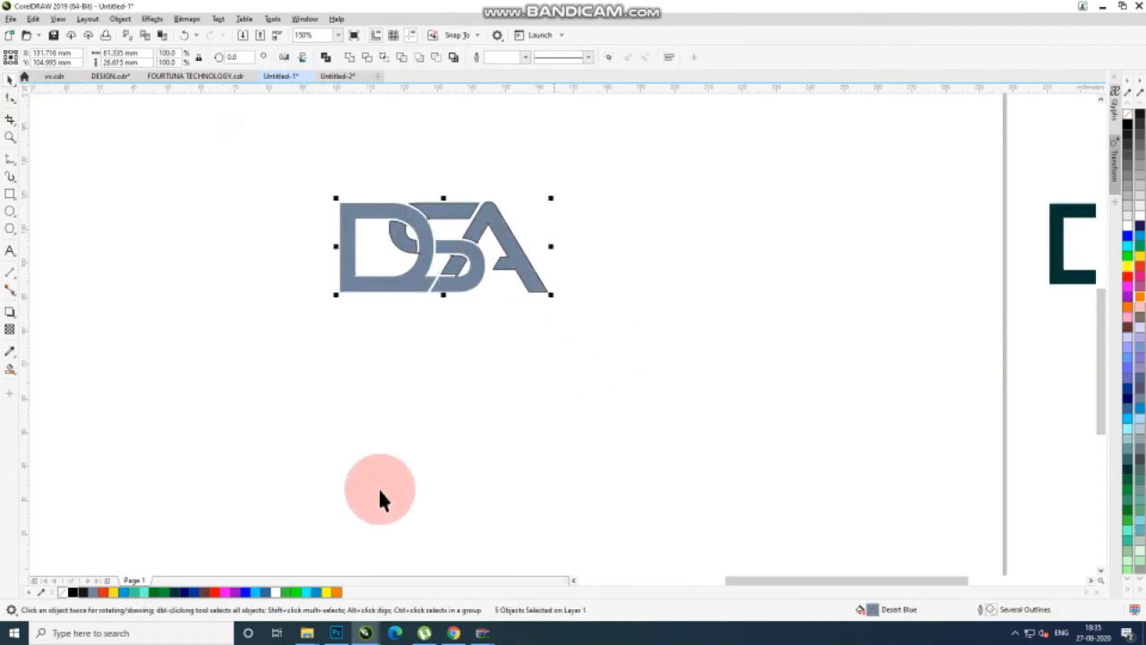
right_click(63, 591)
left_click(257, 504)
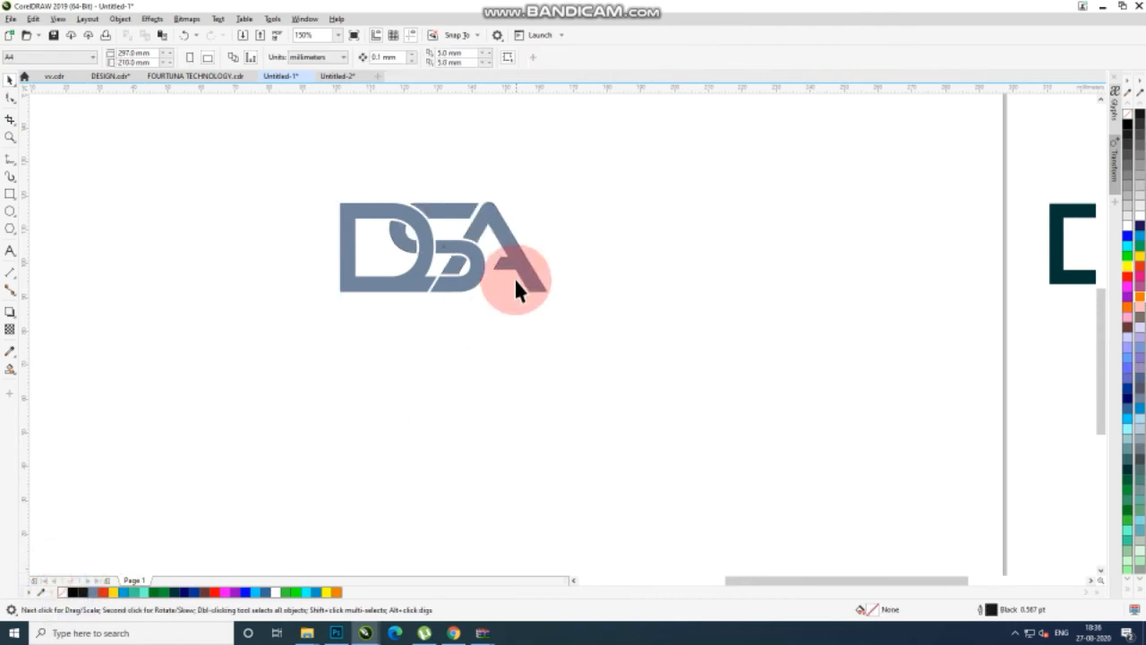
Fill the D and the S's upper curve, including its part inside the D, with Dark Green (#003333).
scroll(516, 281, "down", 1)
scroll(541, 224, "up", 1)
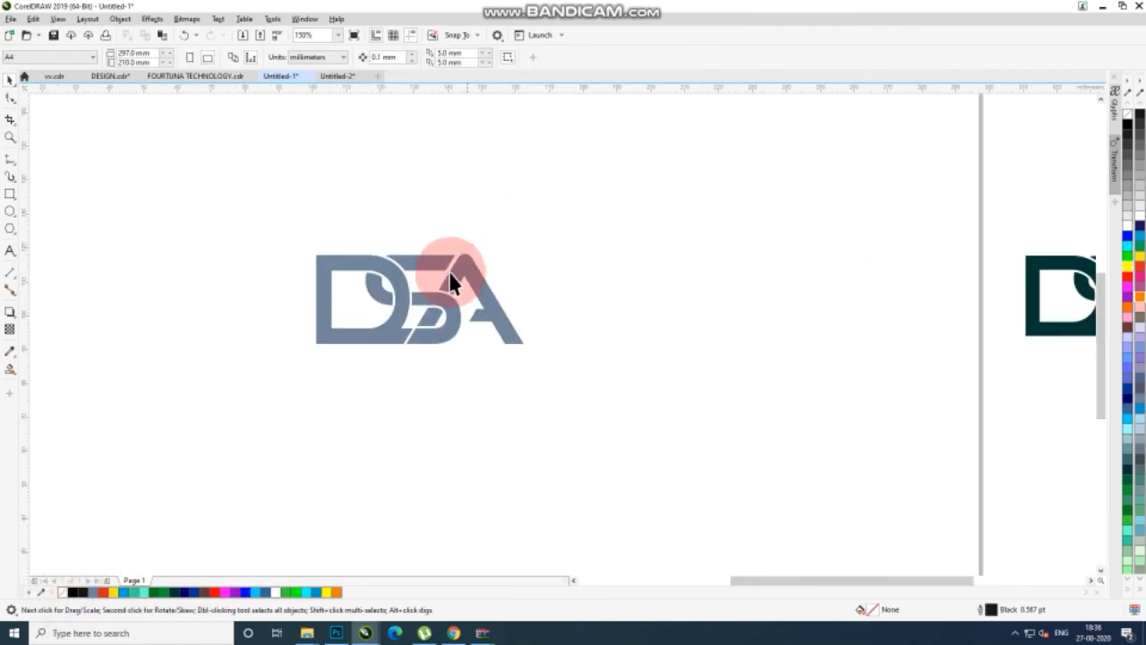
left_click(335, 267)
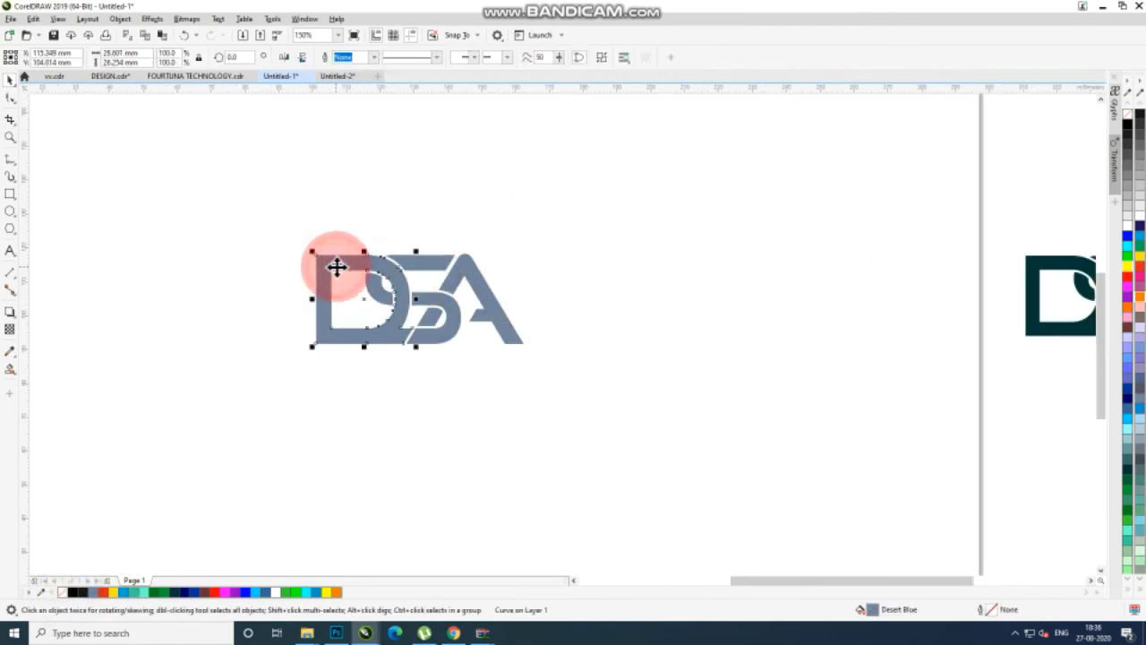
left_click(173, 592)
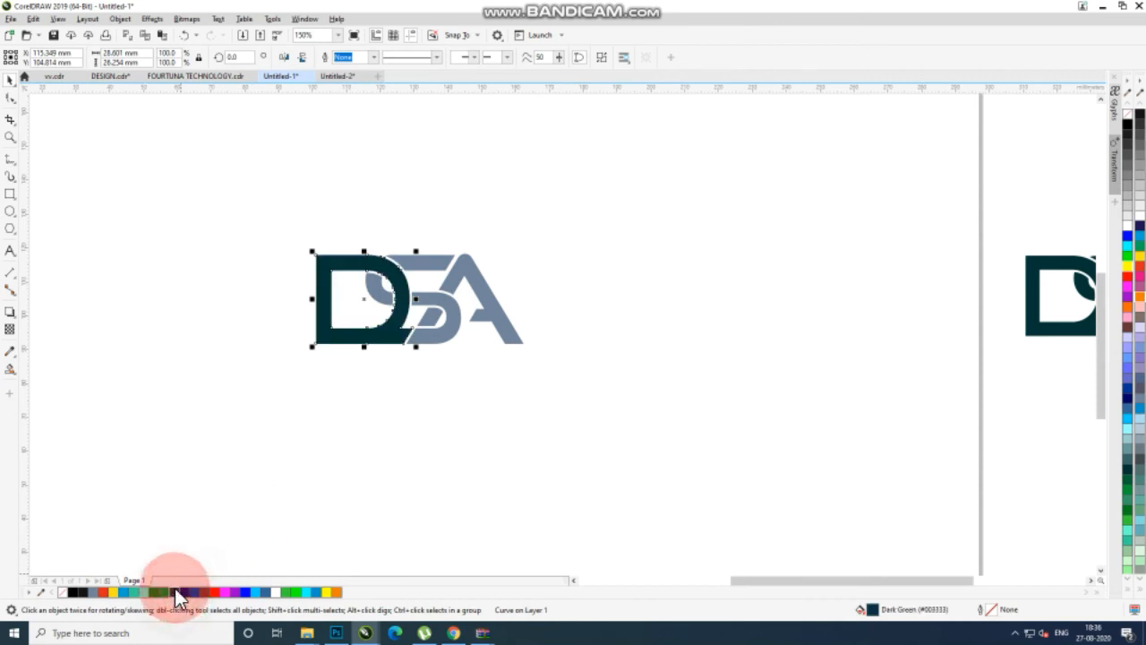
left_click(328, 449)
scroll(393, 373, "down", 1)
scroll(419, 367, "up", 1)
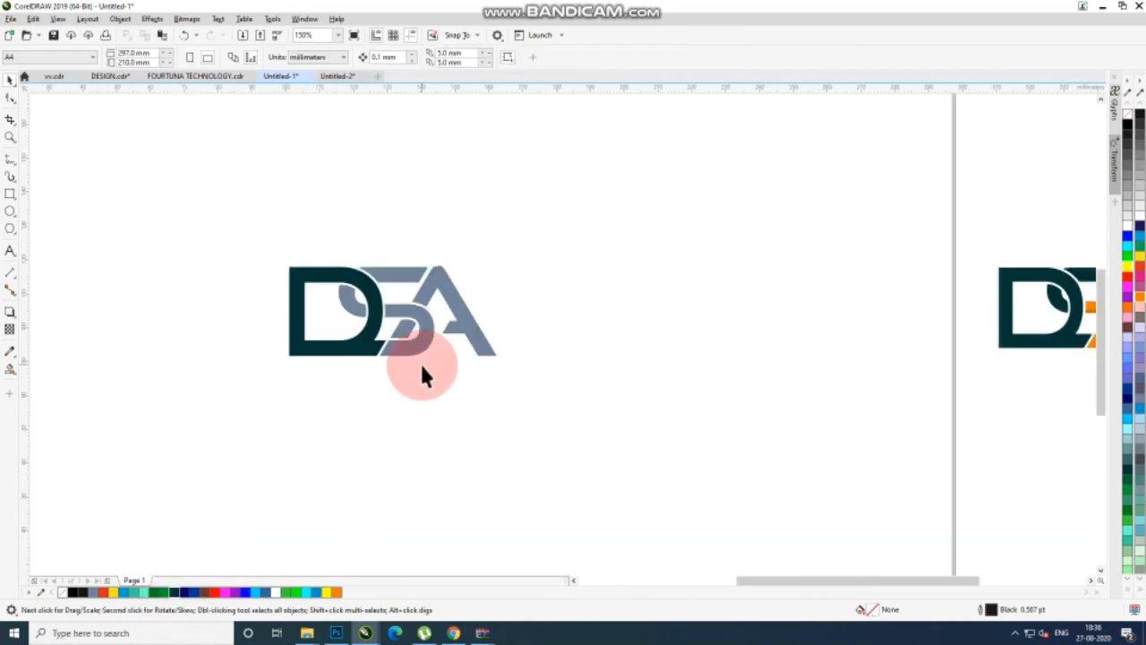
left_click(396, 276)
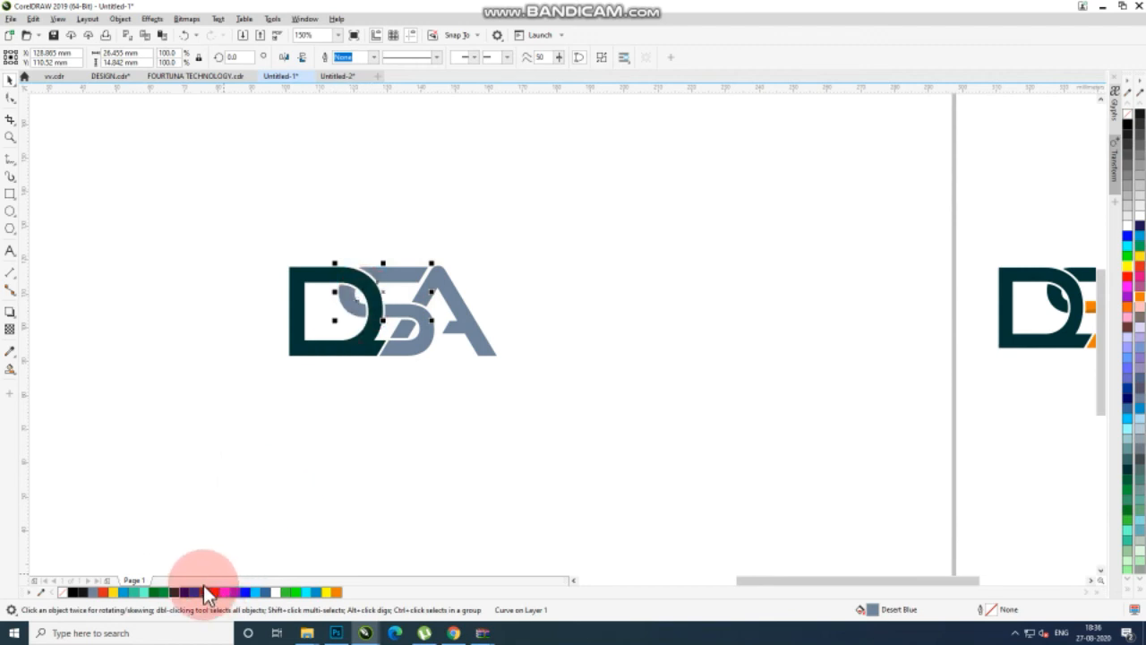
left_click(173, 592)
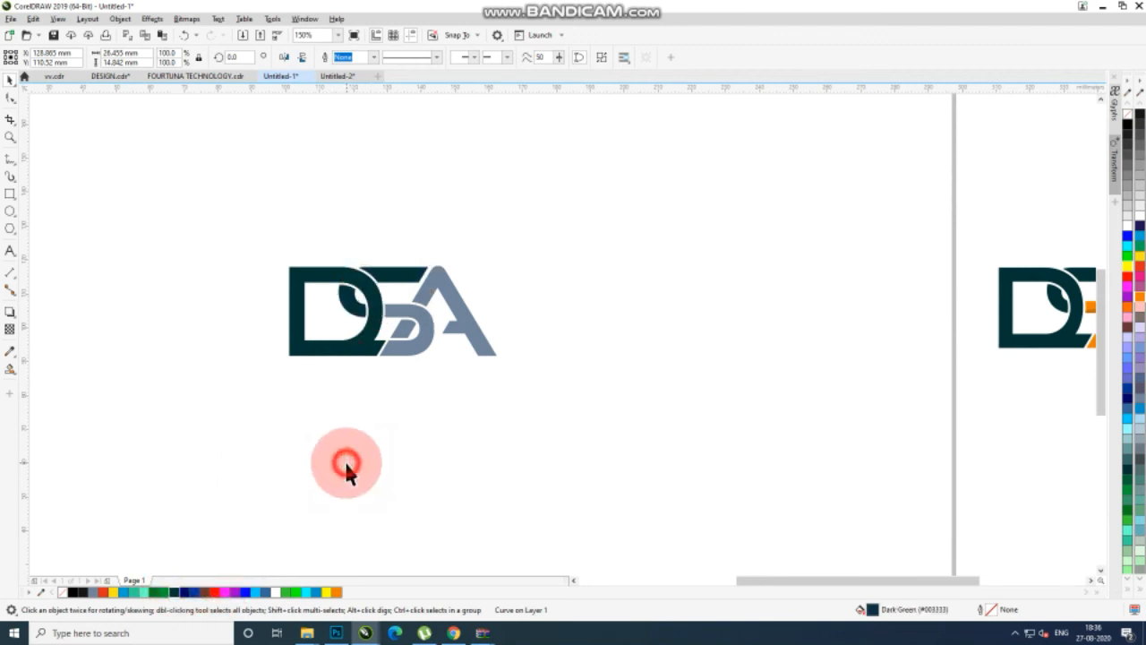
left_click(346, 464)
Fill the A and the S's lower curve with orange.
scroll(421, 343, "down", 2)
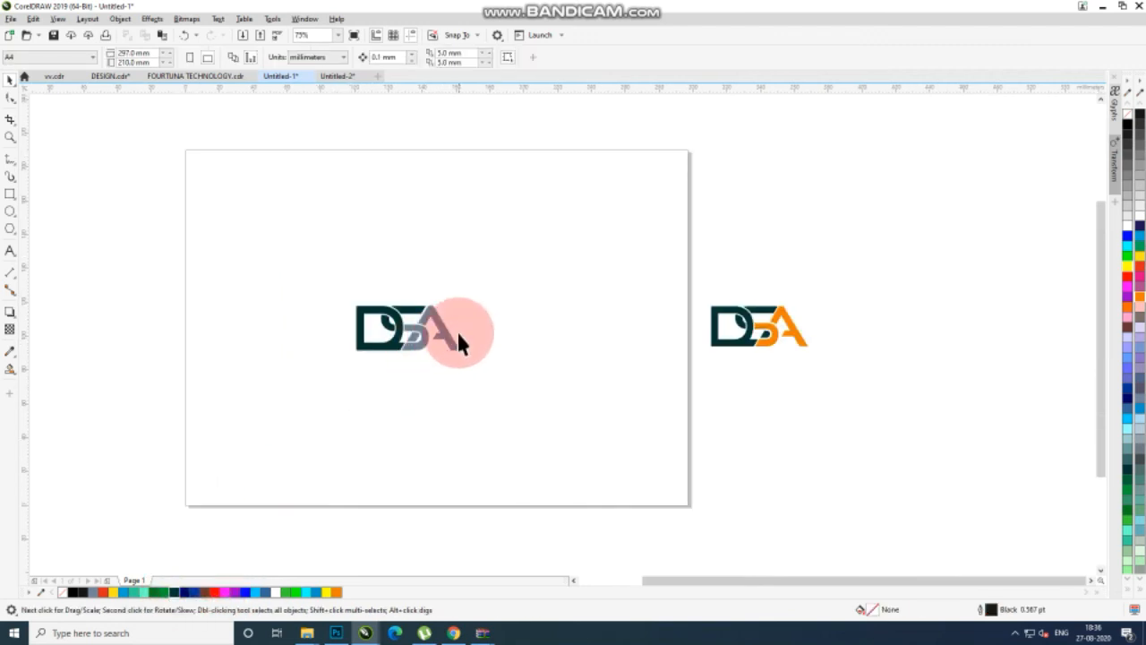
scroll(459, 337, "up", 2)
left_click_drag(387, 350, 388, 332)
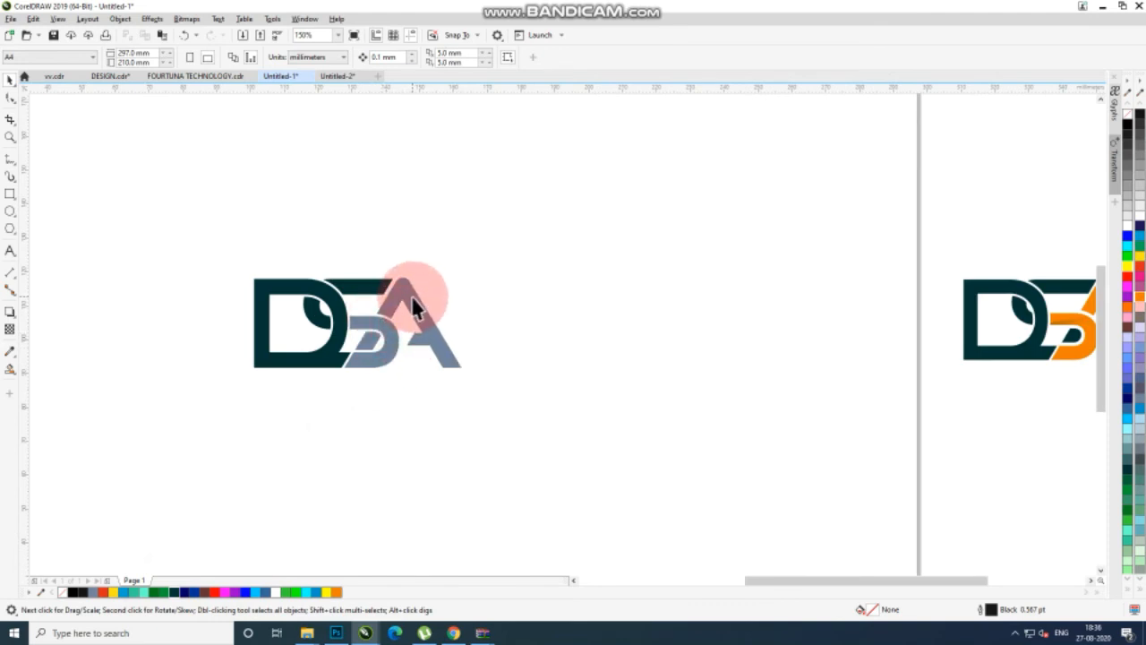
left_click(411, 296)
left_click(336, 592)
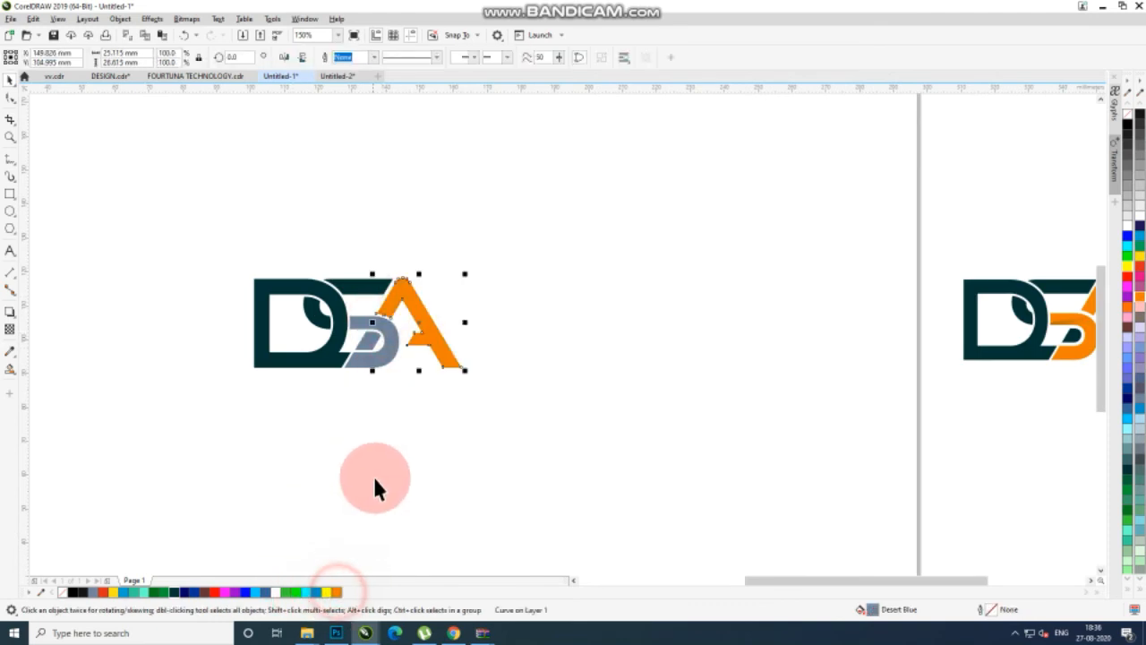
left_click(374, 358)
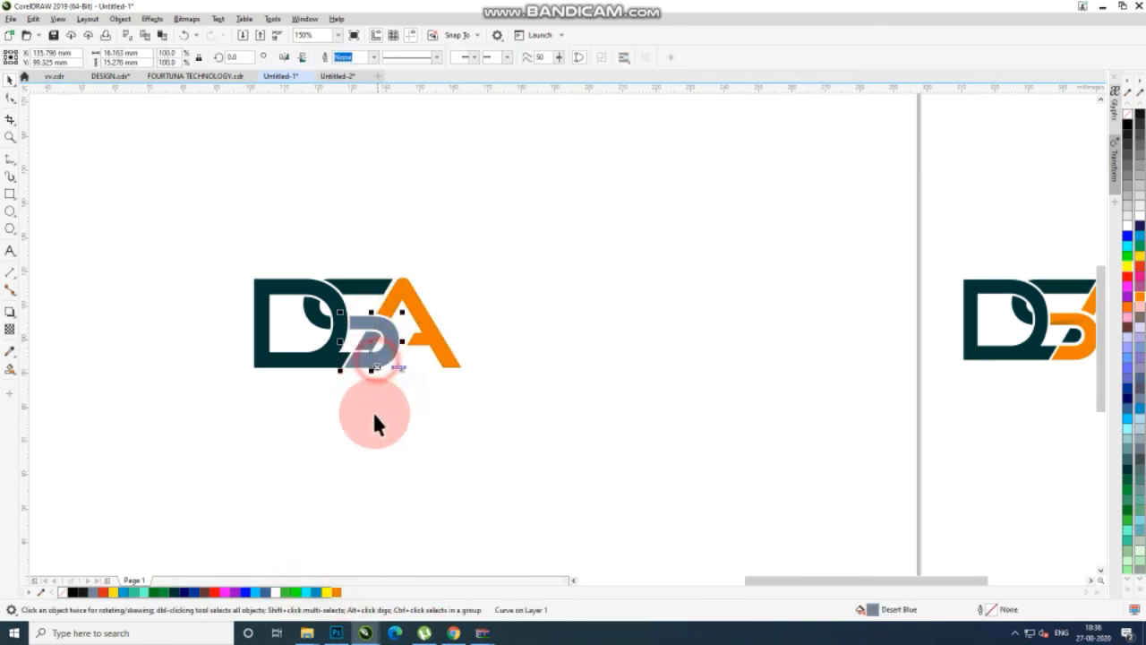
left_click(337, 591)
Fill the small slanted piece inside the S's lower curve with the same dark green as the D.
left_click(371, 353)
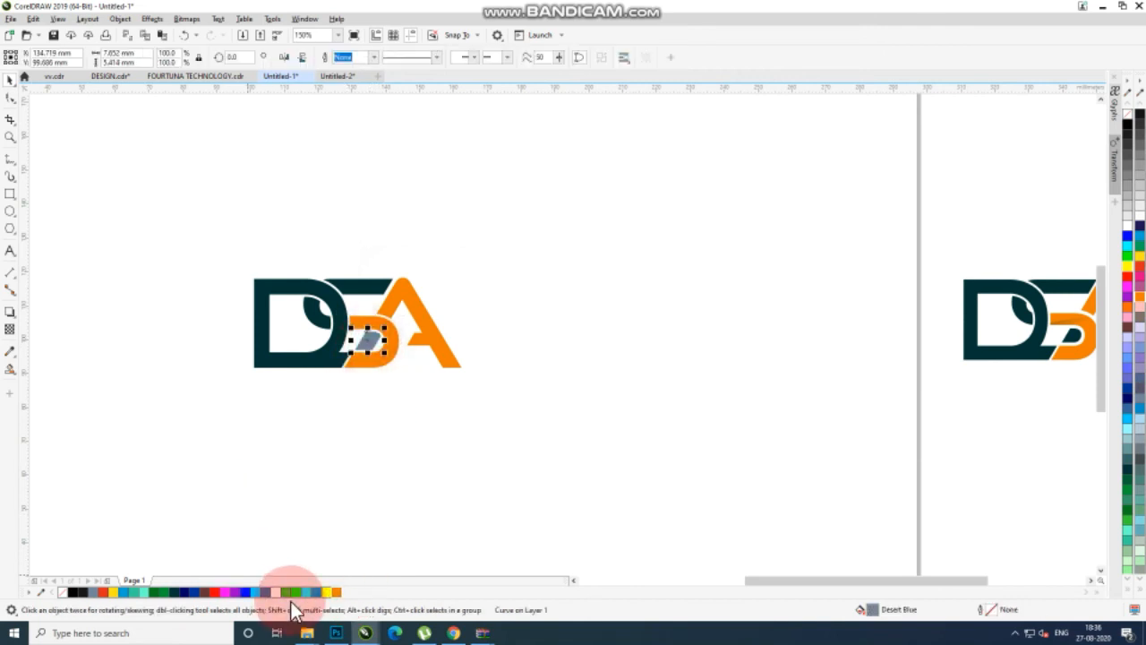
left_click(176, 591)
left_click(291, 498)
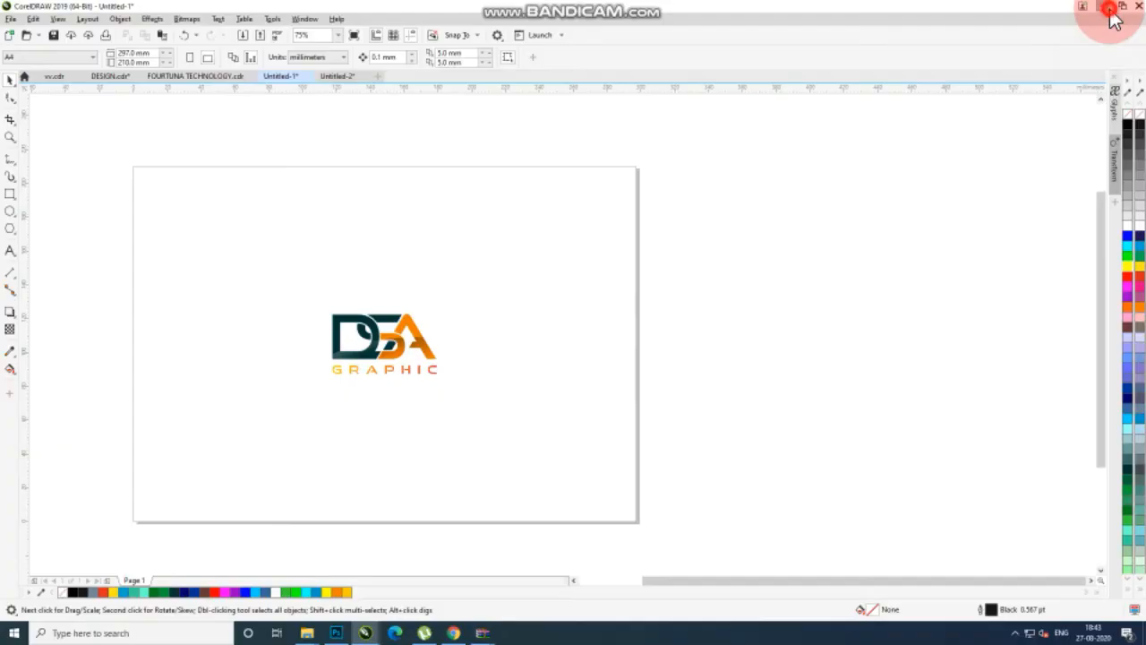
Switch to File Explorer and open the Photoshop file "3d glass window logo mockup" from its folder.
left_click(1074, 13)
left_click(307, 632)
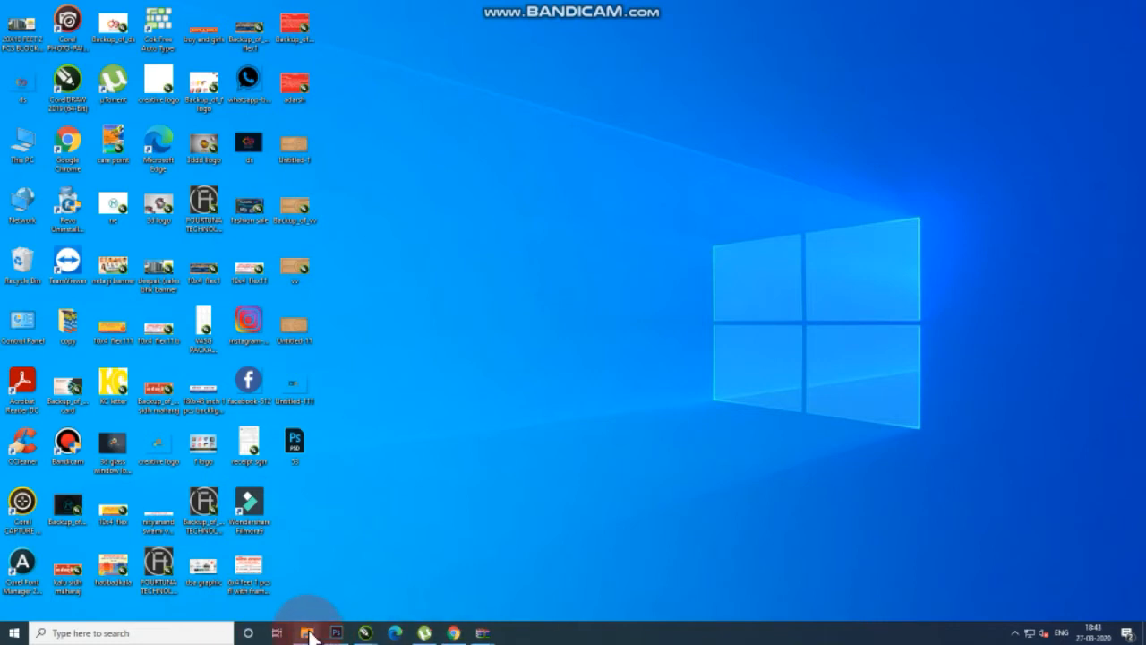
left_click(239, 564)
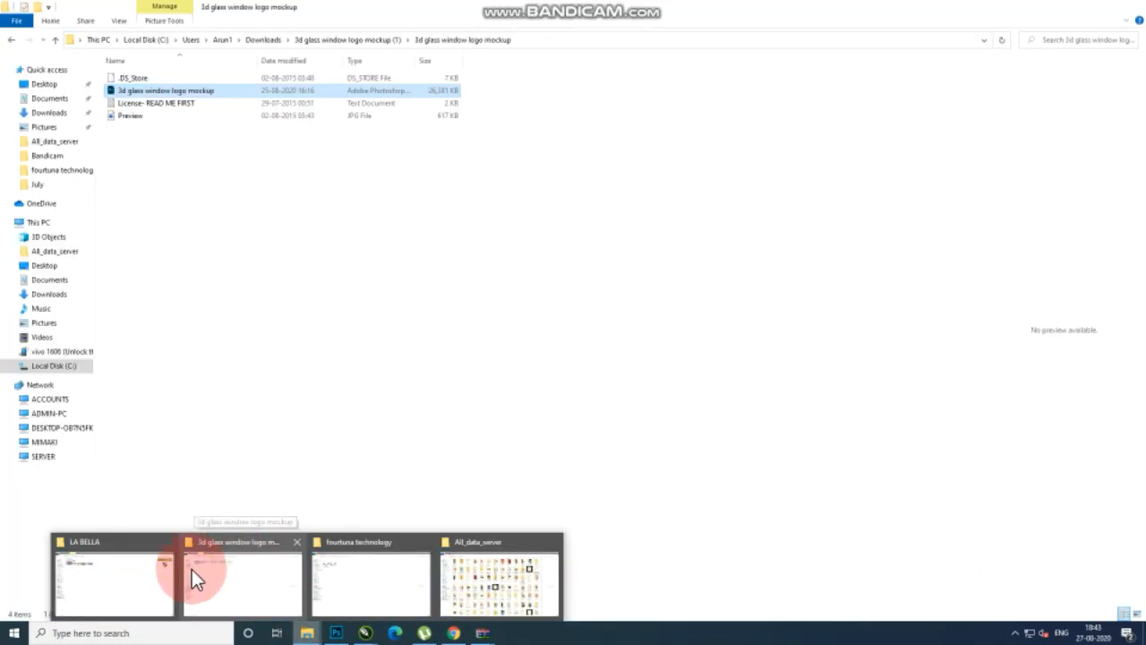
left_click(252, 565)
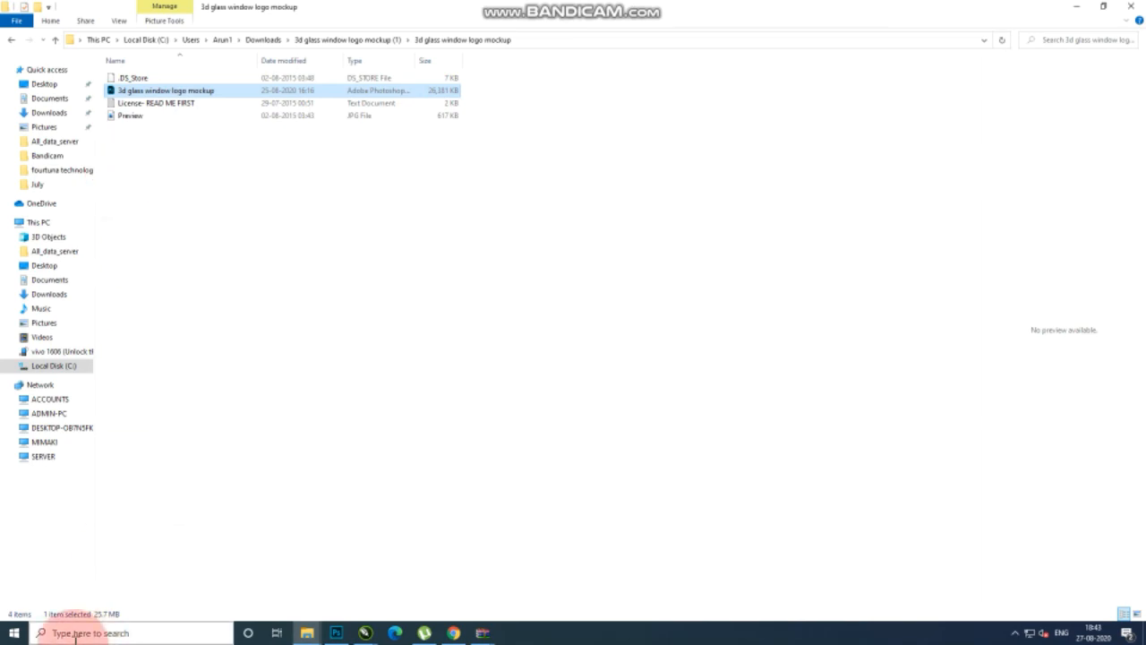
double_click(200, 92)
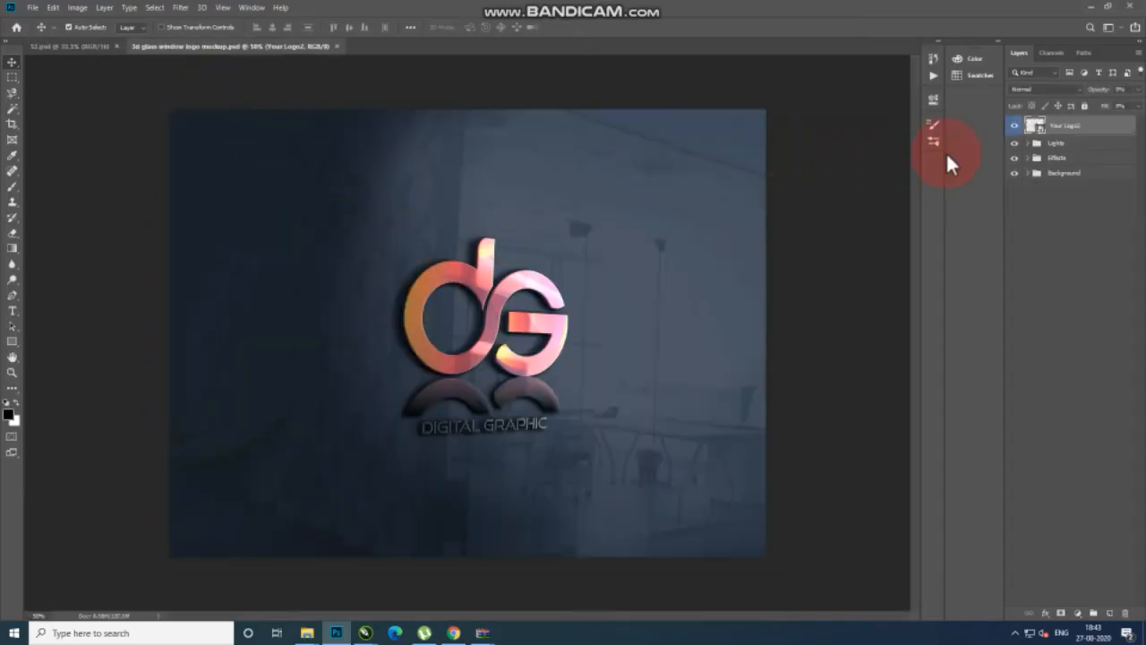
Open the contents of the "Your Logo2" smart object for editing.
right_click(1040, 130)
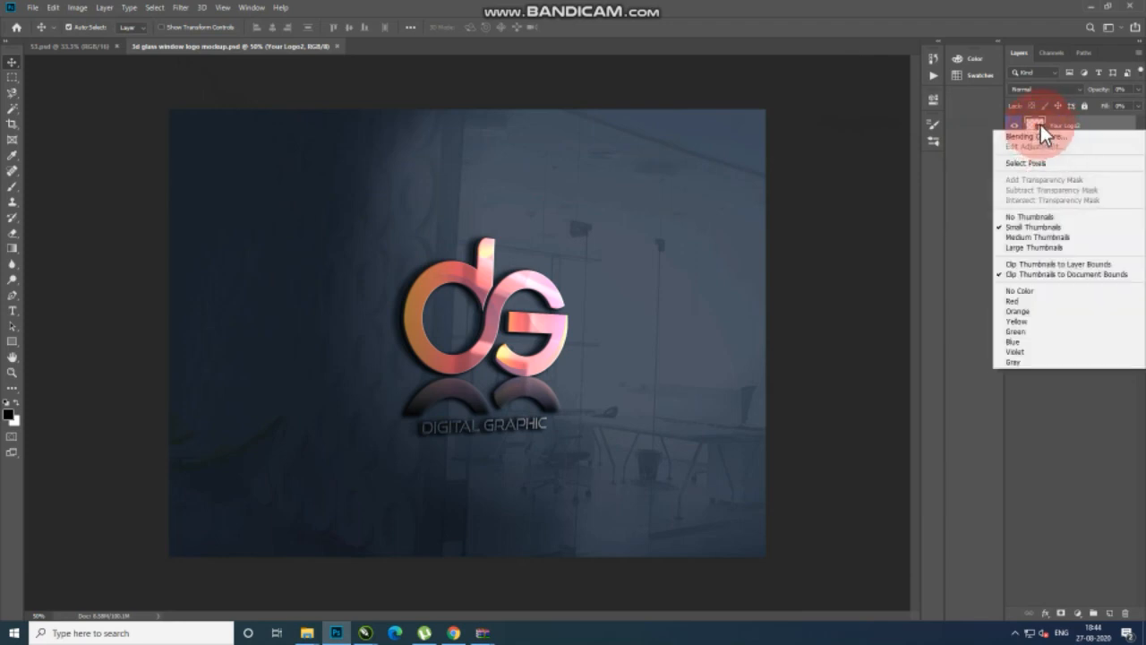
right_click(876, 113)
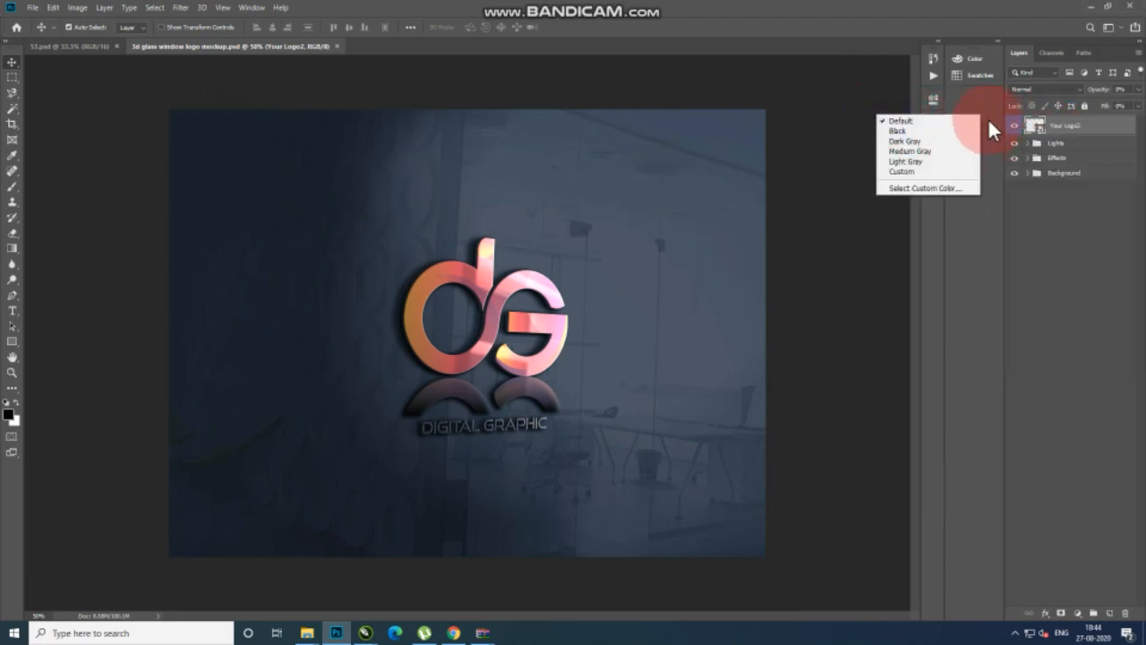
left_click(1031, 126)
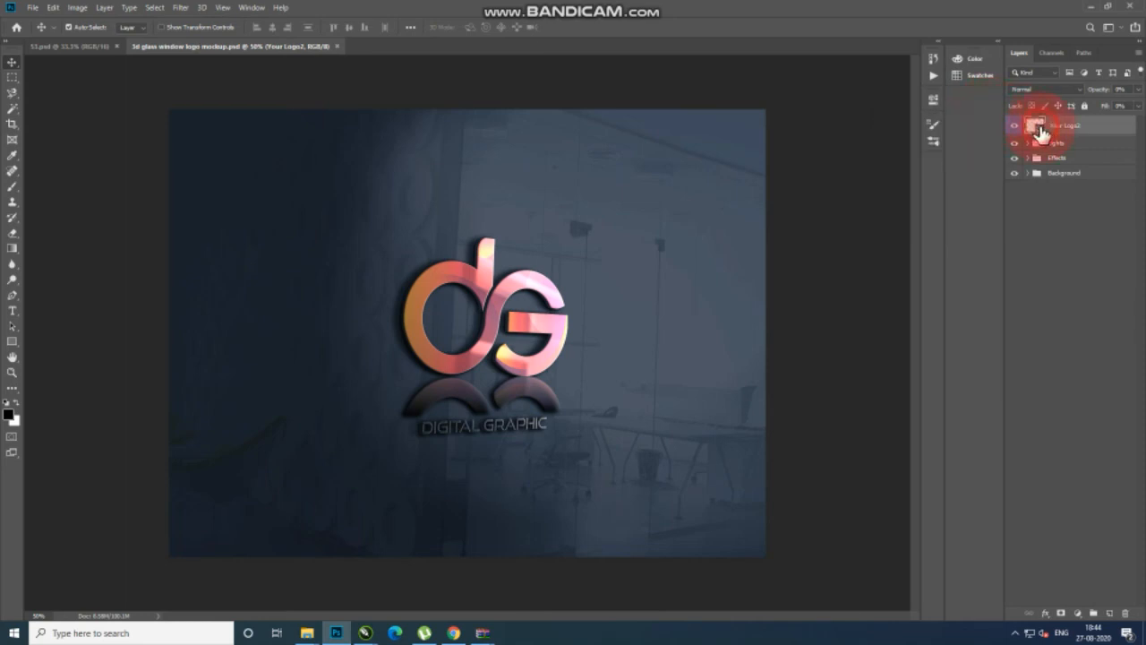
double_click(1038, 130)
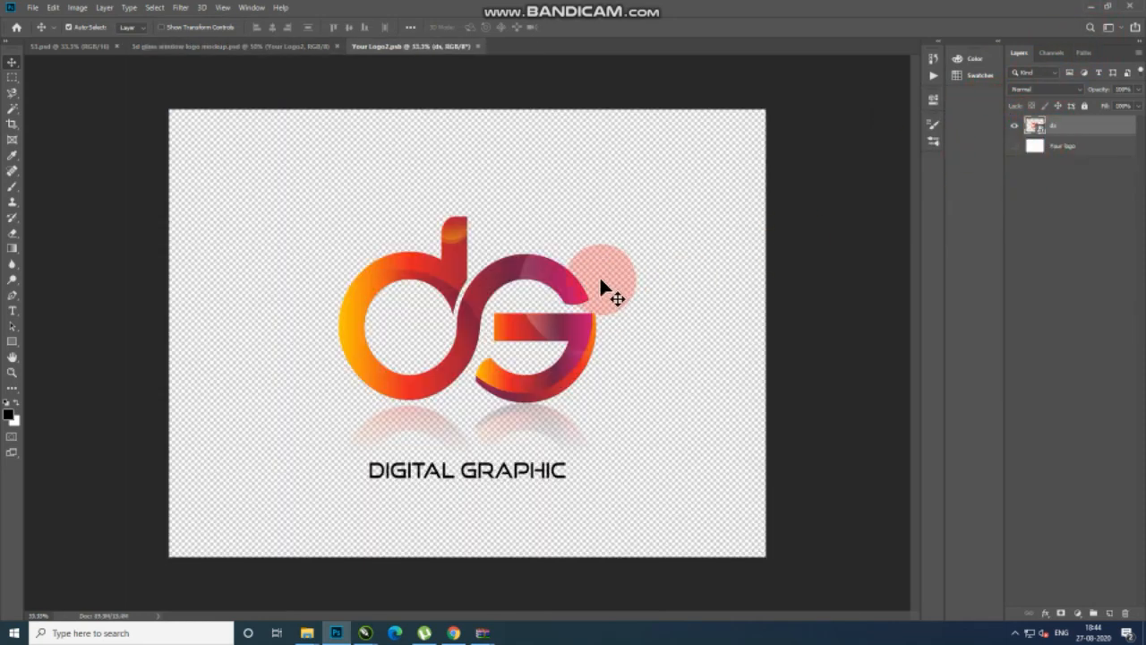
Delete the old "ds" Digital Graphic logo layer from Your Logo2.psb.
left_click_drag(601, 280, 568, 277)
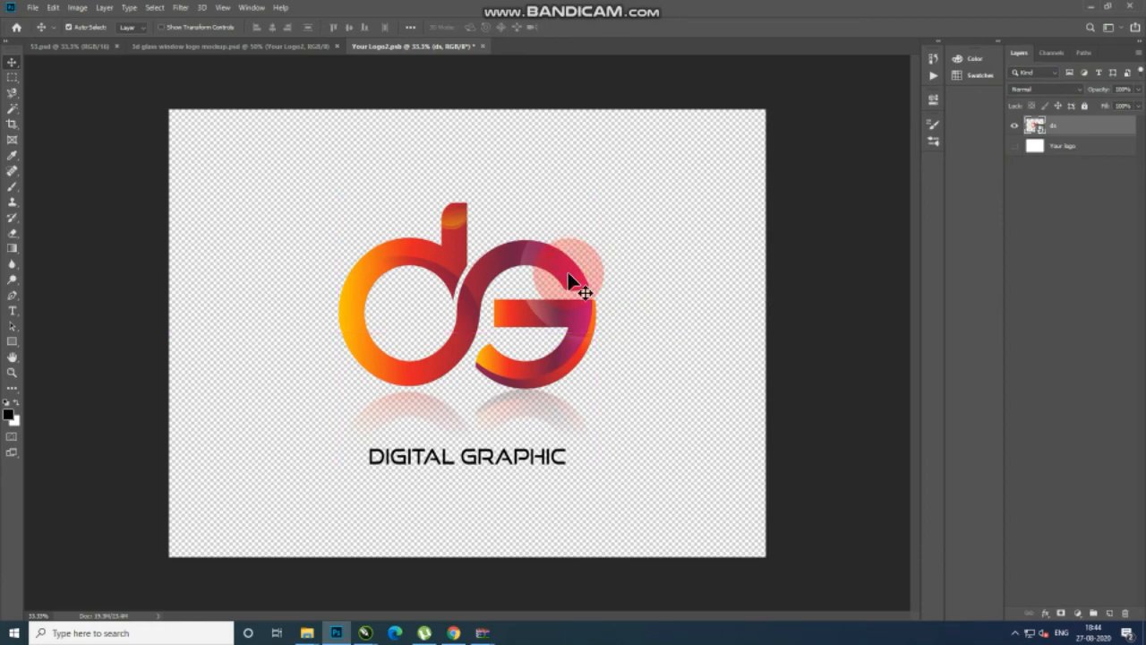
key("Delete")
left_click(829, 97)
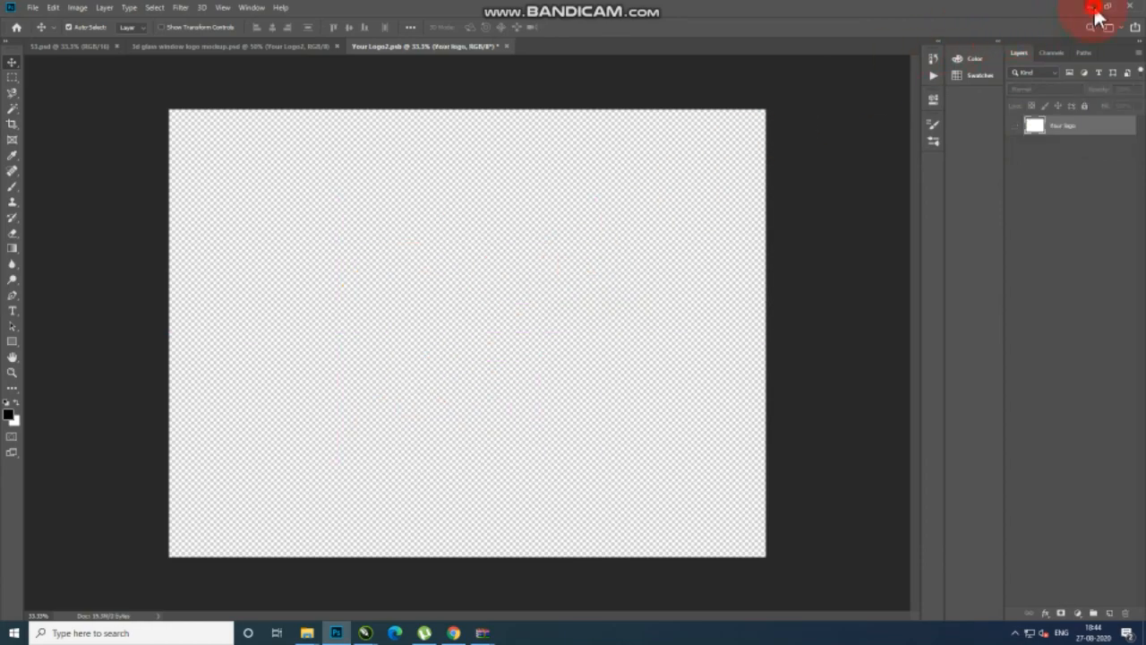
Place the Untitled-111 file from the desktop into Your Logo2.psb and enlarge the logo to about 896% across the canvas.
left_click(1094, 11)
left_click(1074, 13)
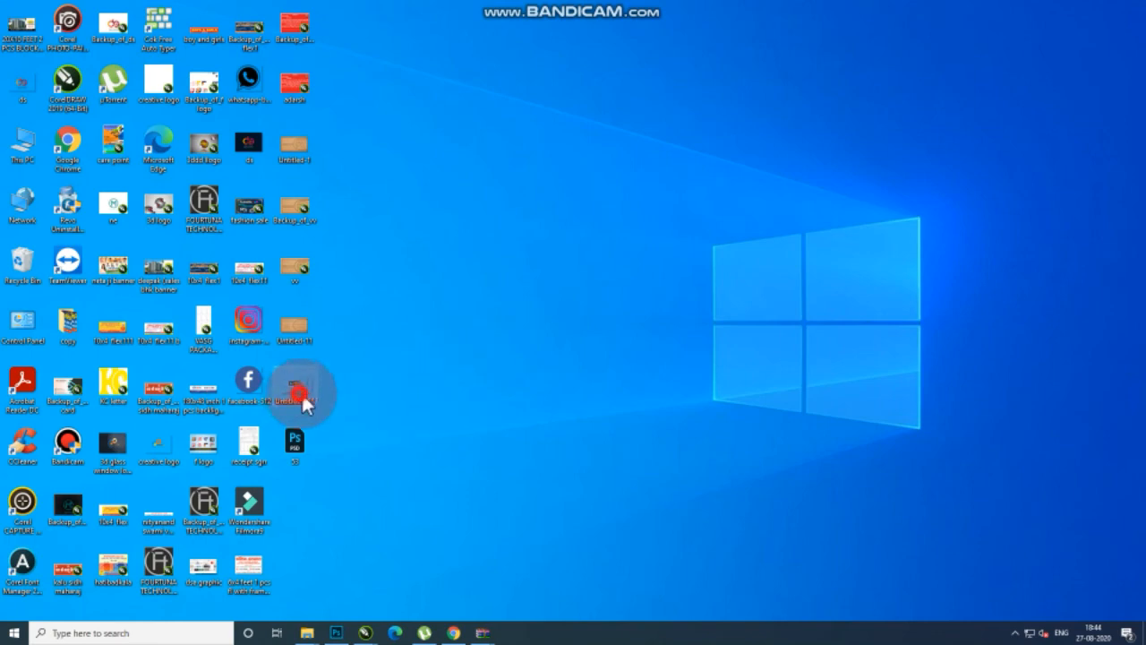
left_click_drag(304, 404, 801, 619)
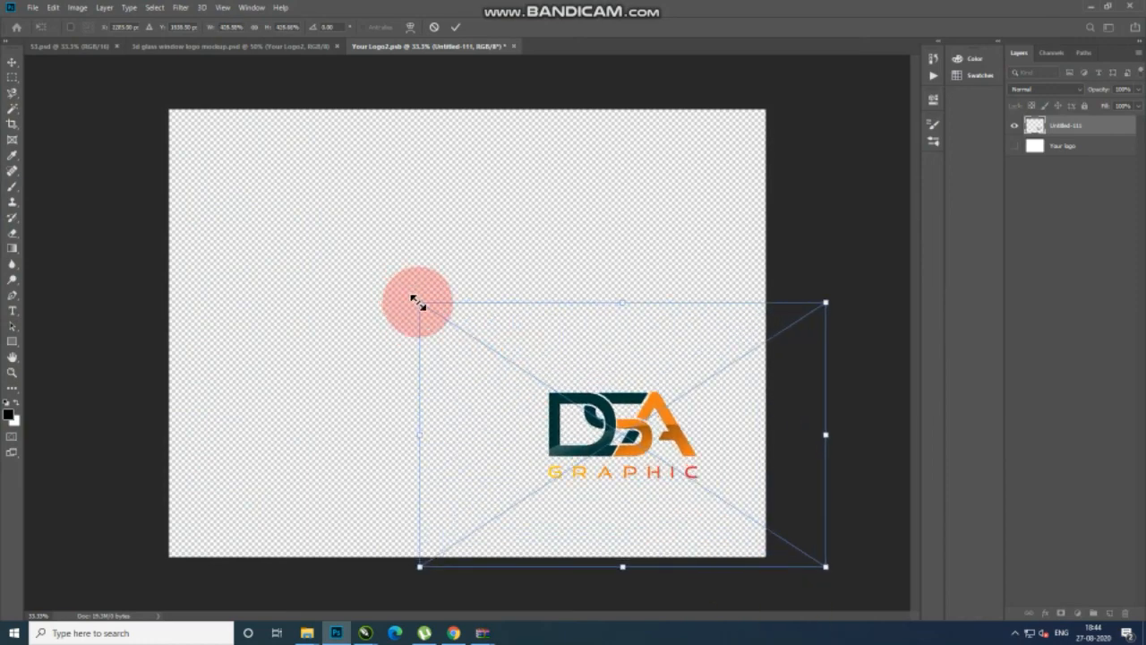
left_click_drag(417, 301, 51, 48)
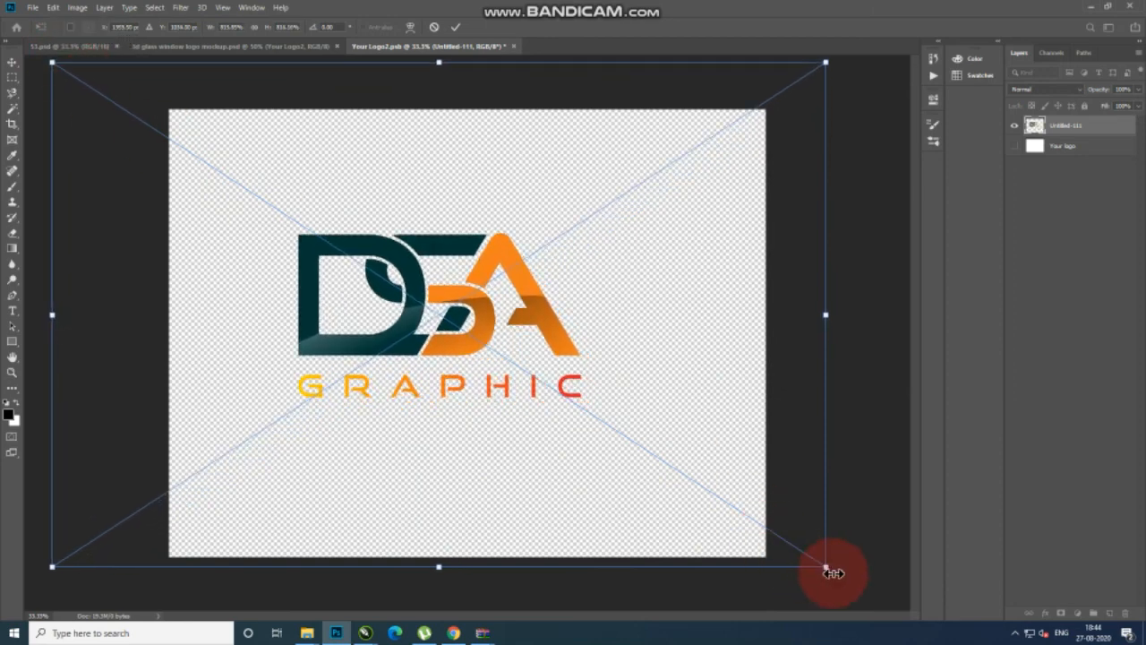
left_click_drag(824, 567, 901, 620)
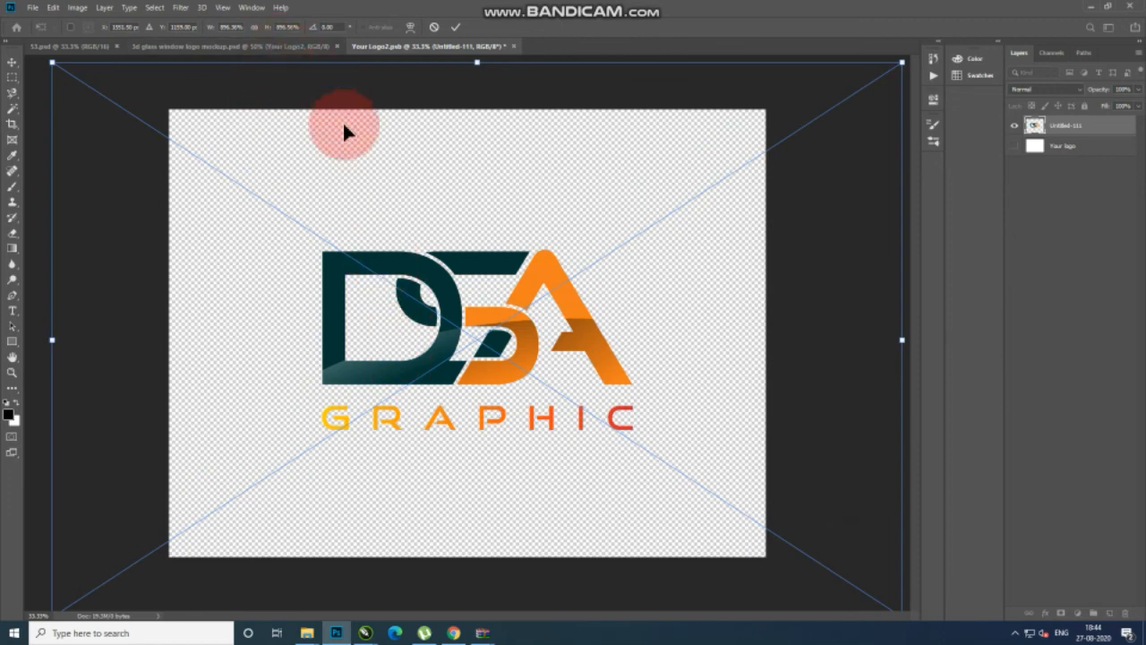
Commit the placed logo, save Your Logo2.psb and return to the 3d glass window logo mockup.
key("v")
left_click(526, 235)
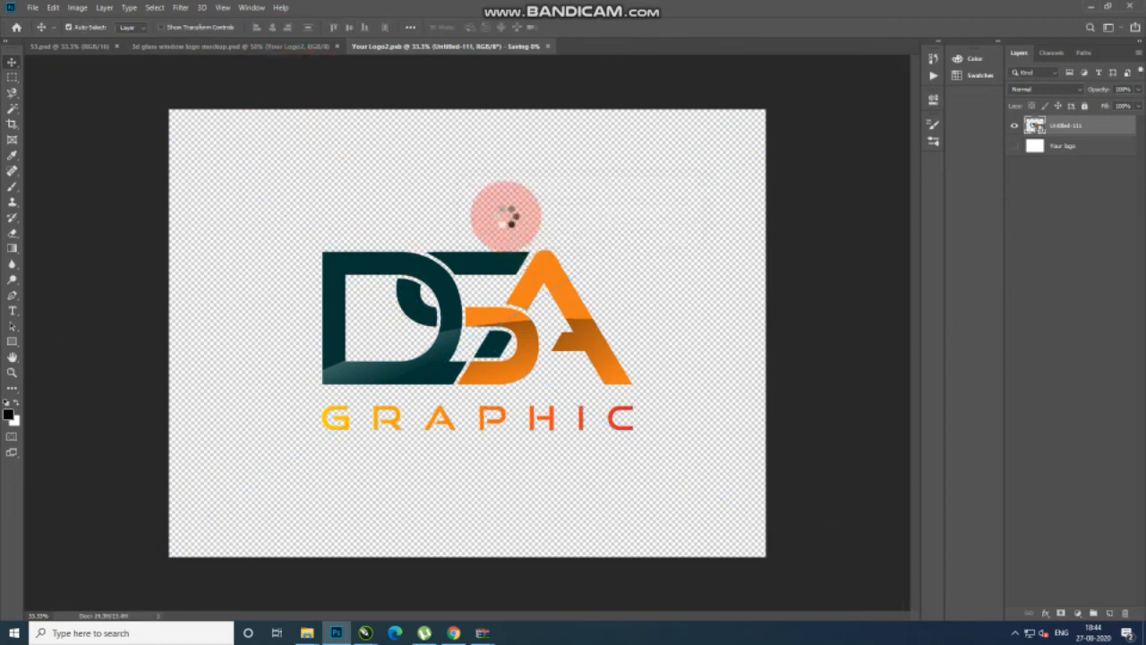
left_click(300, 45)
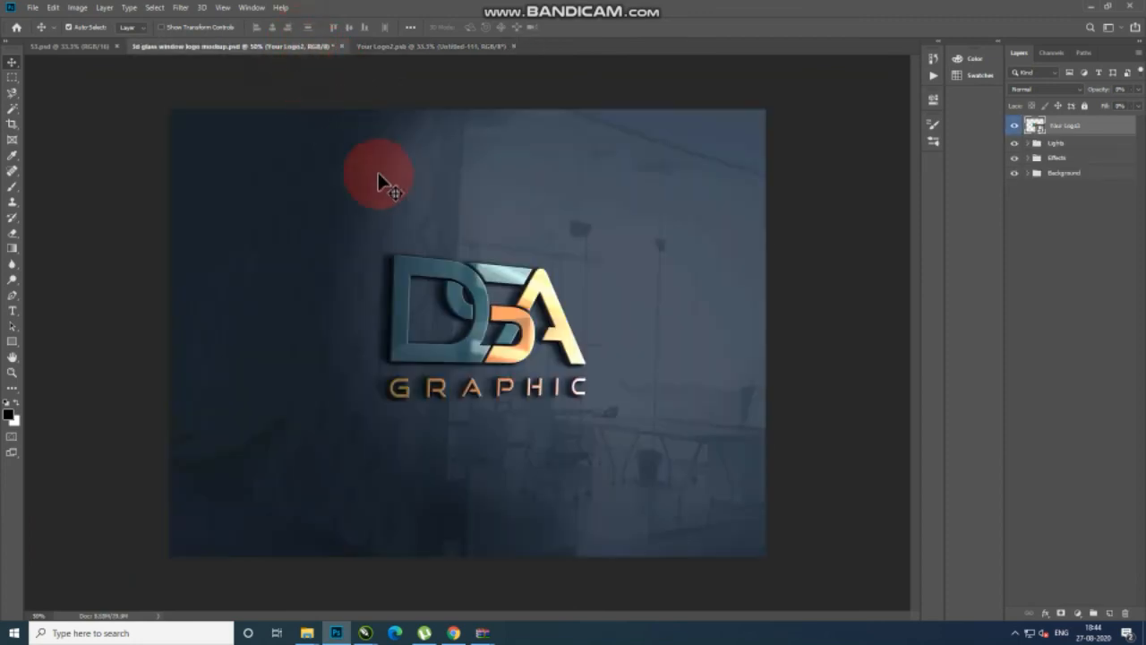